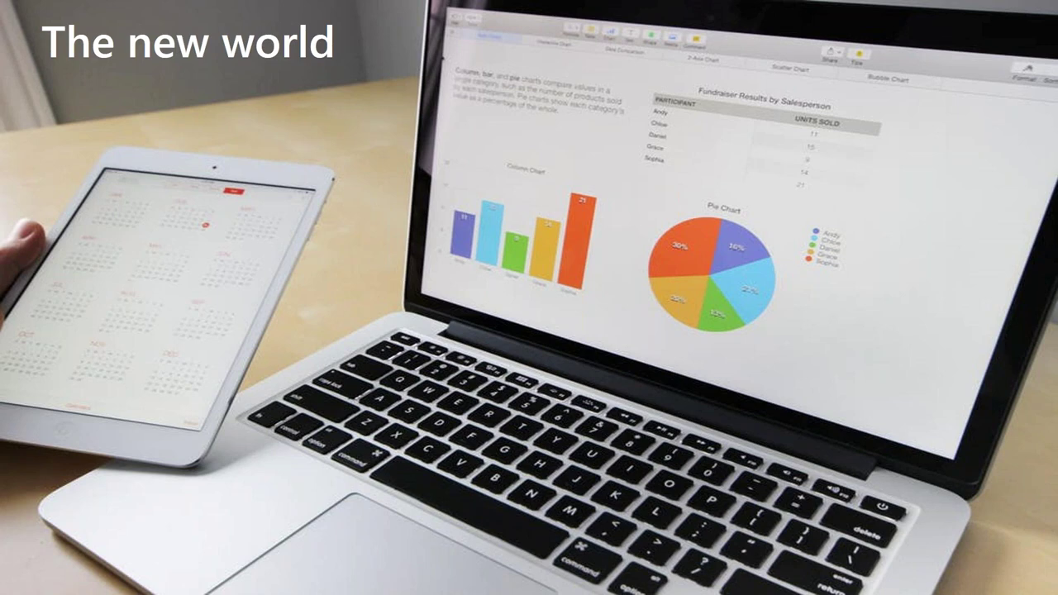
- Advance to slide 17, 'Automation Live Time – from the old to the new World'
key(Right)
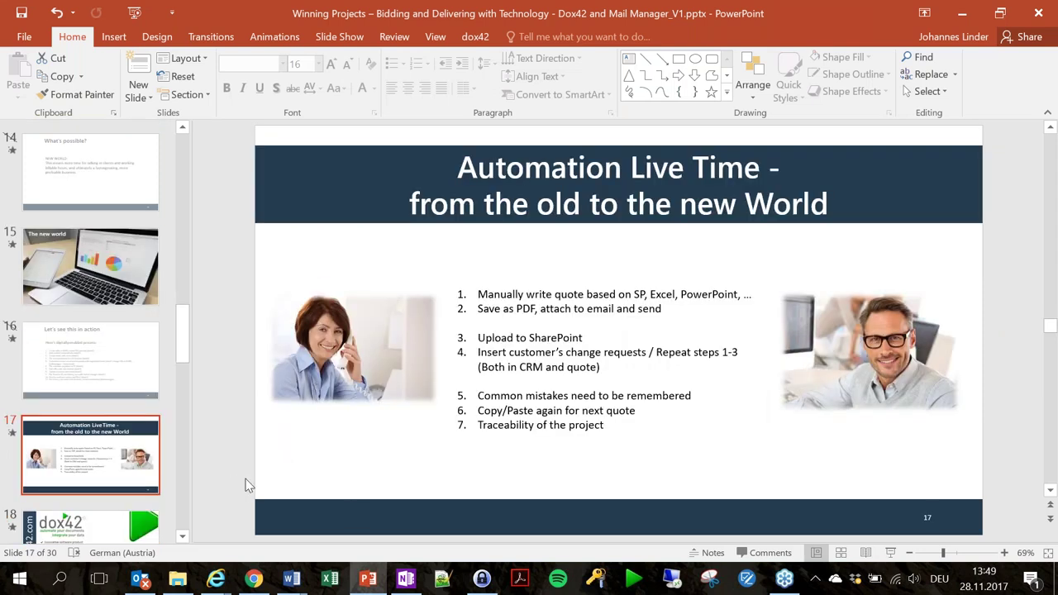
- Switch to the 'Quote: Solar Panels' window and review its three products and 4.286,92€ total
mouse_move(216, 585)
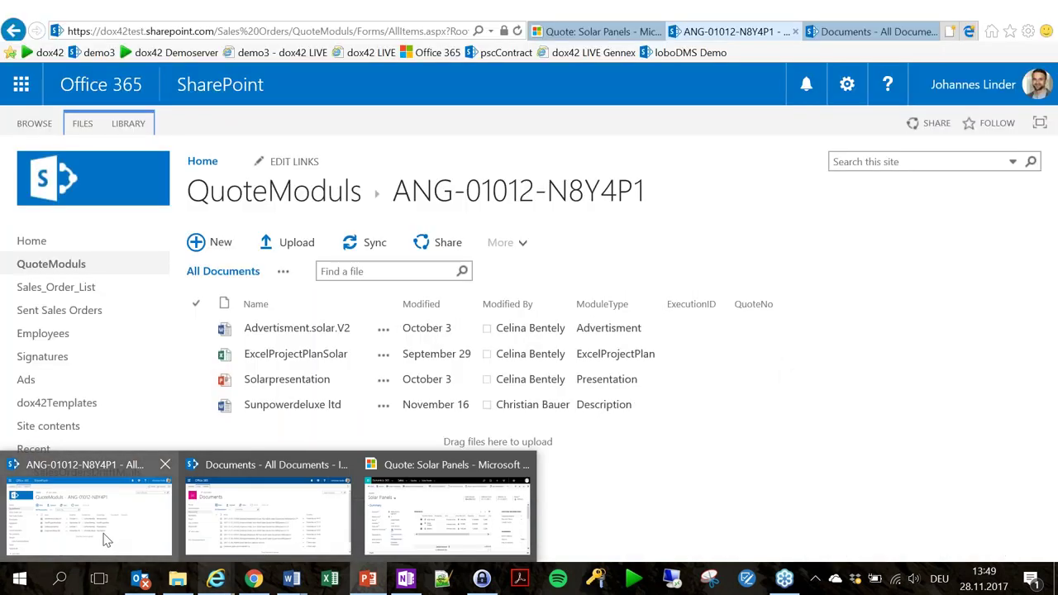
click(105, 541)
click(582, 33)
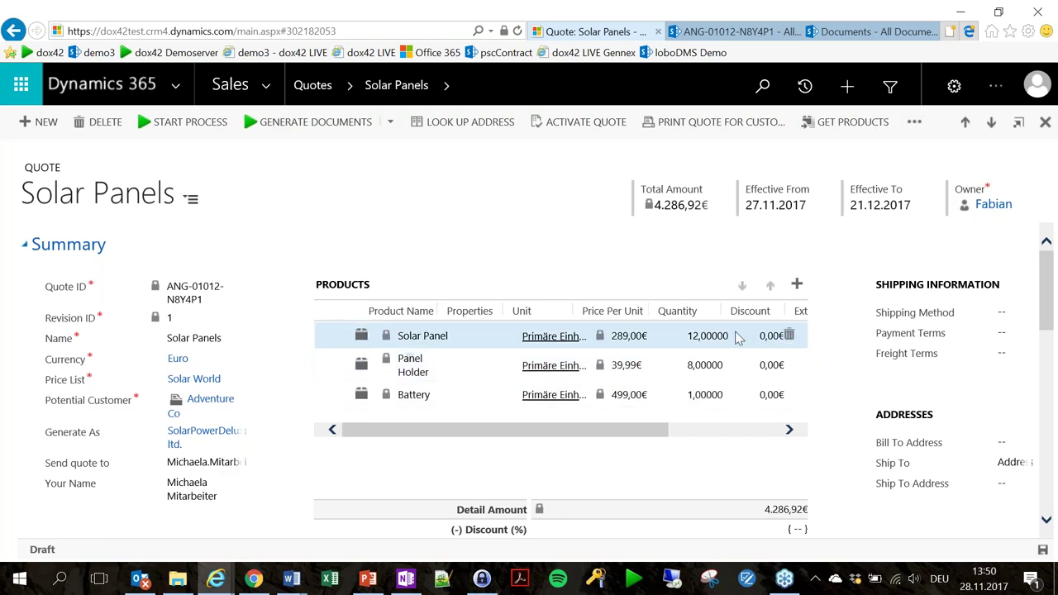
scroll(738, 337, down, 5)
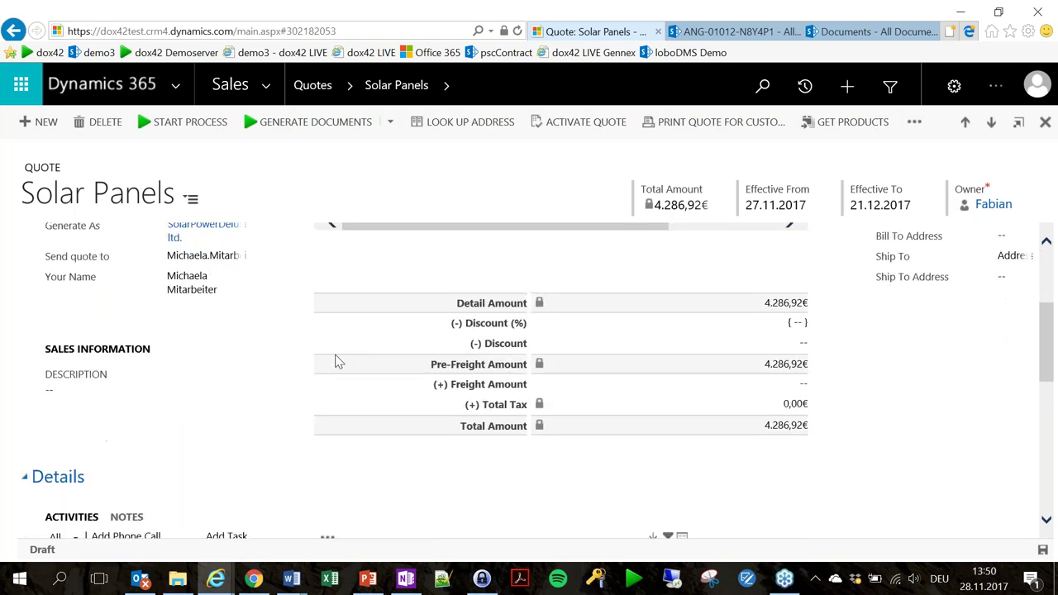
scroll(774, 454, down, 2)
scroll(729, 414, up, 7)
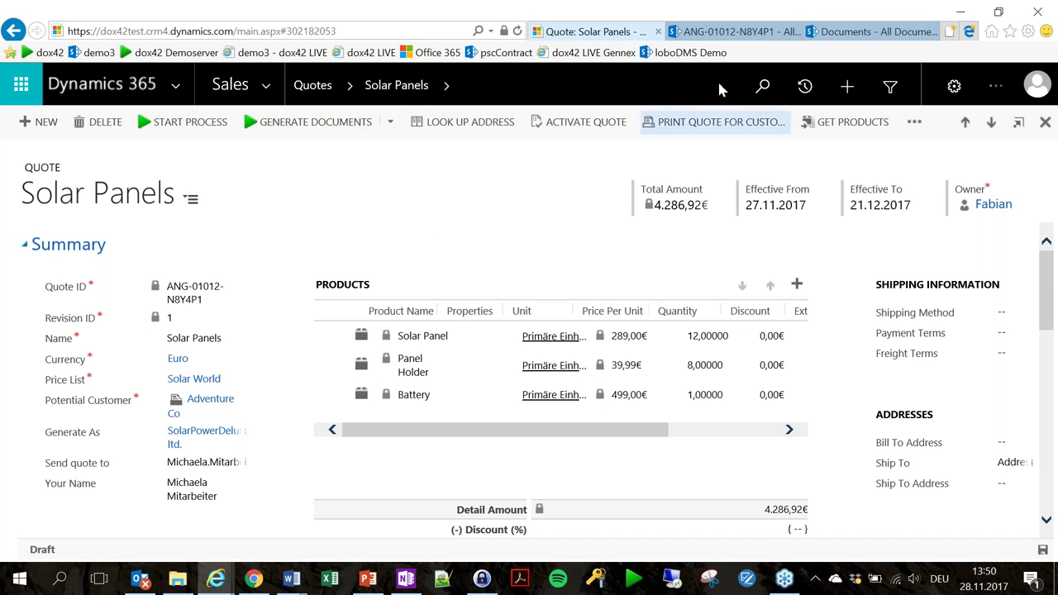
- In the QuoteModuls library, view the Solarpresentation and Sunpowerdeluxe ltd documents
click(723, 32)
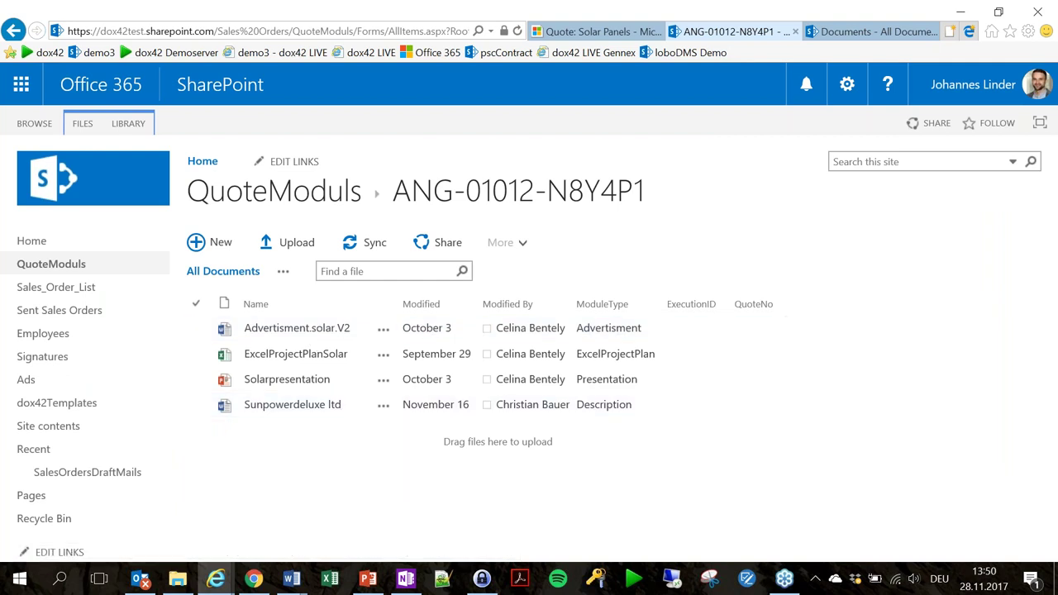
click(299, 382)
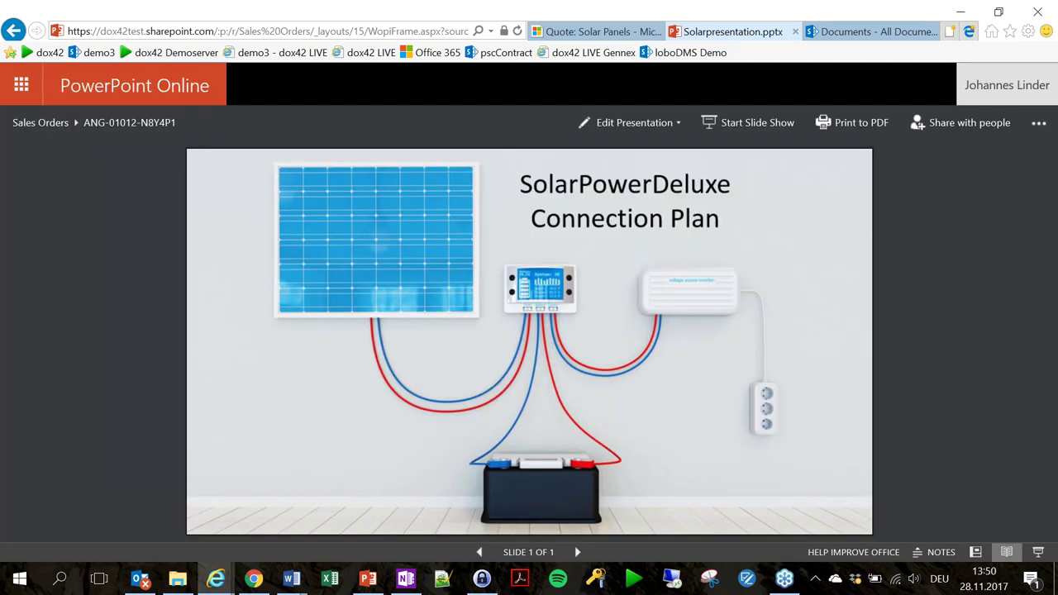
click(150, 128)
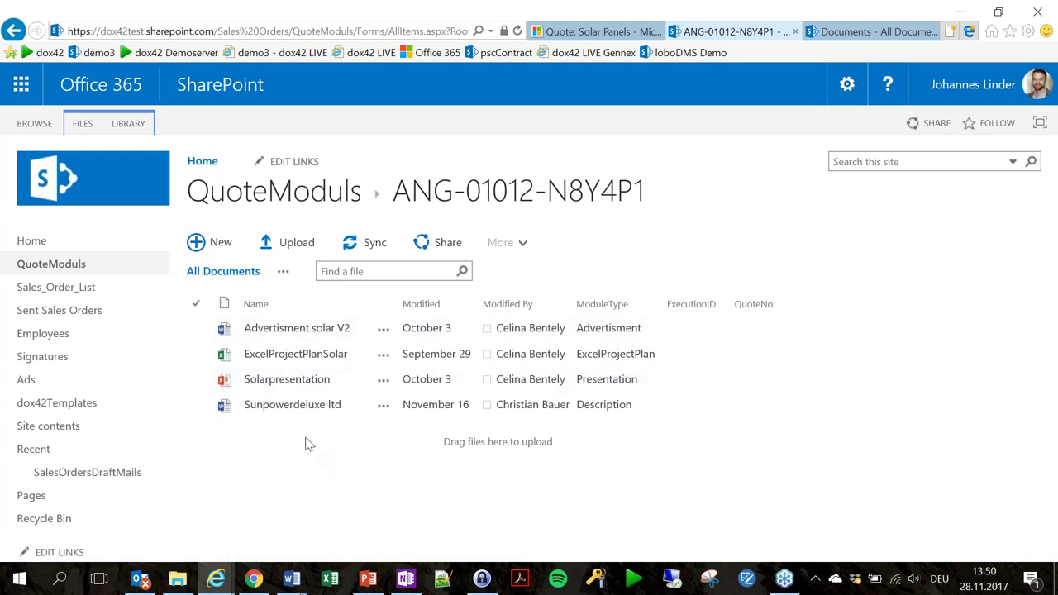
click(292, 410)
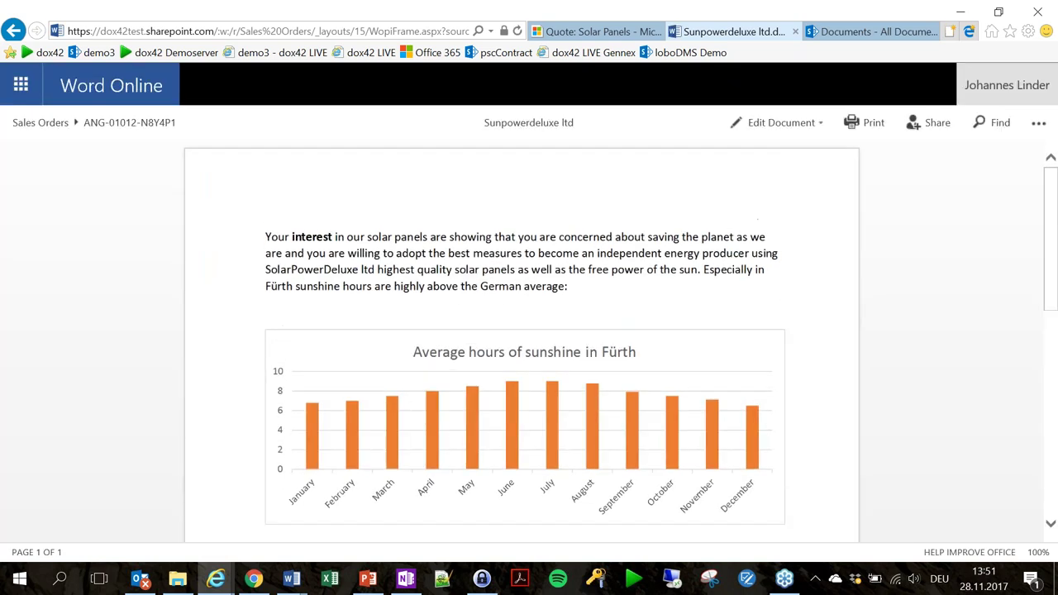
scroll(234, 298, down, 4)
scroll(389, 281, down, 1)
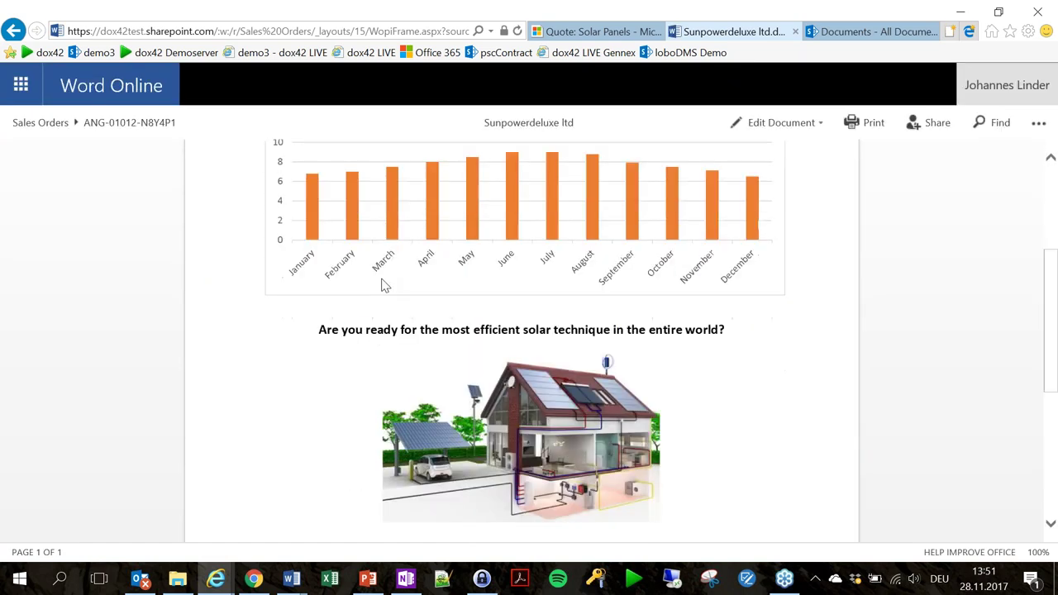
scroll(292, 290, up, 3)
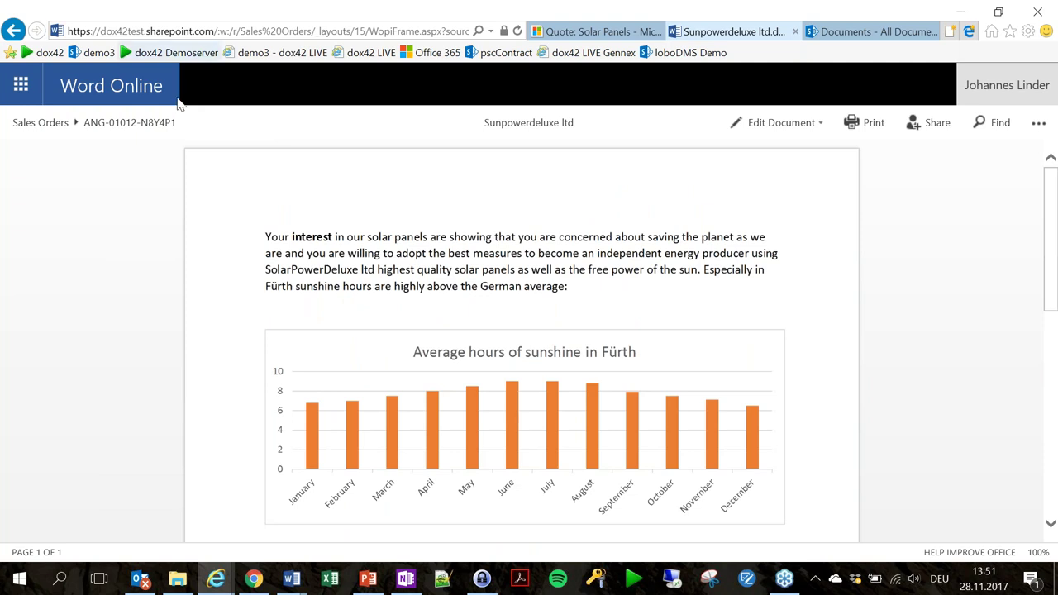
- View Advertisment.solar.V2 and the ExcelProjectPlanSolar workbook, then return to the Solar Panels quote
click(136, 124)
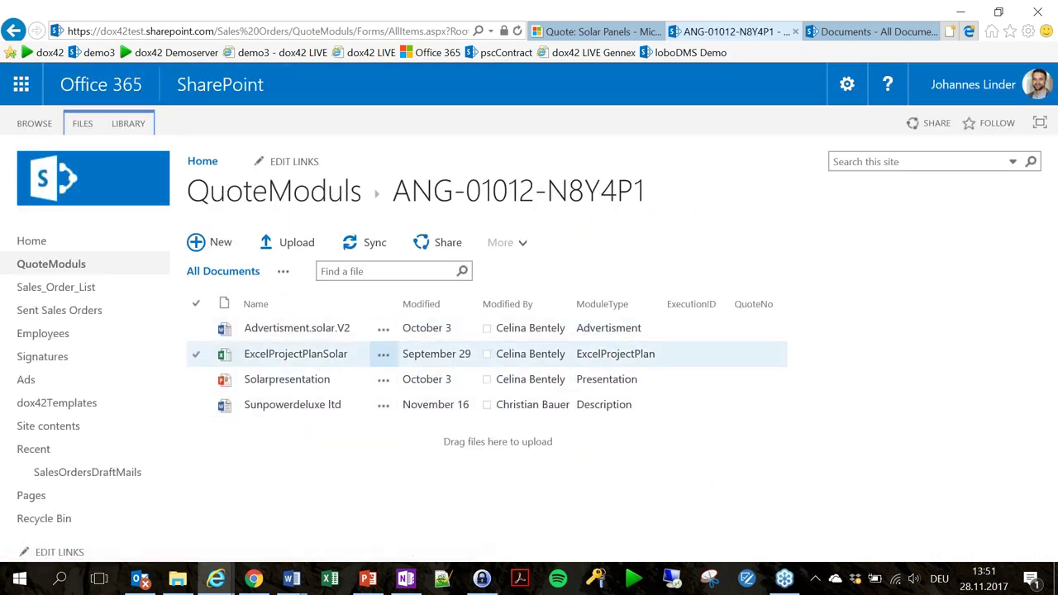
click(312, 334)
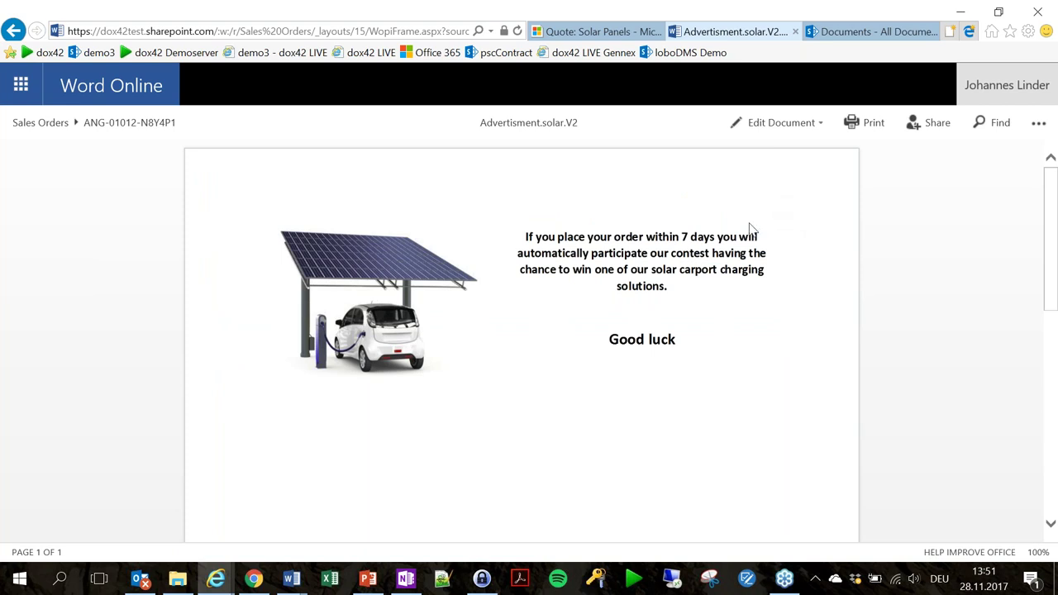
click(128, 123)
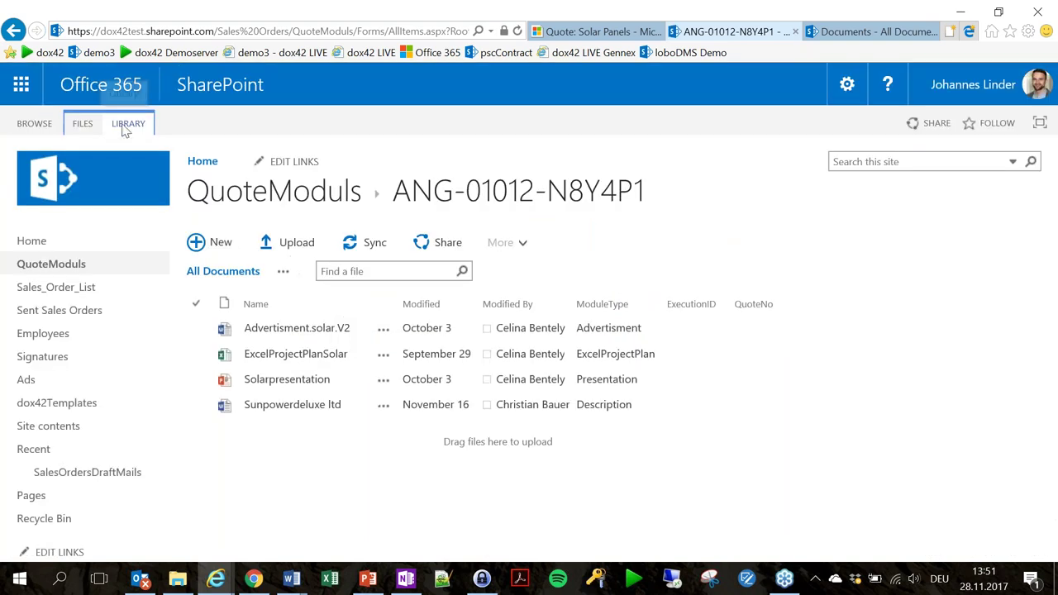
click(304, 357)
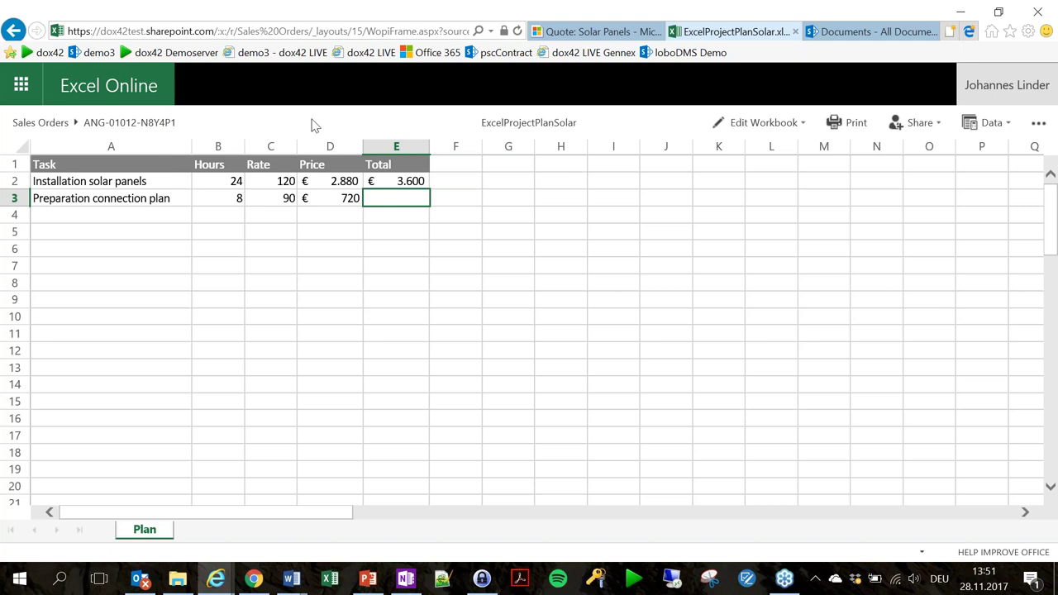
click(601, 33)
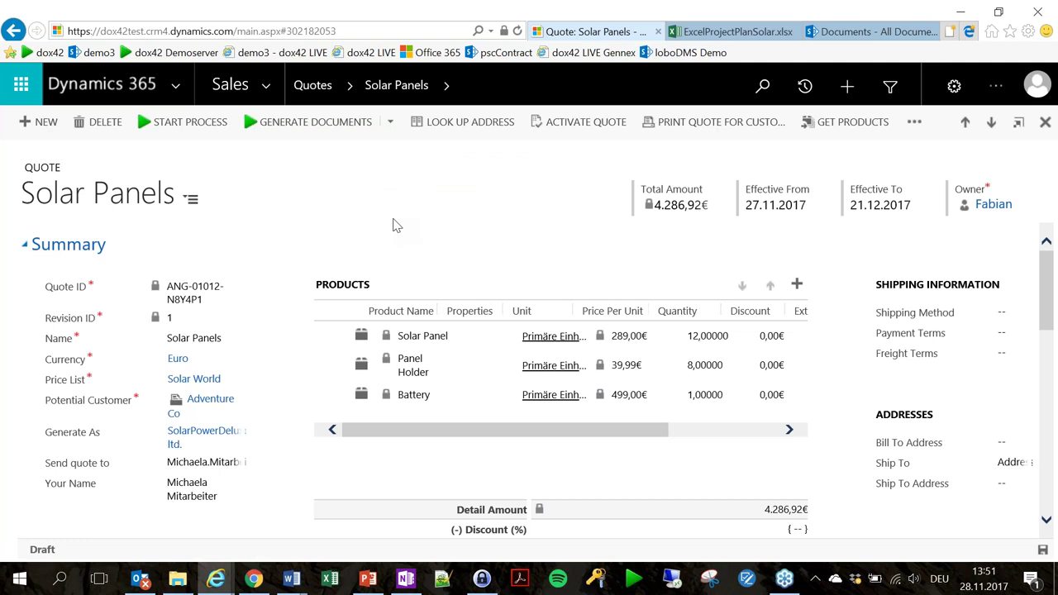
- Generate the Solar Panels quote as a PDF from the Generate Documents list
click(392, 123)
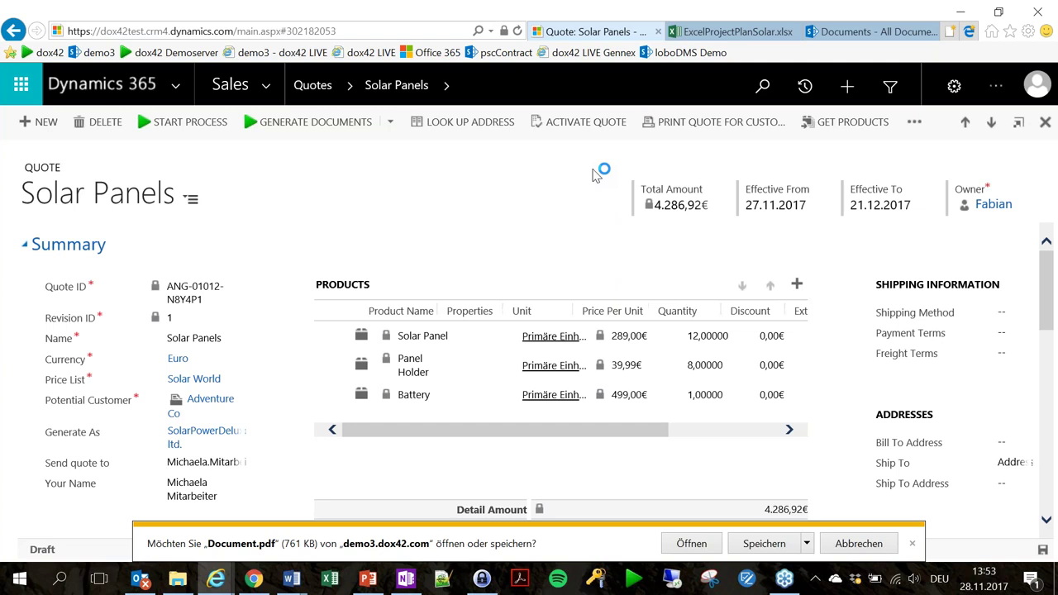
- View Document.pdf at 100% down to page 3's carport image, 'Good luck' and legal information
click(699, 545)
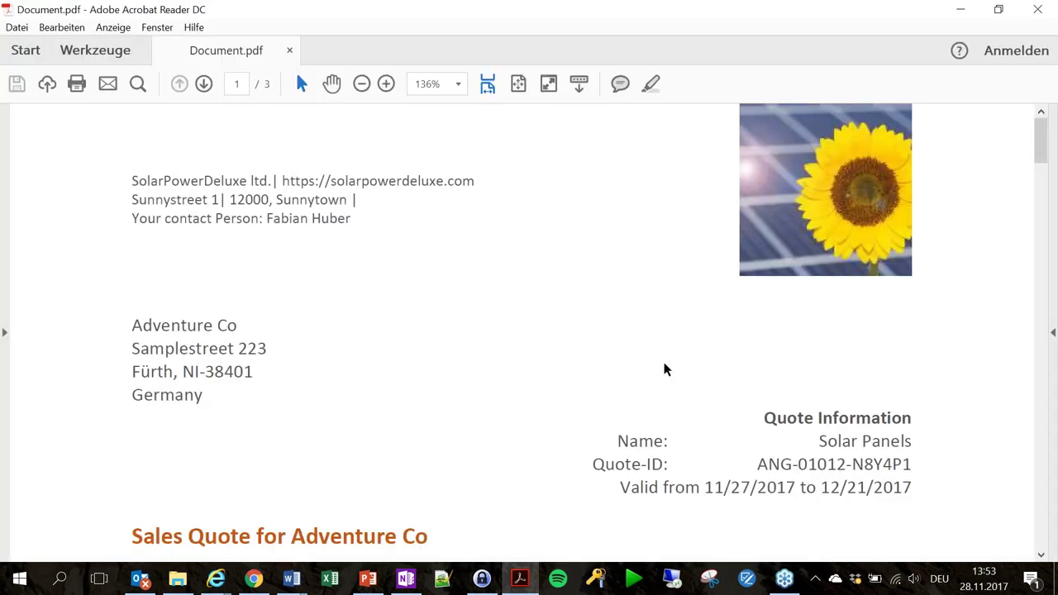
key(ctrl+1)
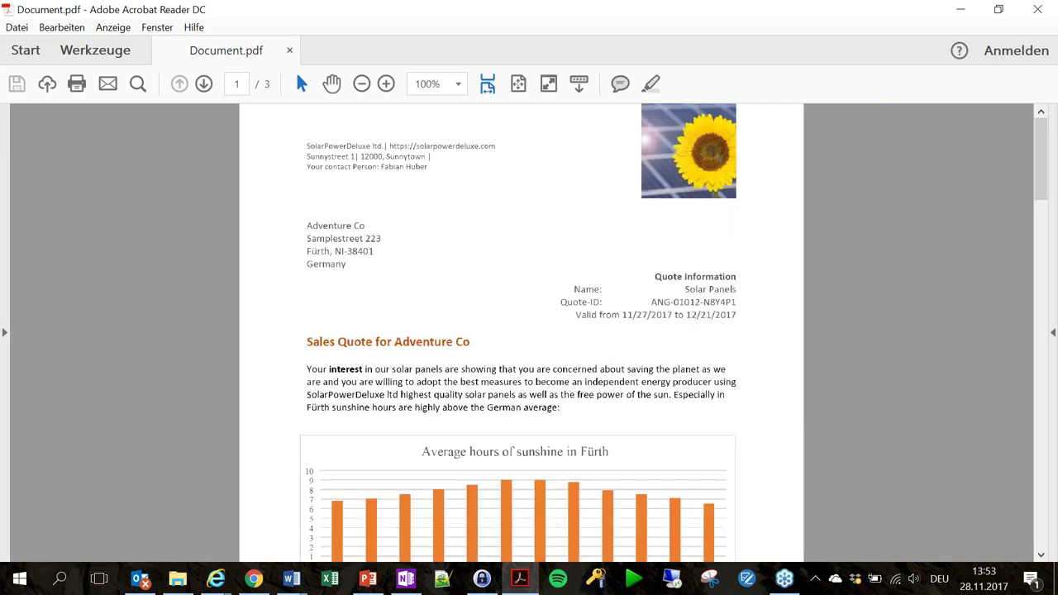
scroll(524, 363, down, 1)
scroll(529, 360, up, 3)
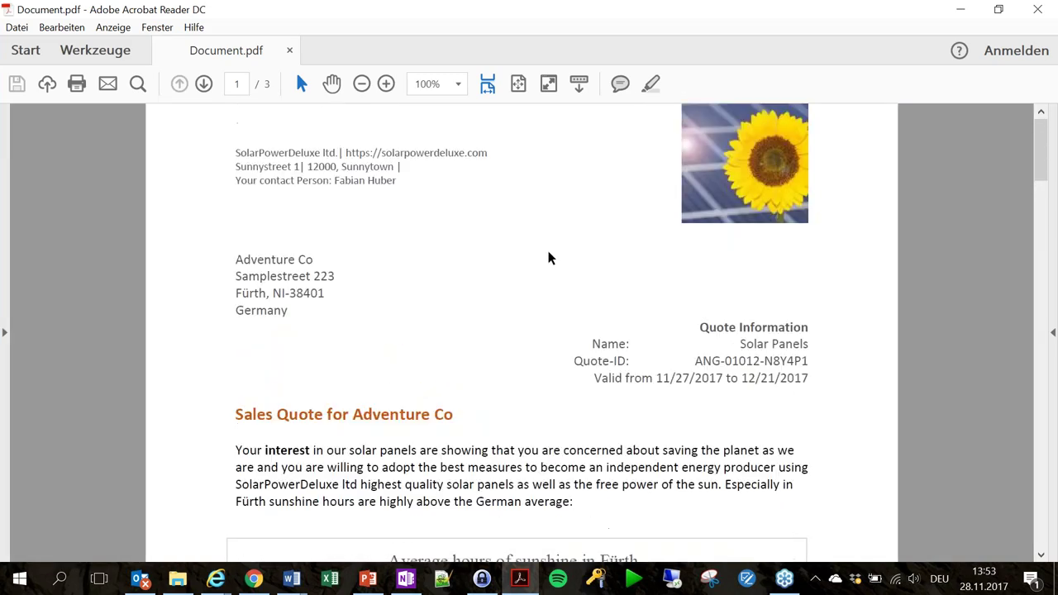
scroll(373, 390, down, 2)
scroll(380, 364, up, 2)
scroll(381, 361, down, 4)
scroll(381, 362, down, 8)
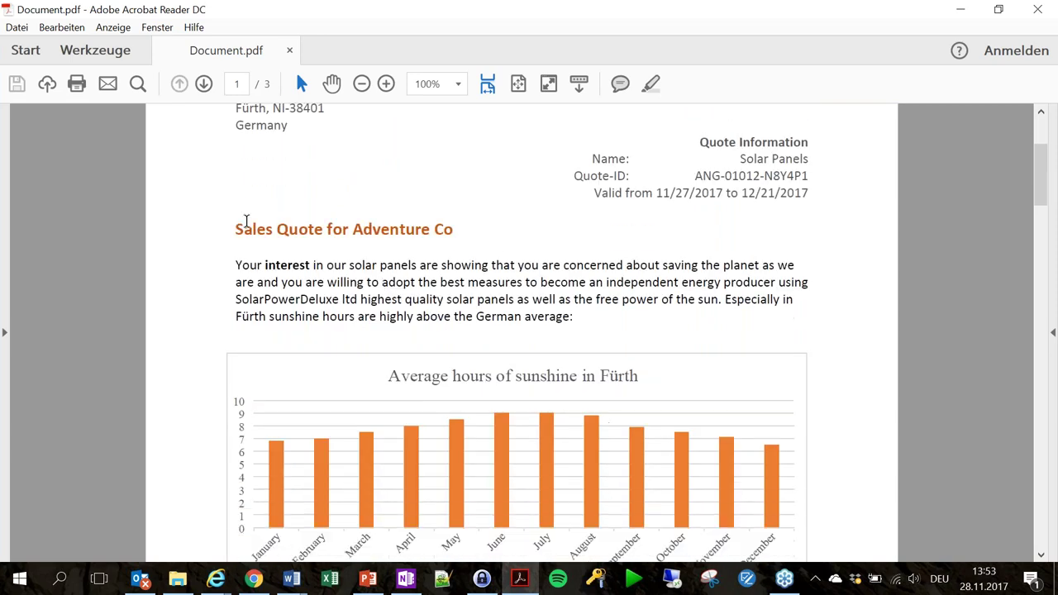
scroll(184, 309, up, 5)
scroll(184, 309, down, 14)
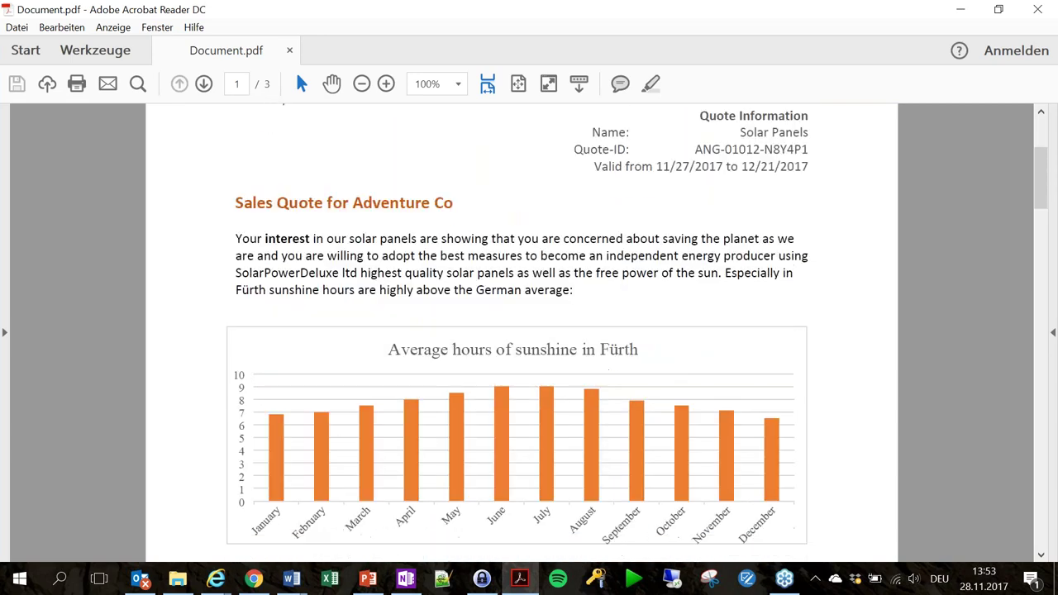
scroll(223, 237, down, 20)
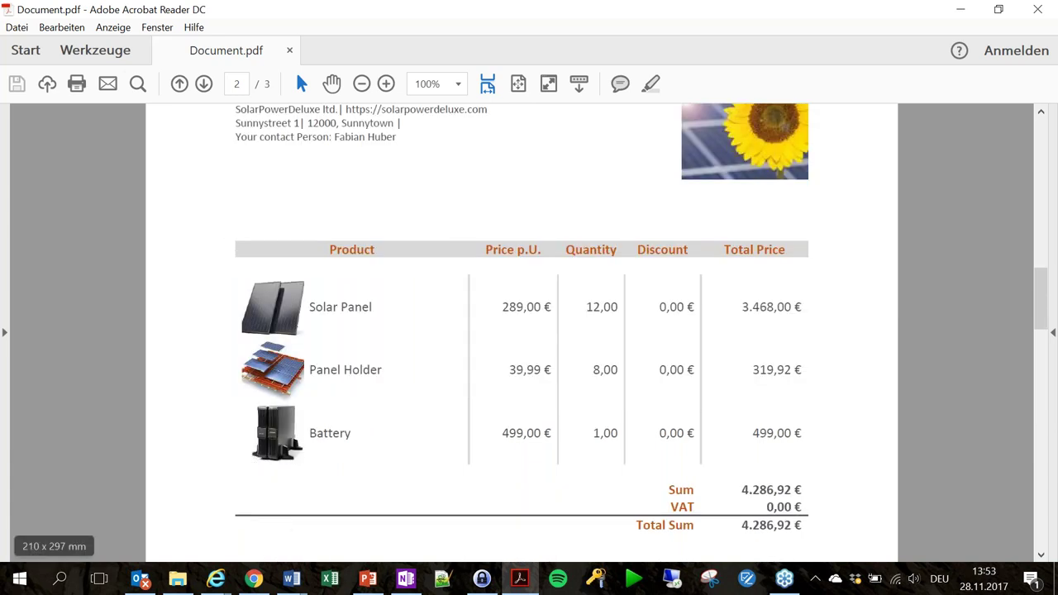
scroll(795, 525, down, 5)
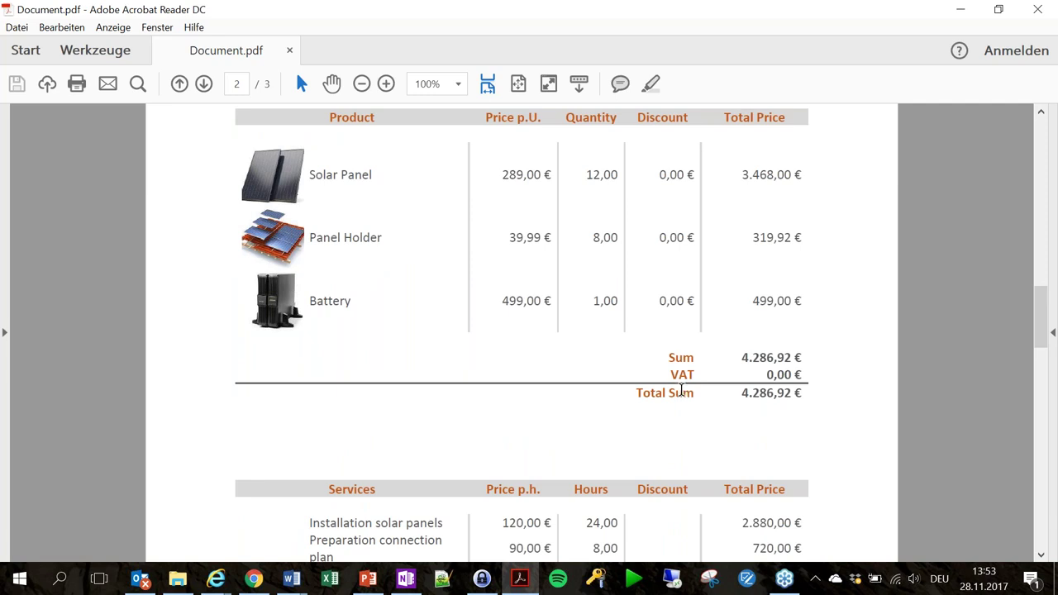
scroll(656, 435, down, 5)
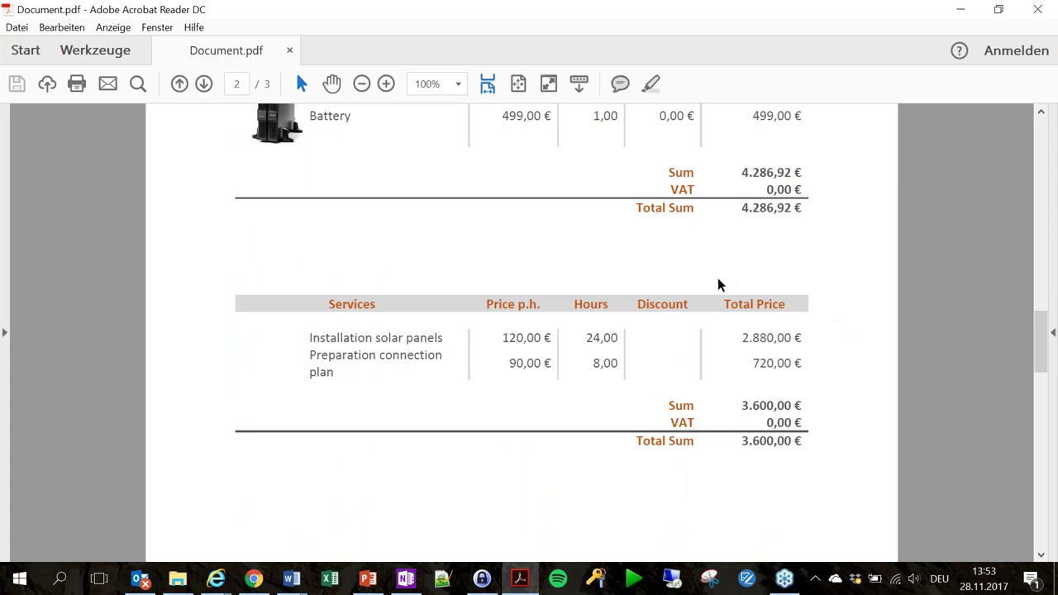
scroll(427, 272, down, 12)
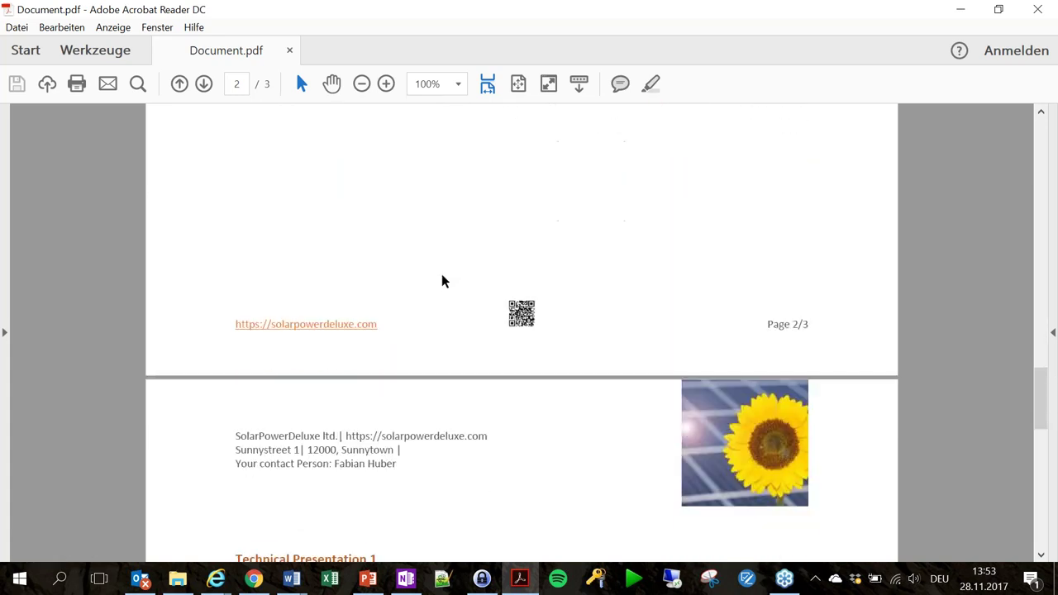
scroll(216, 173, down, 5)
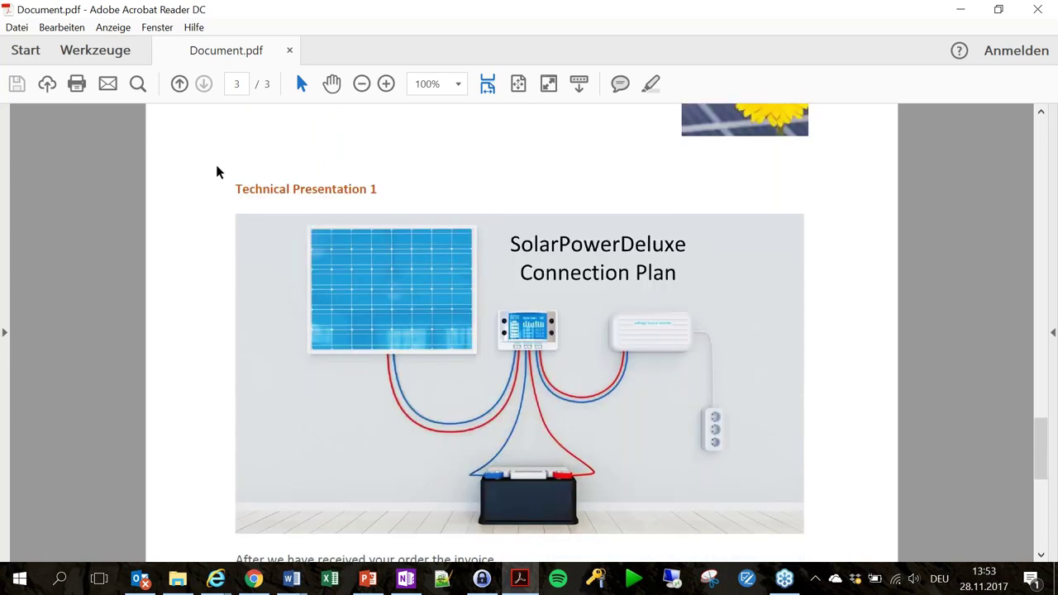
scroll(238, 189, down, 5)
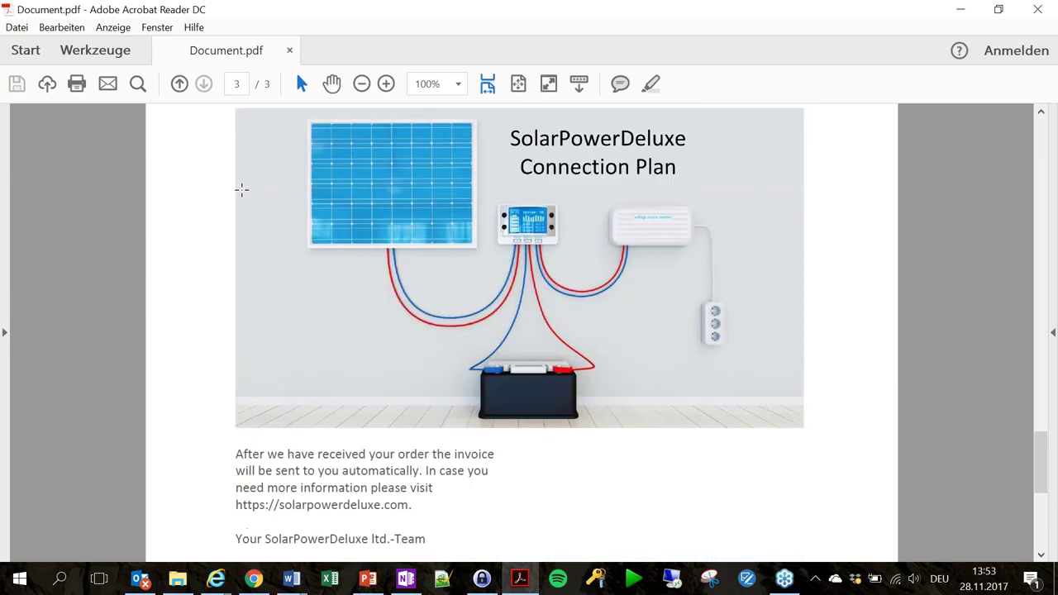
scroll(321, 211, down, 5)
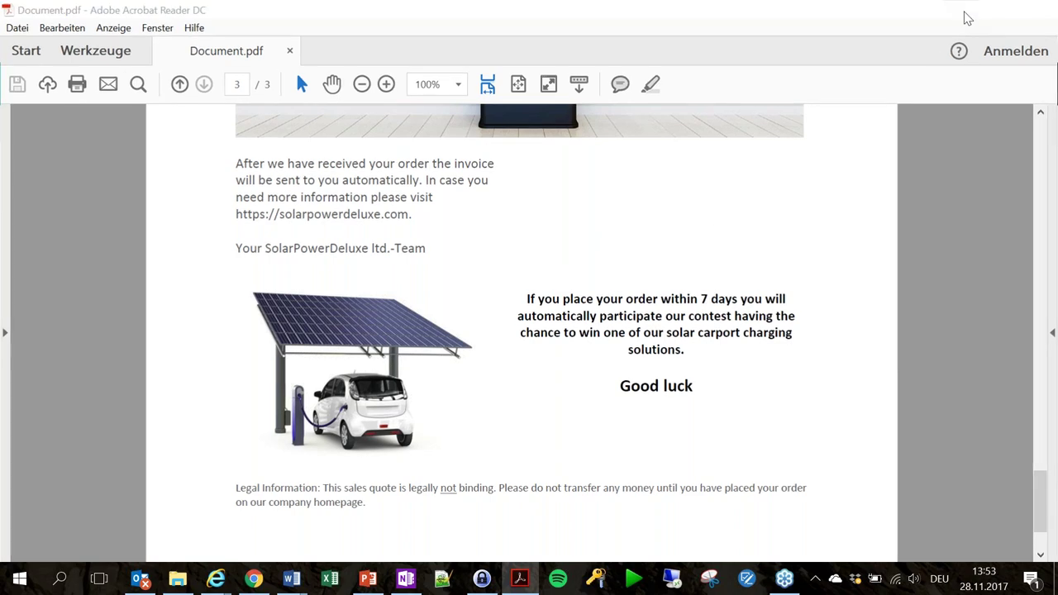
click(968, 19)
- Run the dox42 Create Draft EMail action on the Solar Panels quote
click(393, 126)
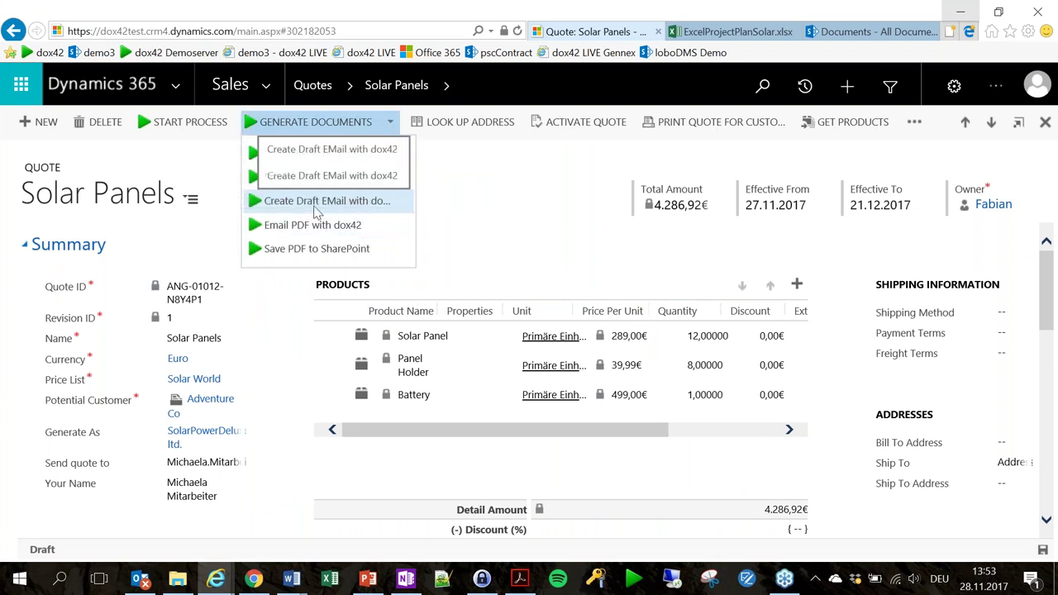
click(363, 208)
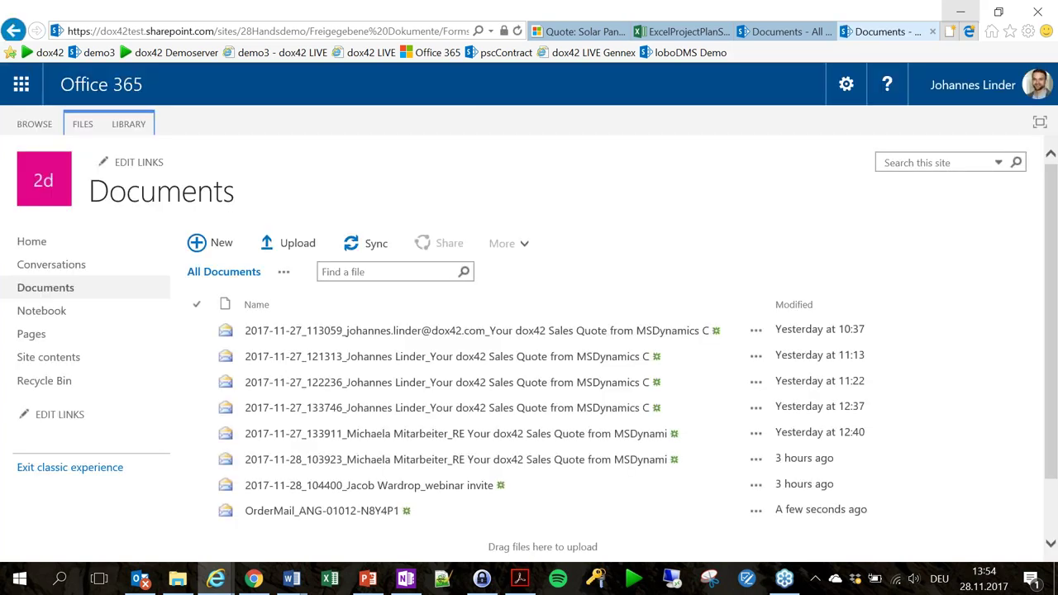
- Open OrderMail_ANG-01012-N8Y4P1.msg from the SharePoint Documents library in Outlook
scroll(405, 264, down, 1)
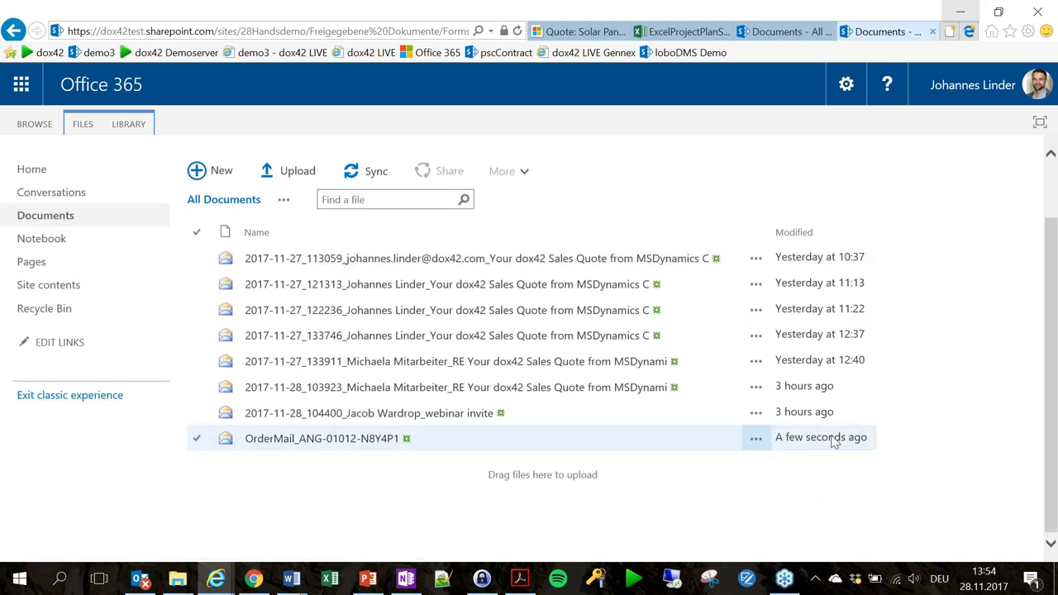
scroll(826, 480, up, 1)
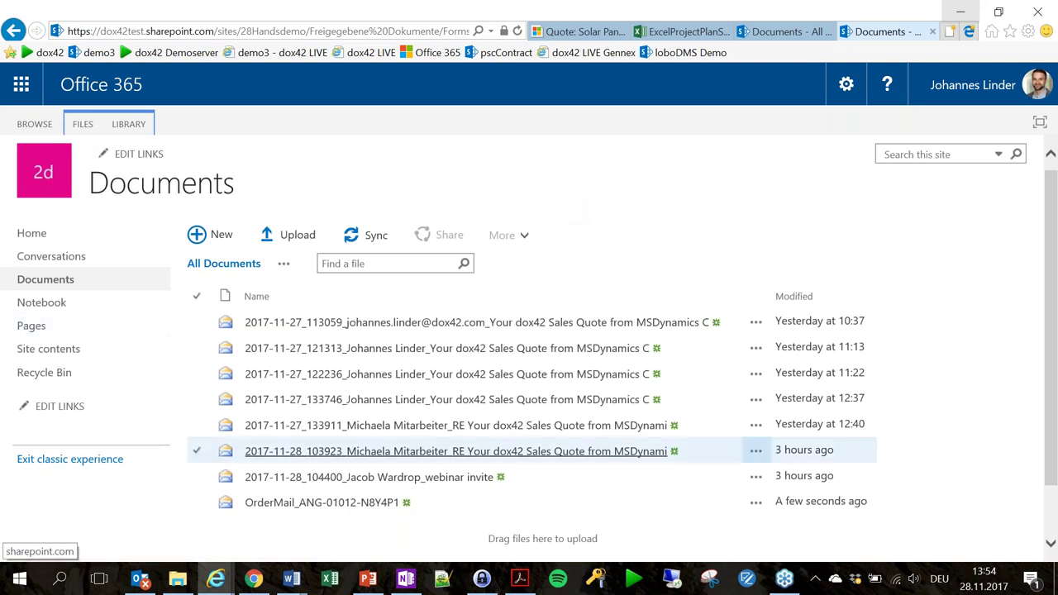
scroll(519, 183, down, 1)
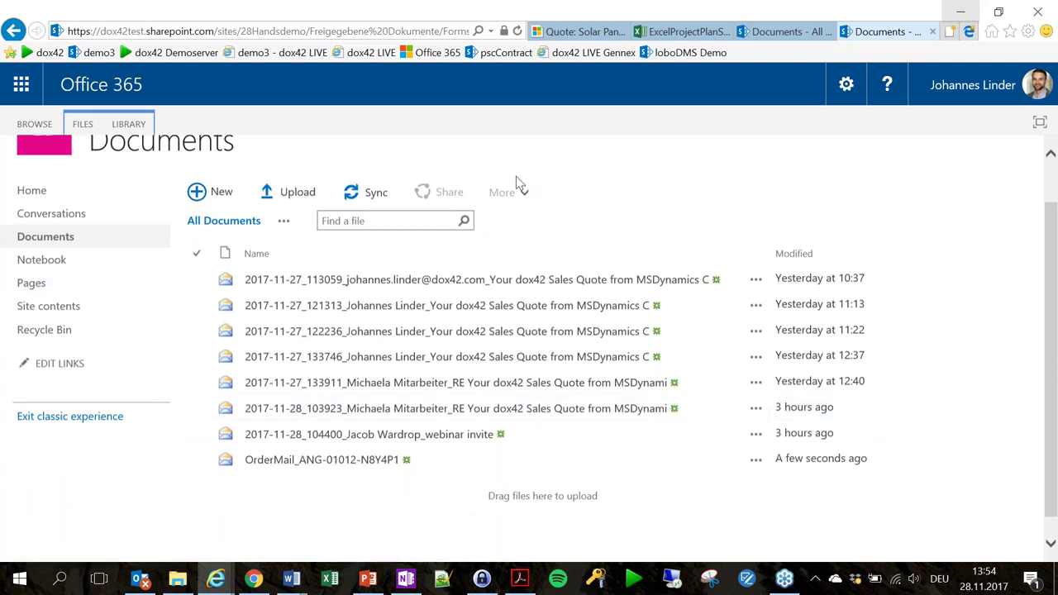
scroll(515, 176, down, 1)
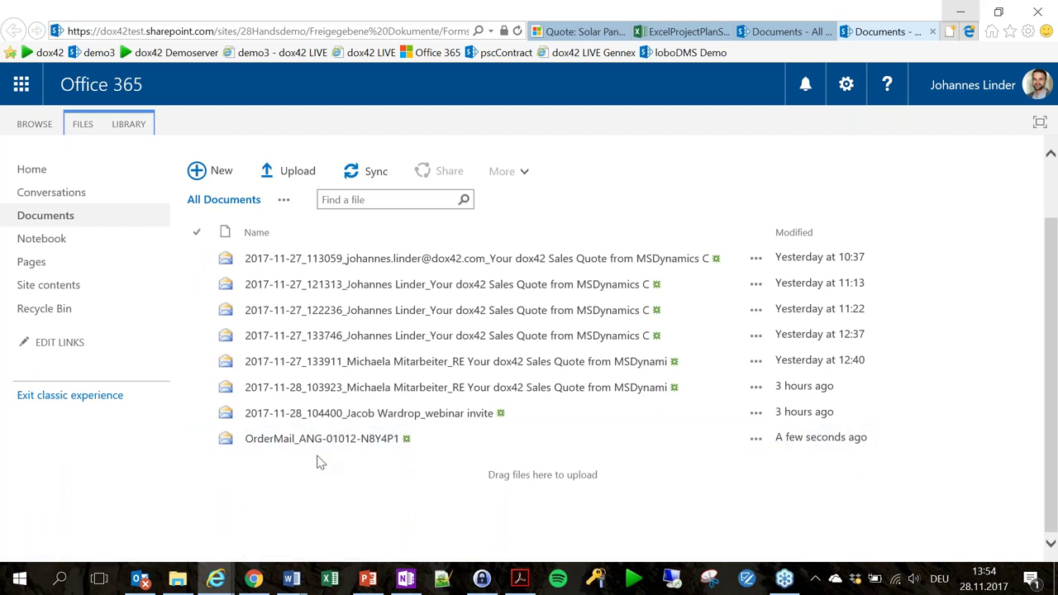
click(756, 443)
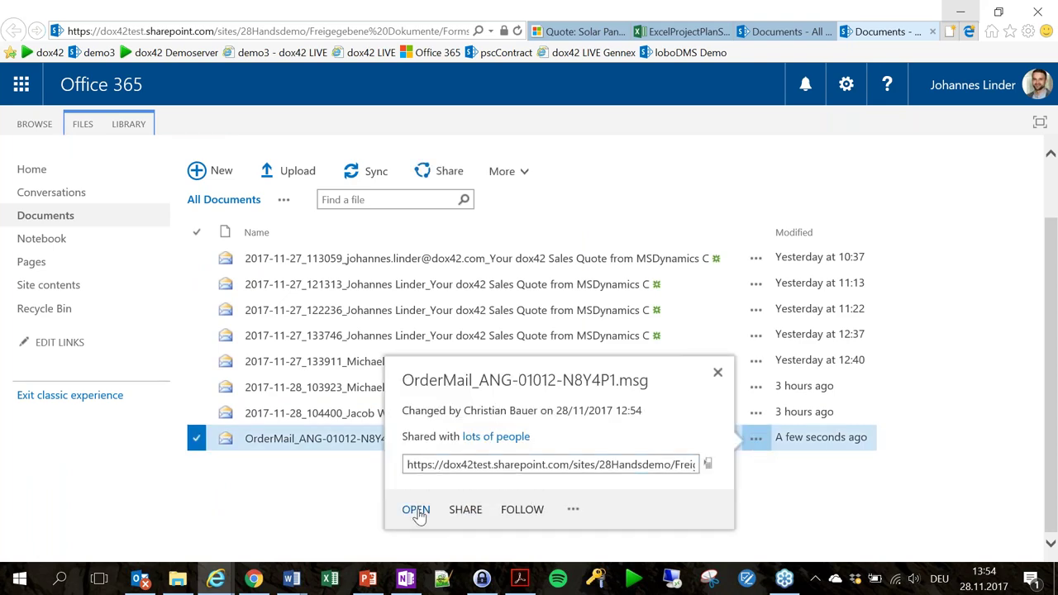
click(415, 509)
click(727, 547)
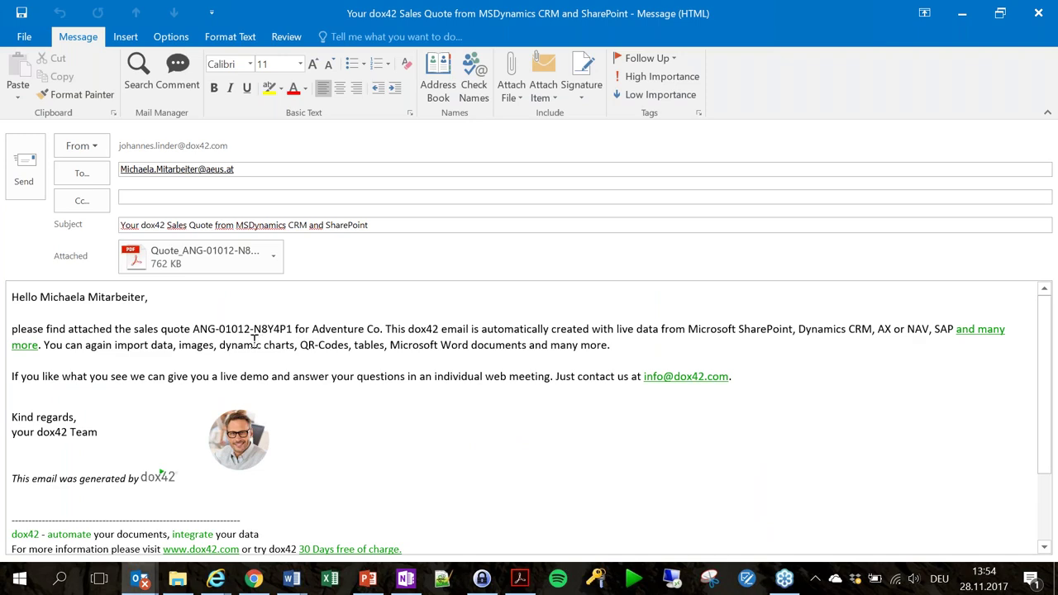
- Switch the quote e-mail's format to Rich Text and then back to HTML
scroll(252, 328, down, 1)
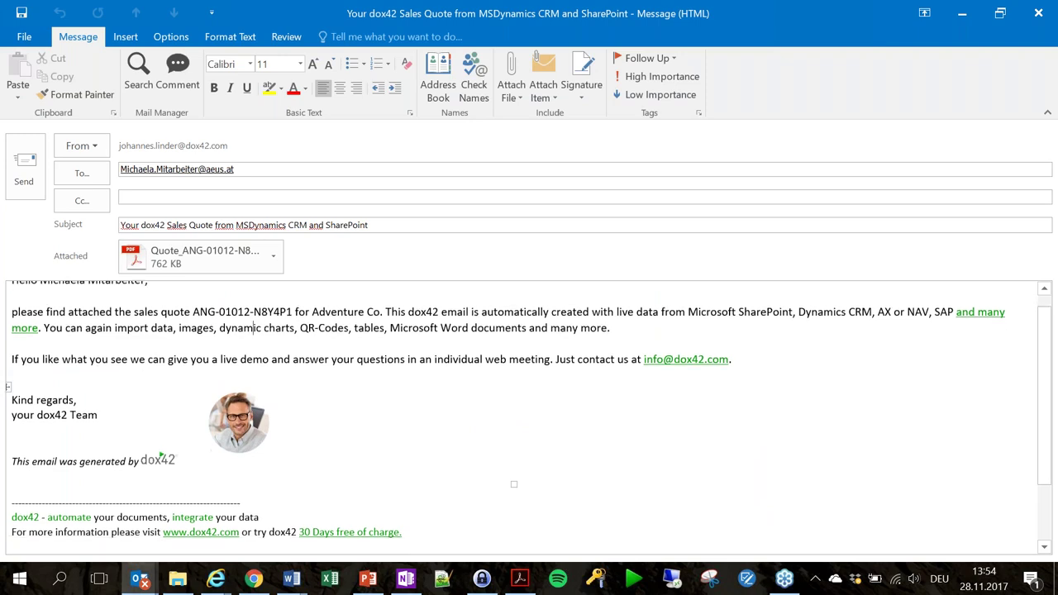
scroll(252, 328, up, 1)
click(230, 37)
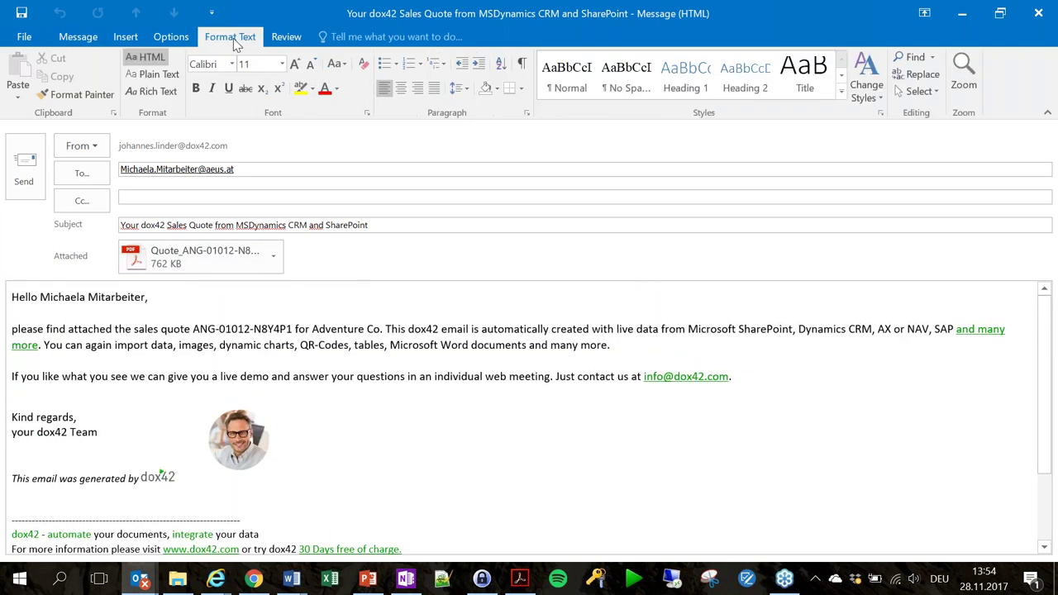
click(152, 91)
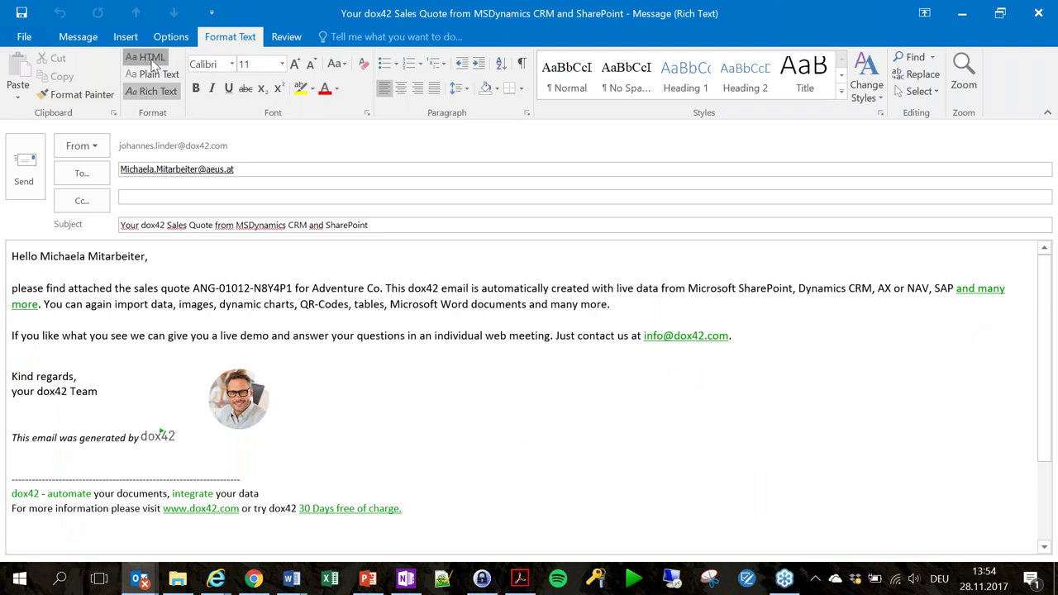
click(145, 57)
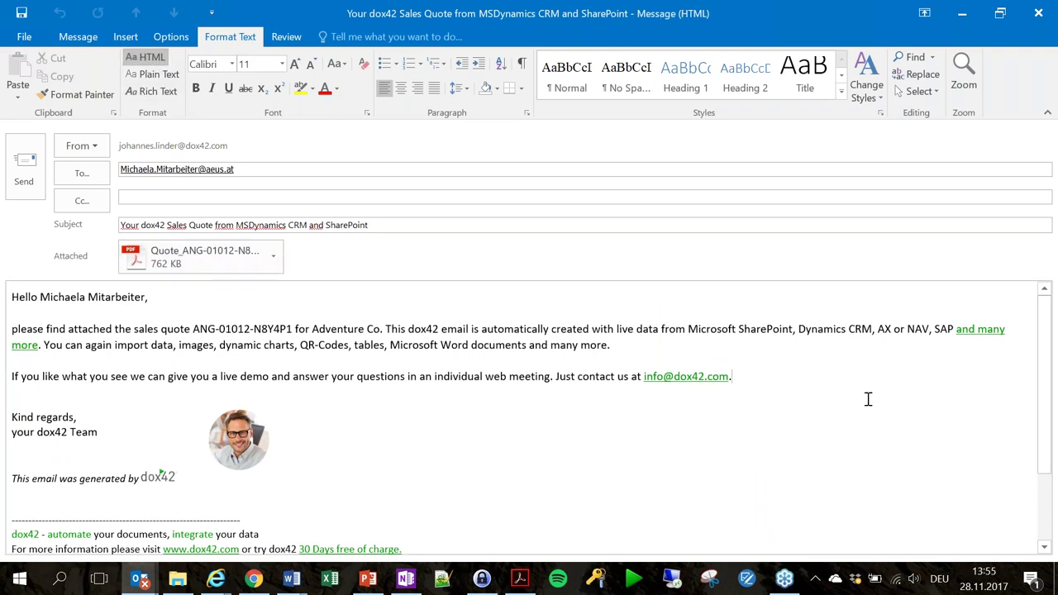
- Add the line 'Looking forward to your answer!' below the contact sentence
key(Return)
key(Return)
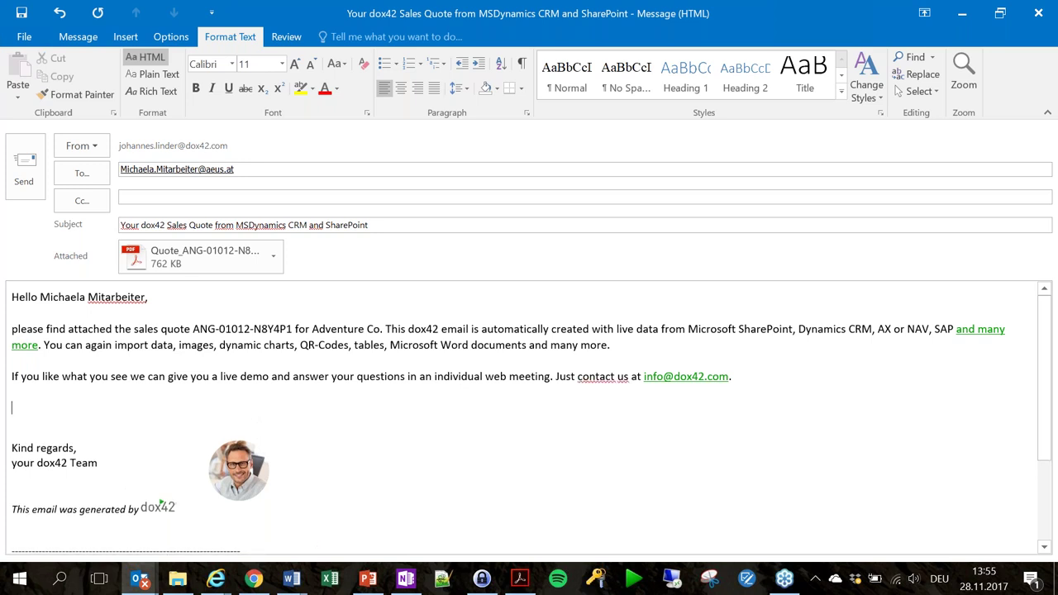
text(Looking fo)
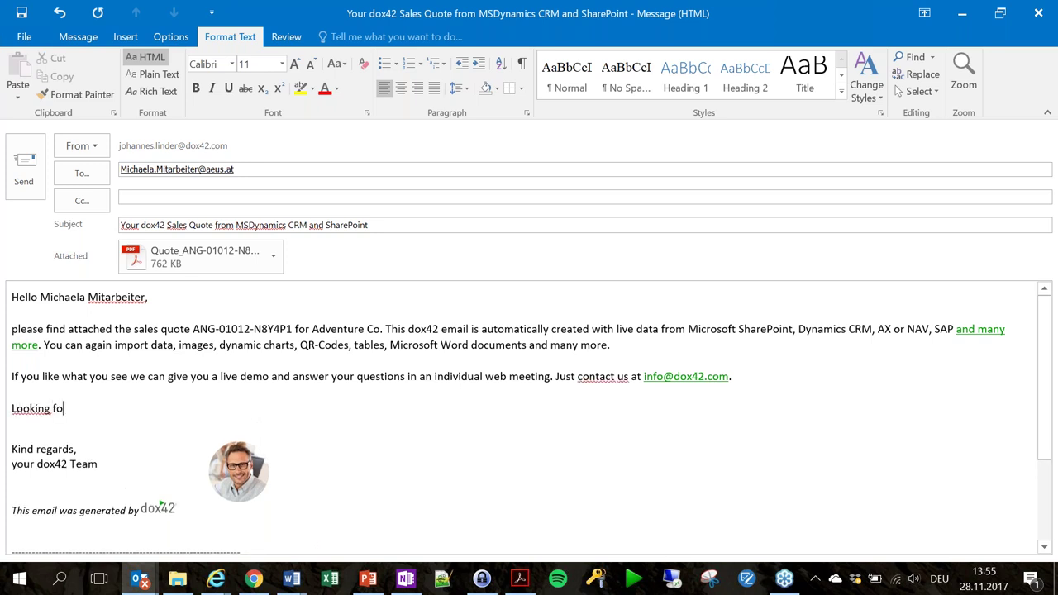
text(rward to your answer!)
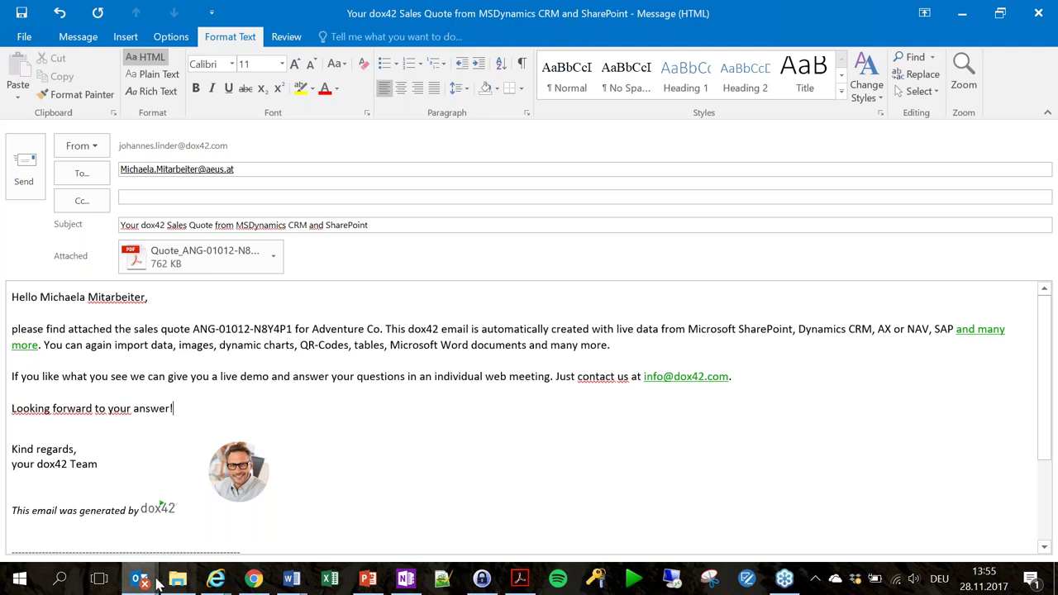
mouse_move(142, 581)
click(78, 524)
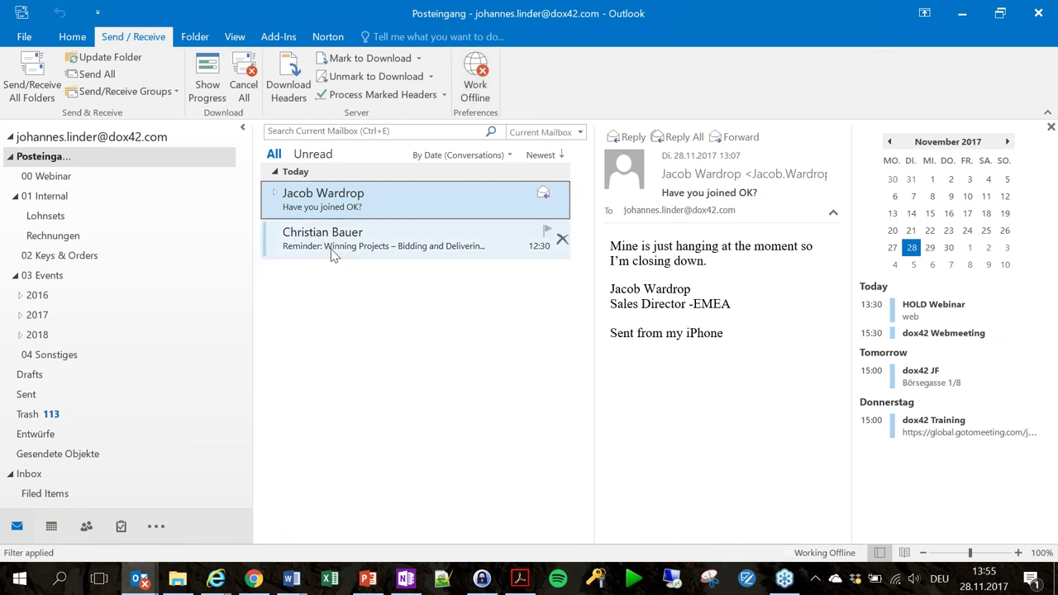
click(320, 157)
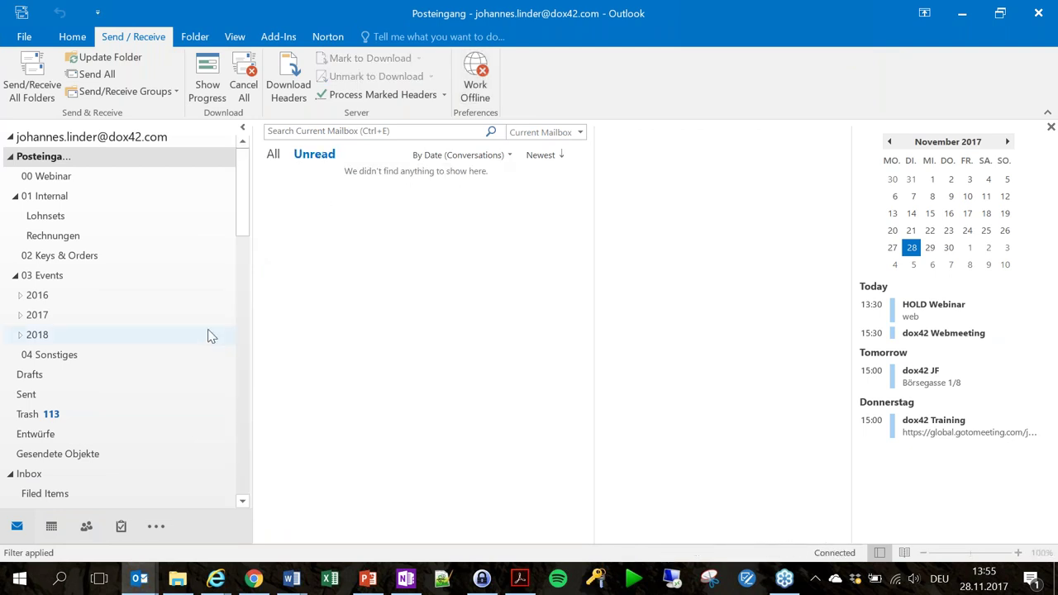
scroll(105, 329, down, 1)
scroll(106, 339, down, 5)
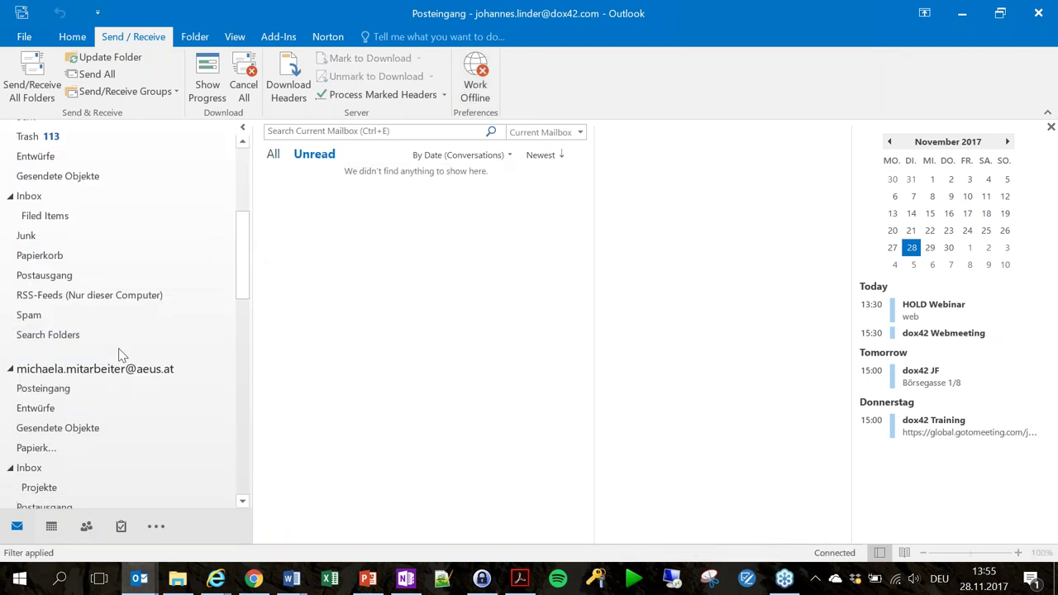
click(86, 388)
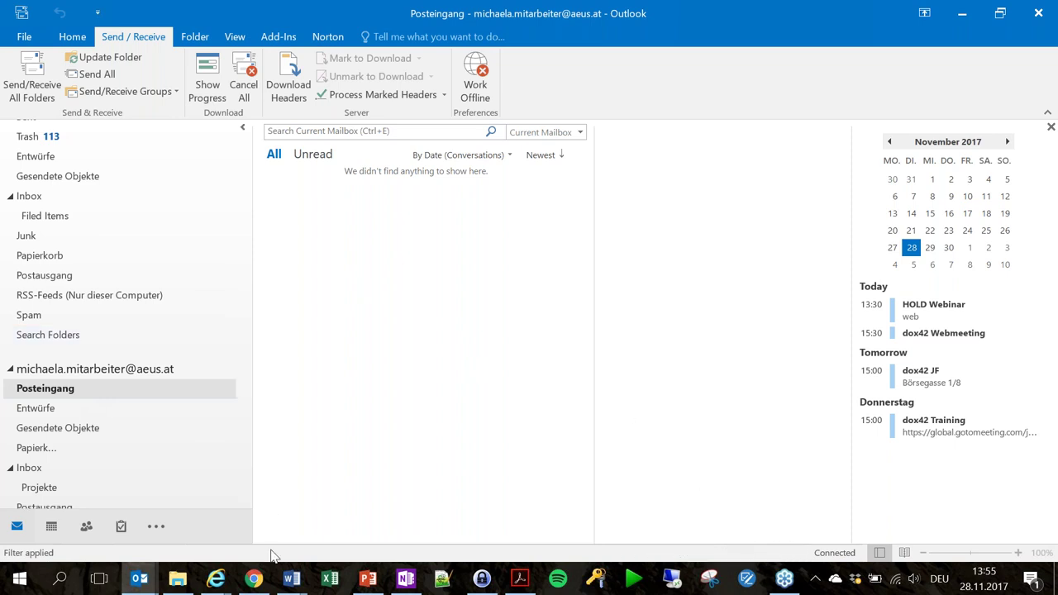
mouse_move(136, 581)
click(198, 547)
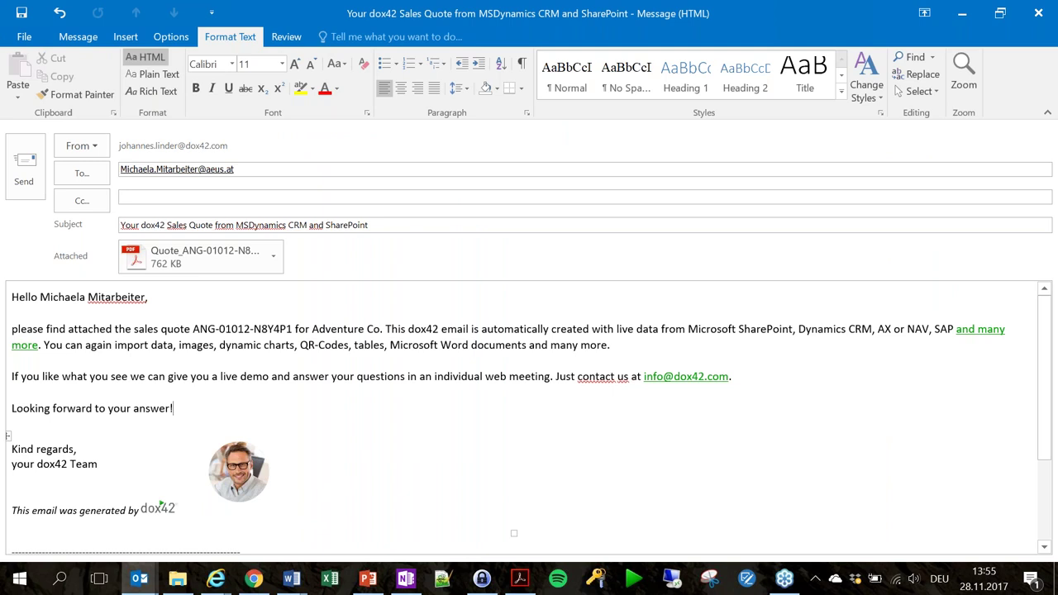
click(124, 197)
click(153, 168)
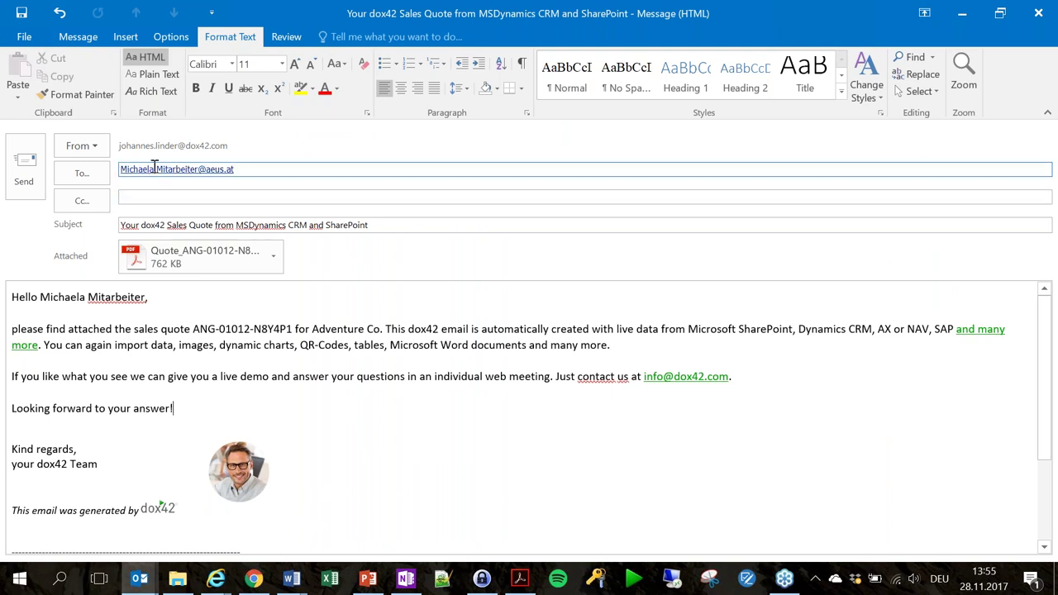
mouse_move(202, 170)
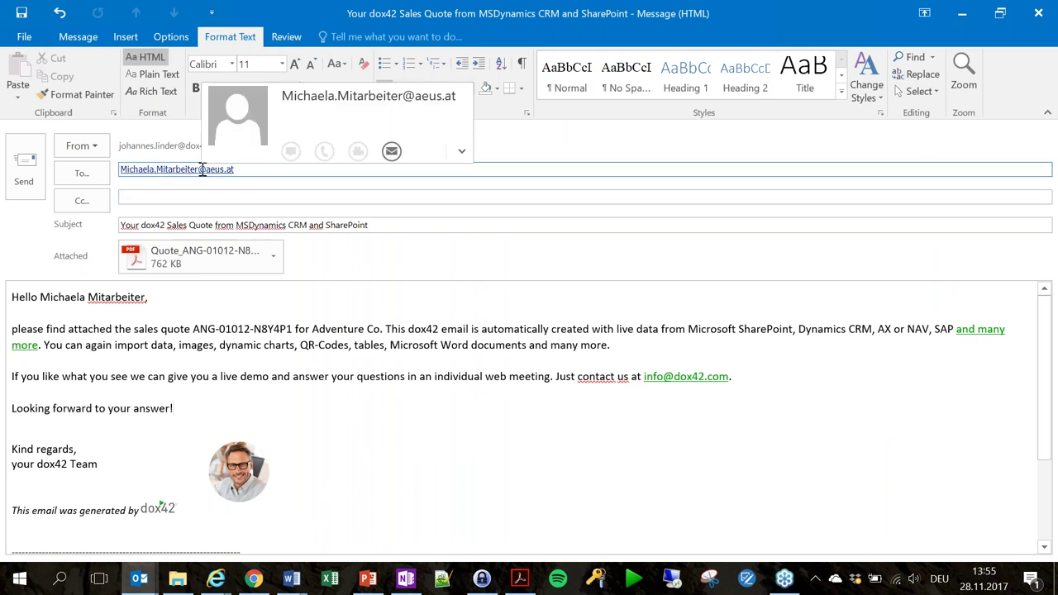
click(263, 299)
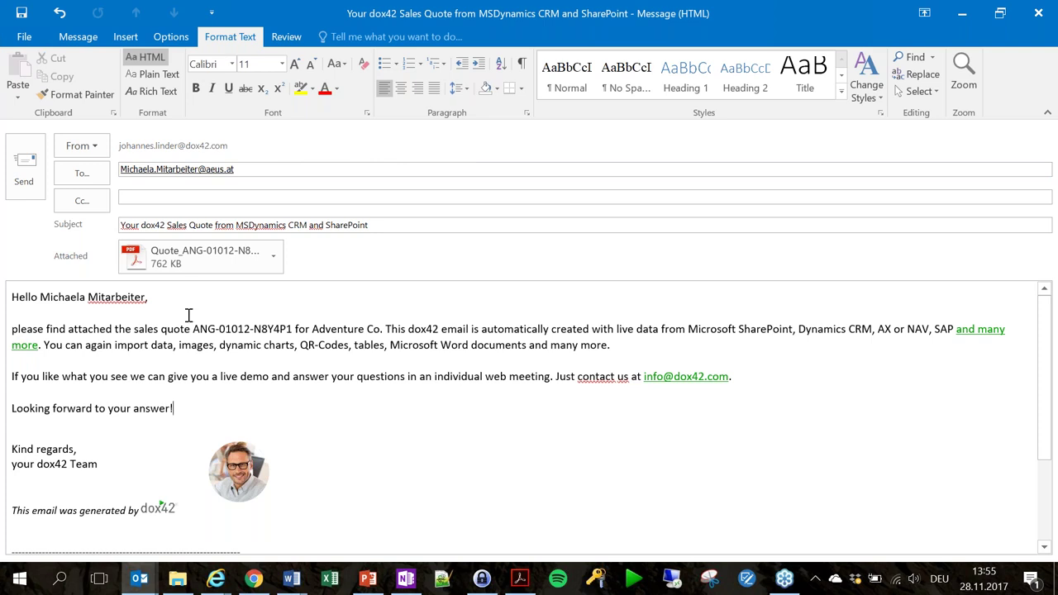
drag(40, 296, 129, 306)
drag(190, 329, 289, 324)
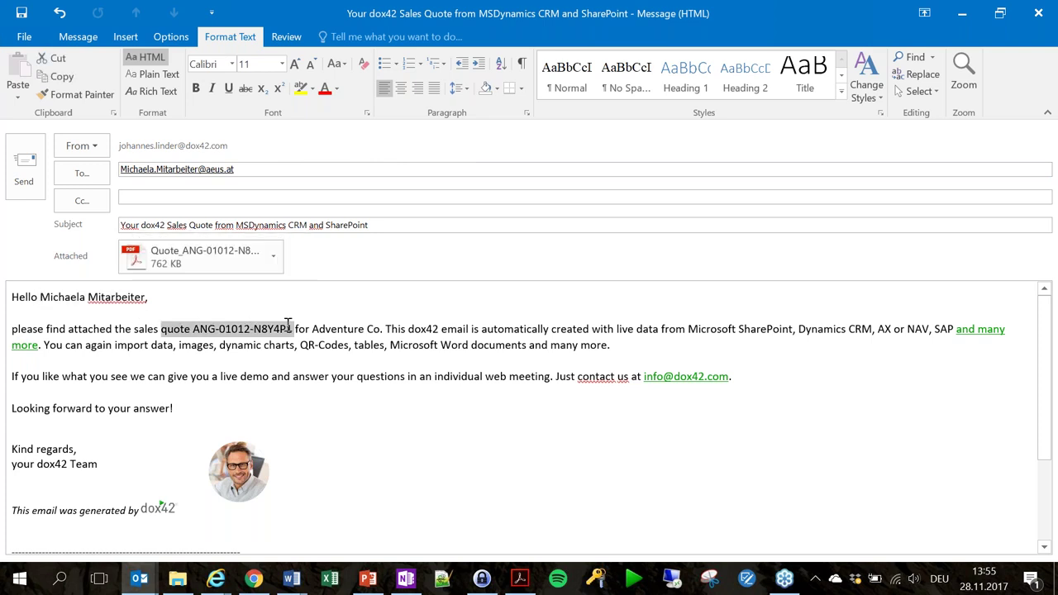
click(272, 300)
scroll(190, 396, down, 3)
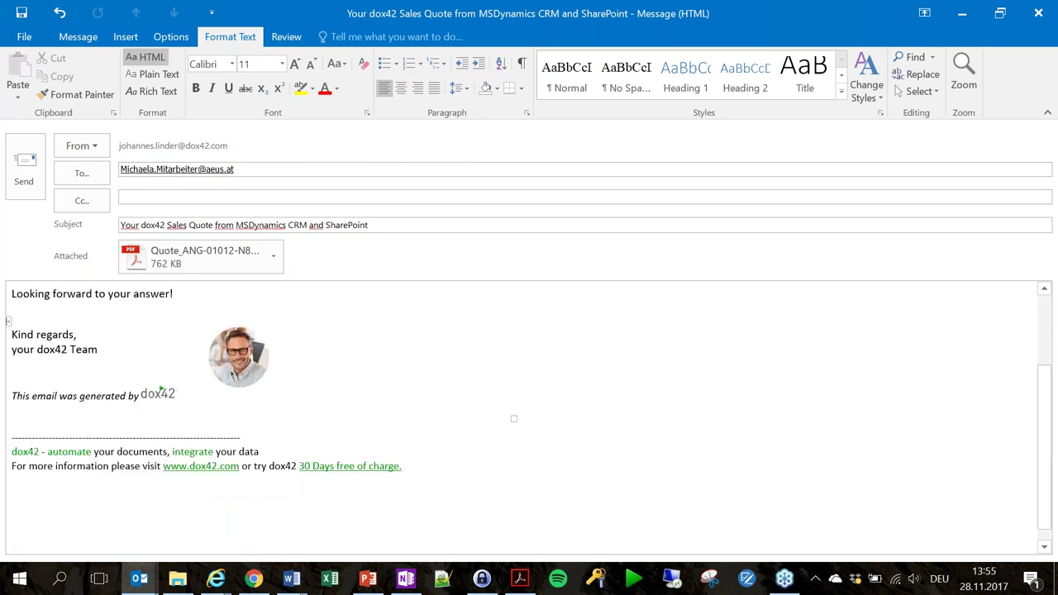
scroll(319, 388, up, 3)
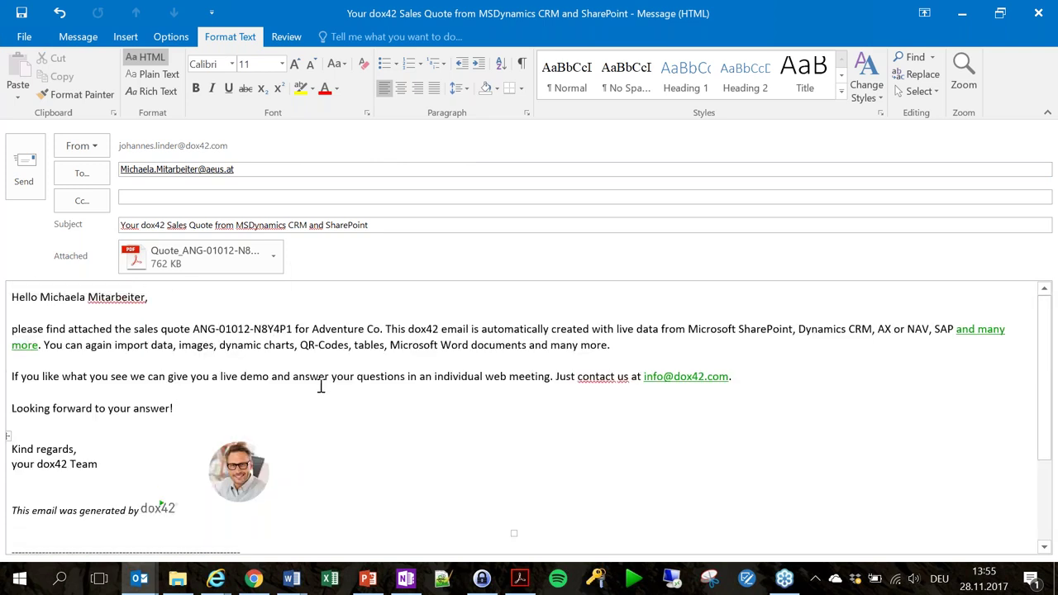
- Send the quote e-mail and file it to Demo SharePoint File
click(27, 171)
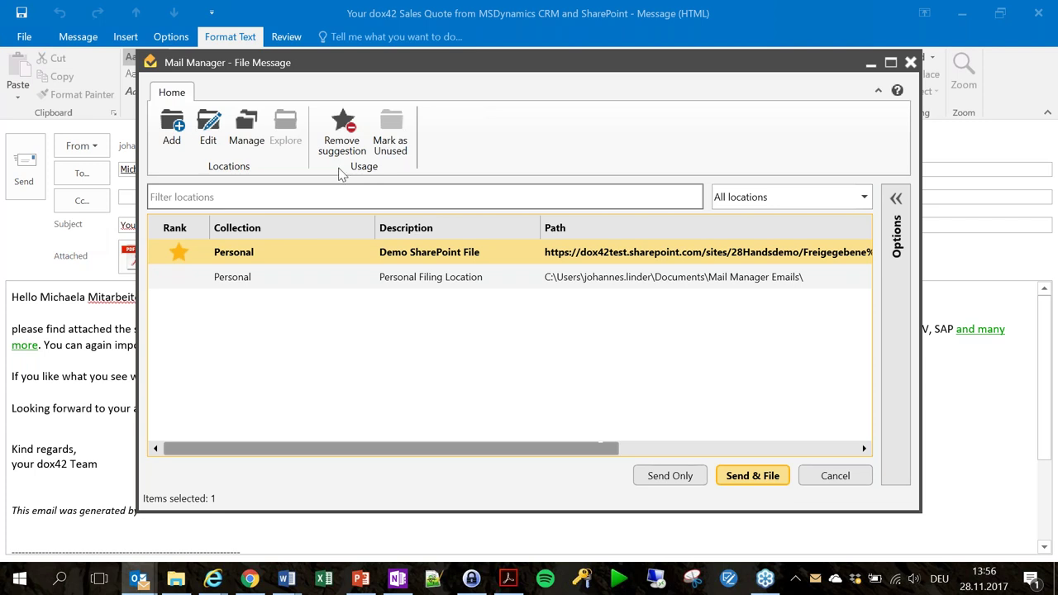
click(765, 478)
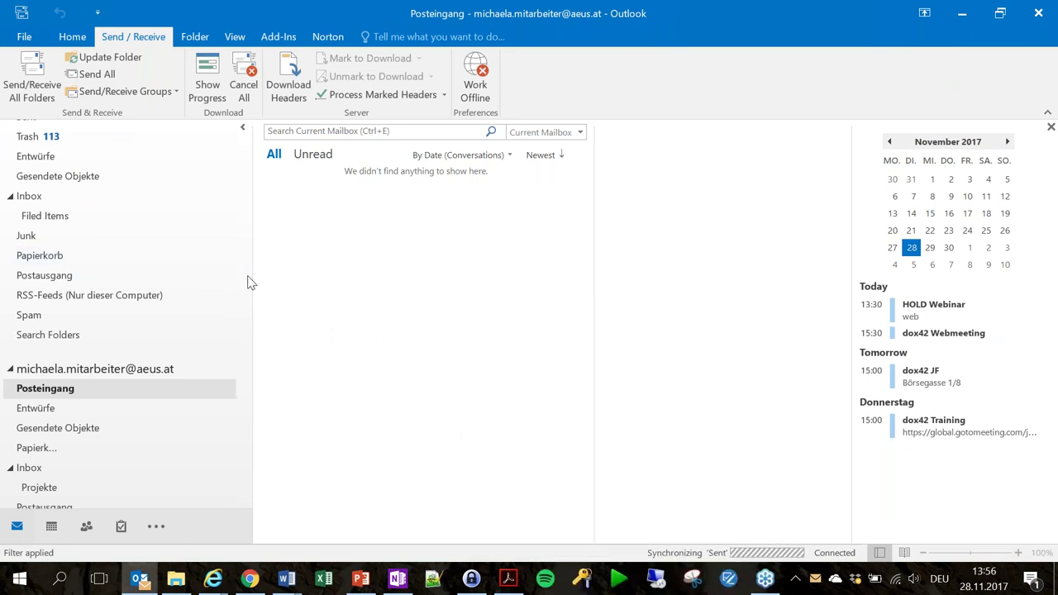
- Browse the sender's Posteingang and 00 Webinar folders with Unread filter, then open the recipient's Posteingang
scroll(242, 277, up, 5)
click(206, 158)
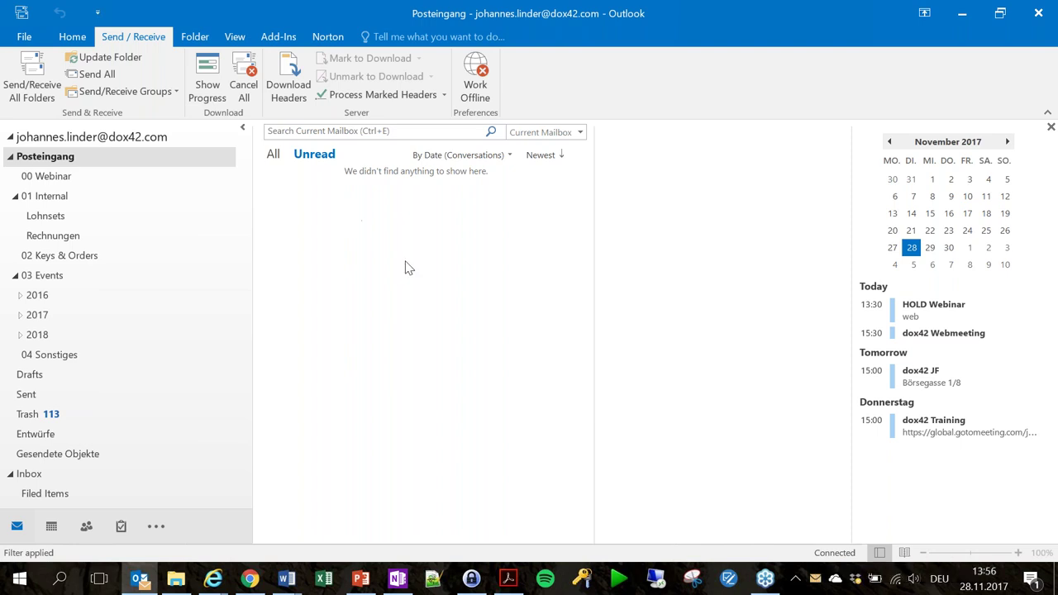
click(47, 178)
click(51, 158)
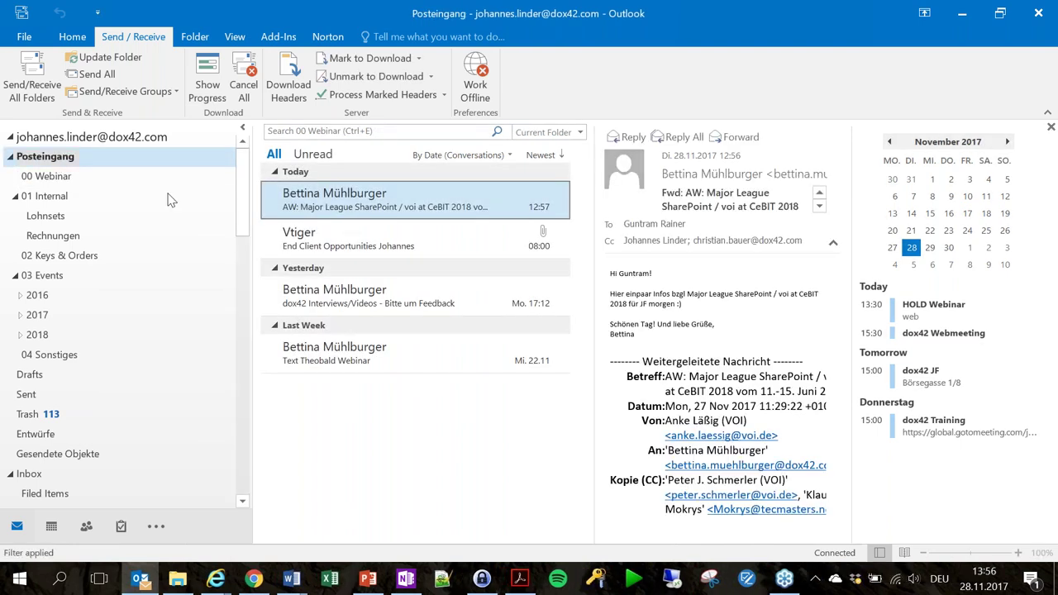
click(318, 156)
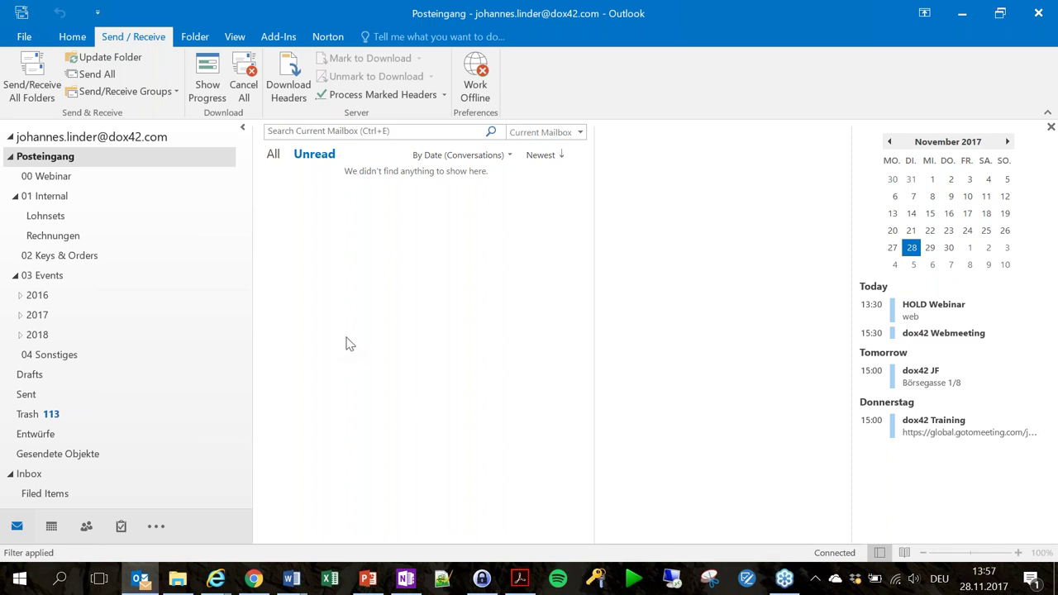
click(50, 176)
click(66, 161)
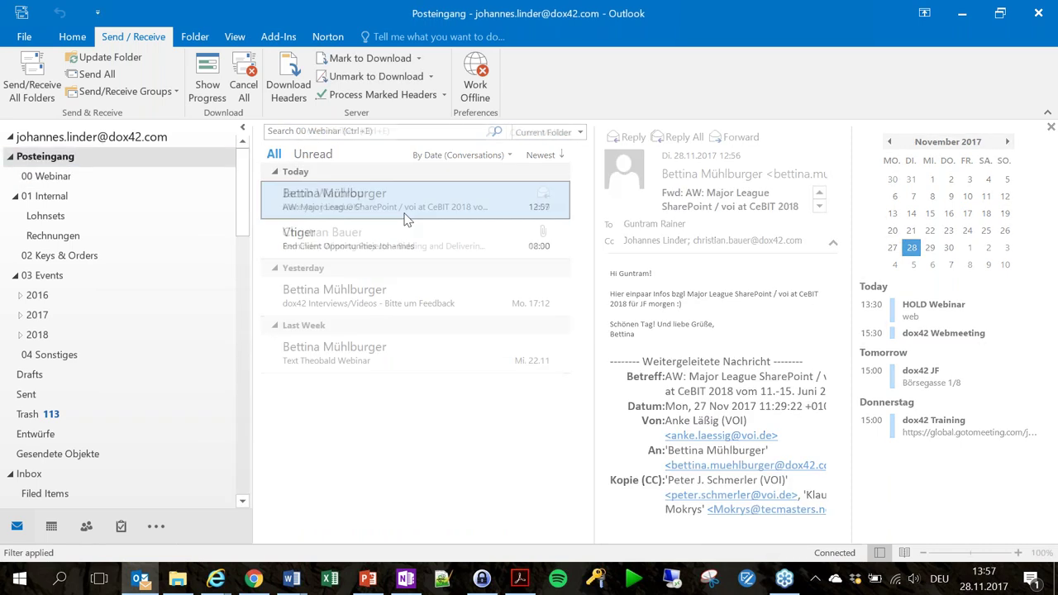
click(315, 154)
scroll(165, 342, down, 6)
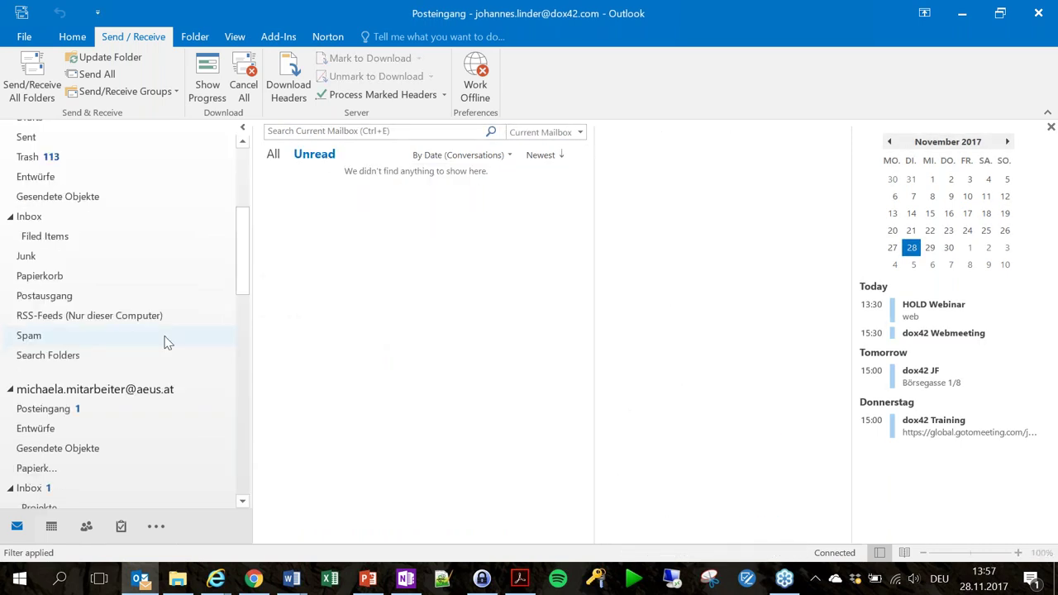
click(47, 308)
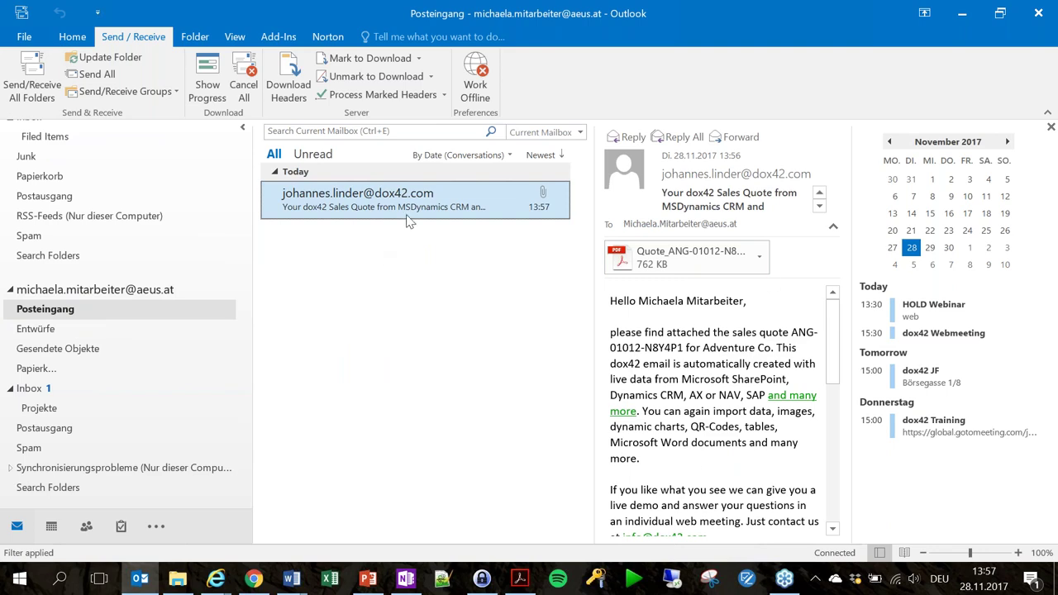
- Open the received dox42 sales quote e-mail in its own window
double_click(389, 199)
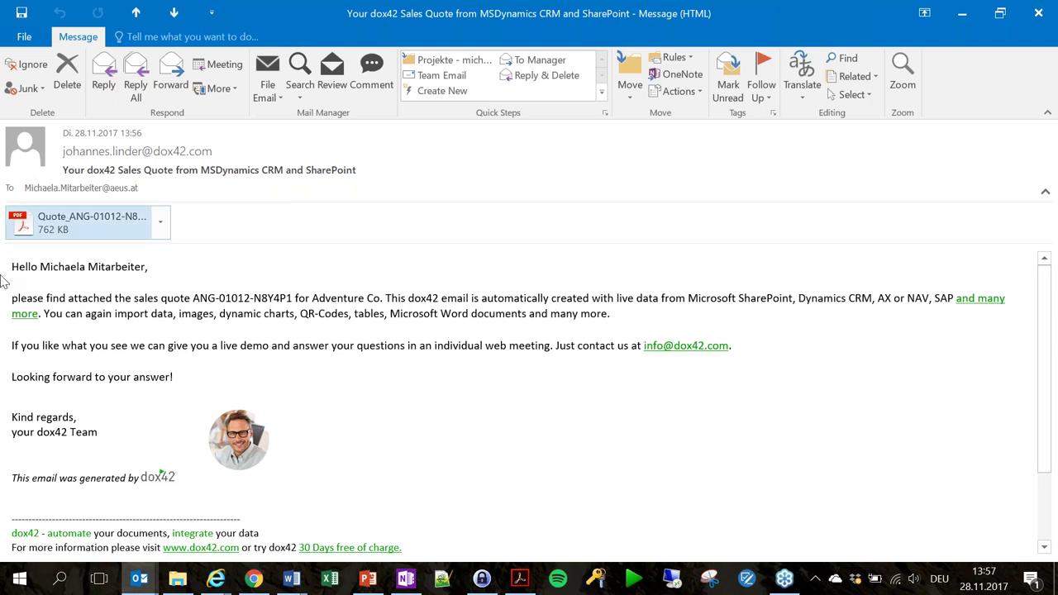
scroll(228, 426, down, 2)
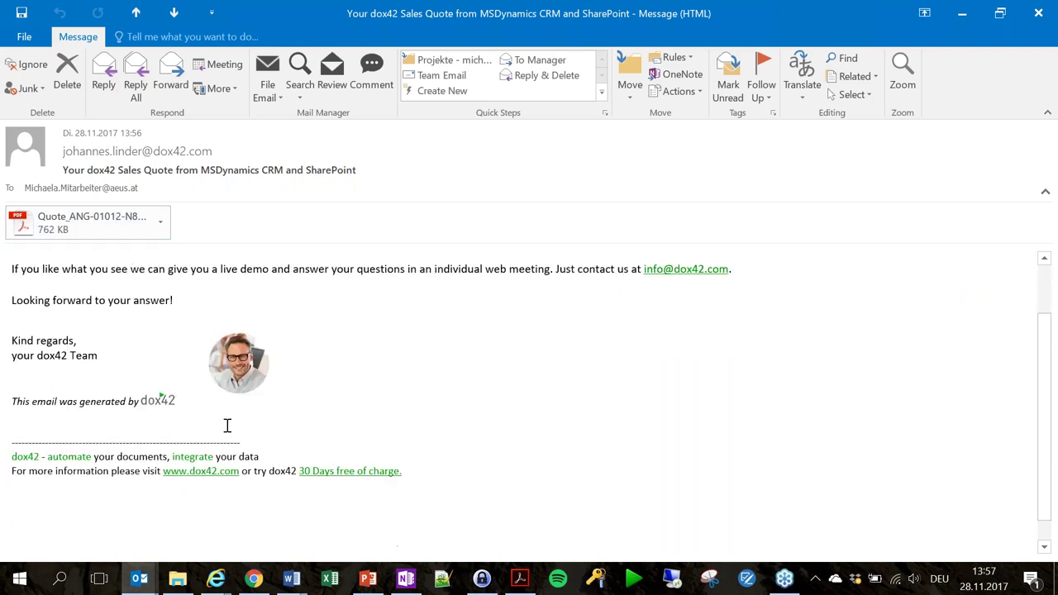
scroll(227, 425, up, 2)
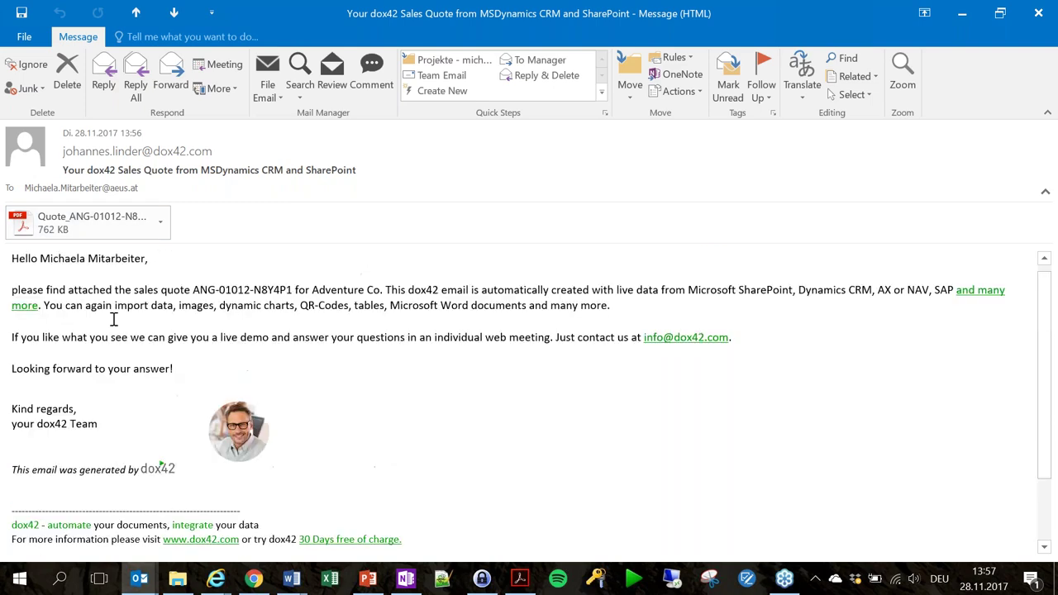
- Open the attached Quote PDF in Acrobat Reader and look through it to page 3
click(81, 221)
double_click(82, 221)
scroll(505, 286, down, 5)
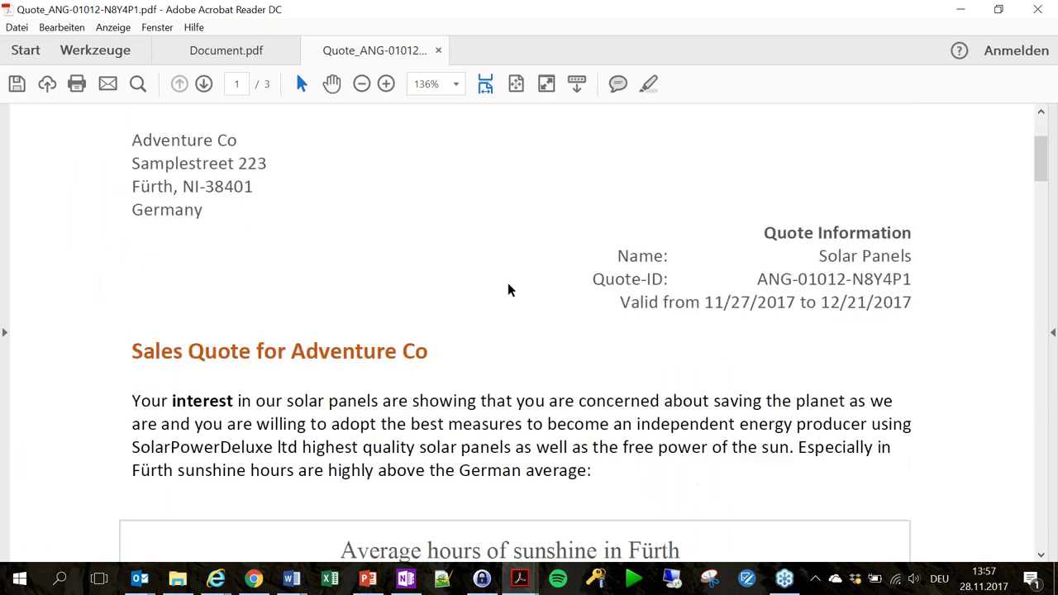
scroll(537, 246, down, 15)
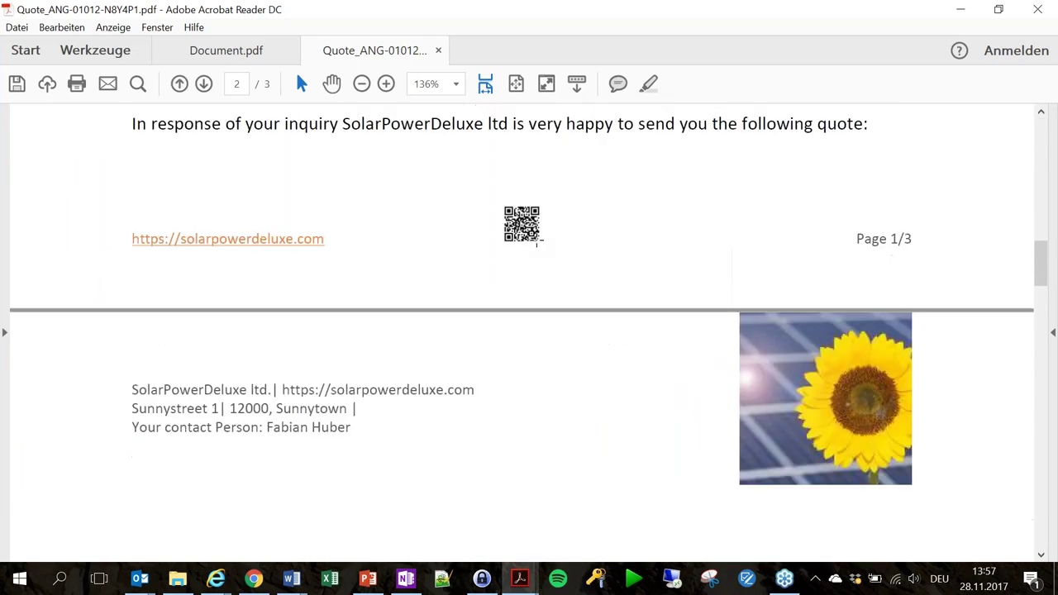
scroll(537, 246, down, 8)
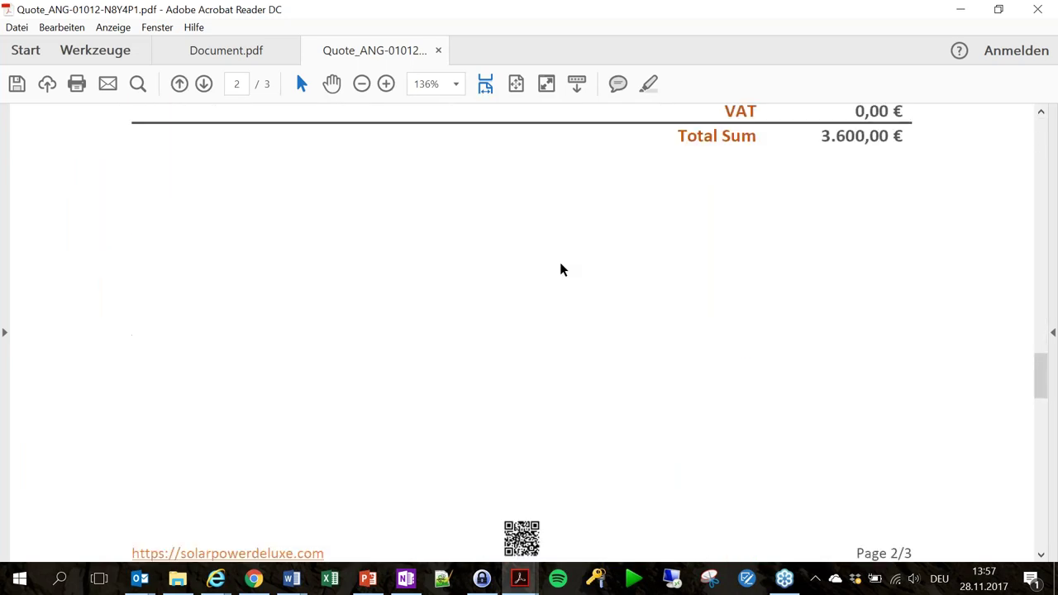
drag(1043, 372, 983, 322)
- Reply to the quote e-mail, greeting the sender and asking 'please change the discount to 5%!', signed with the user's name
click(961, 12)
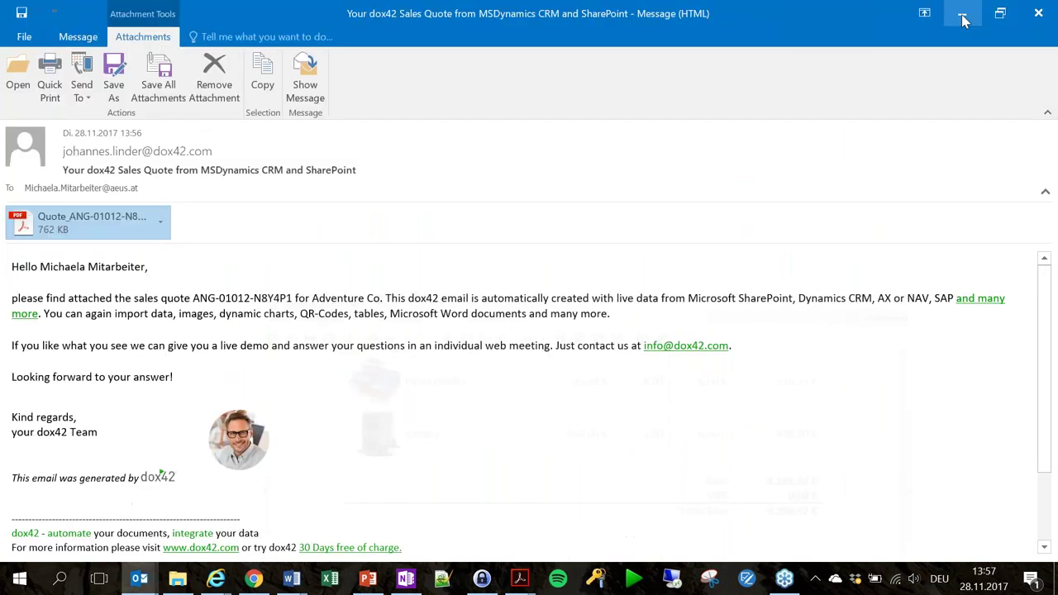
click(961, 20)
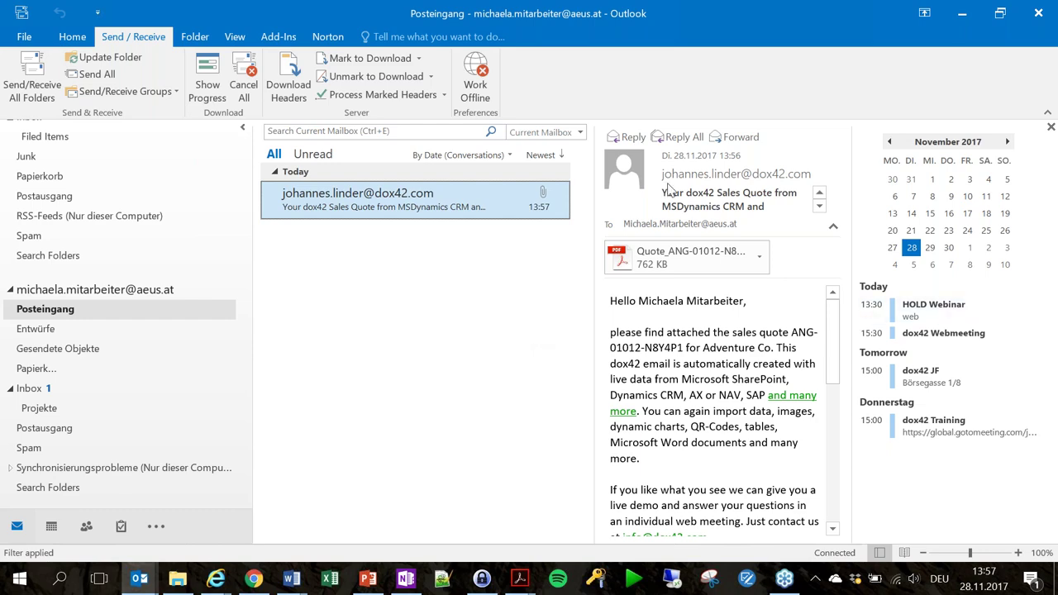
key(ctrl+r)
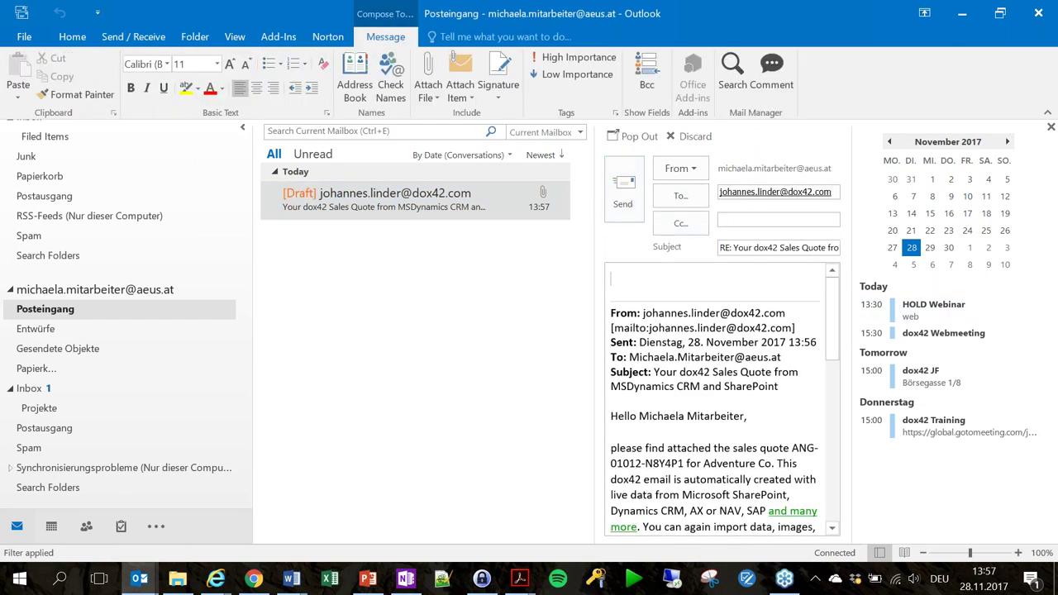
text(Hello Johannes,)
key(Return)
key(Return)
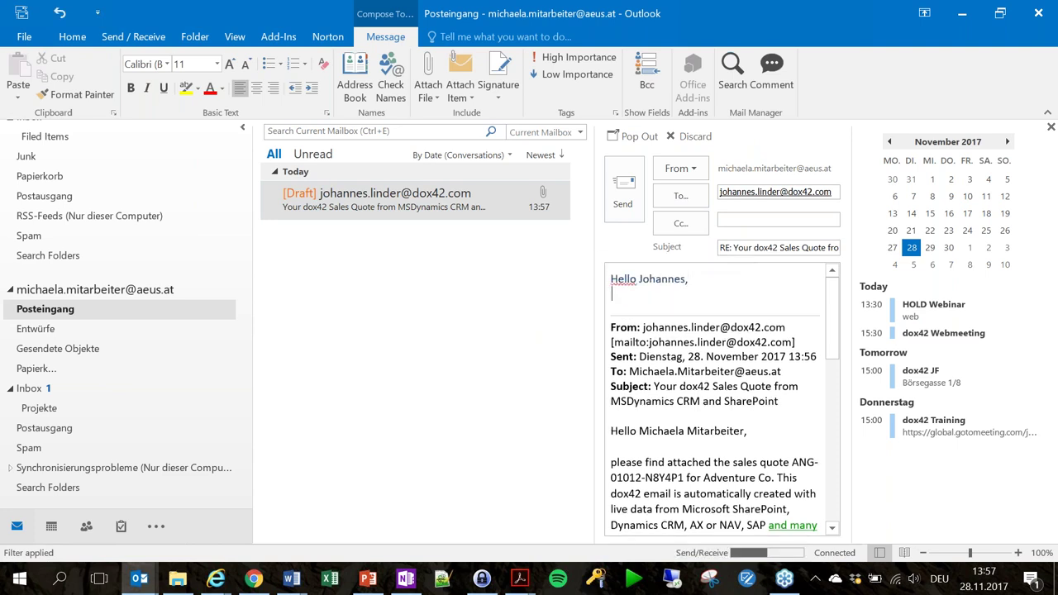
text(please )
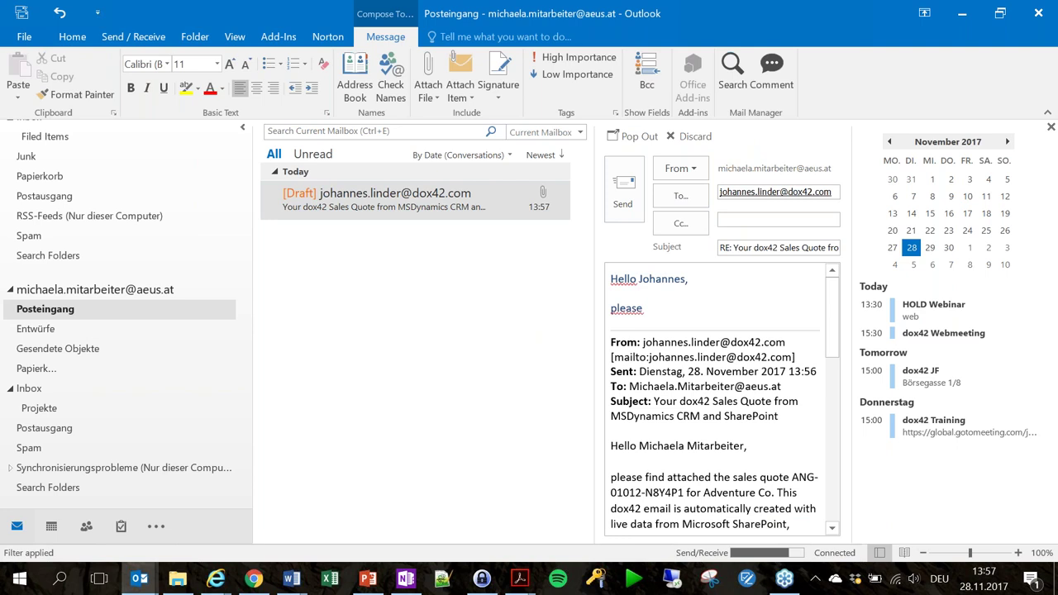
text(change the discount to )
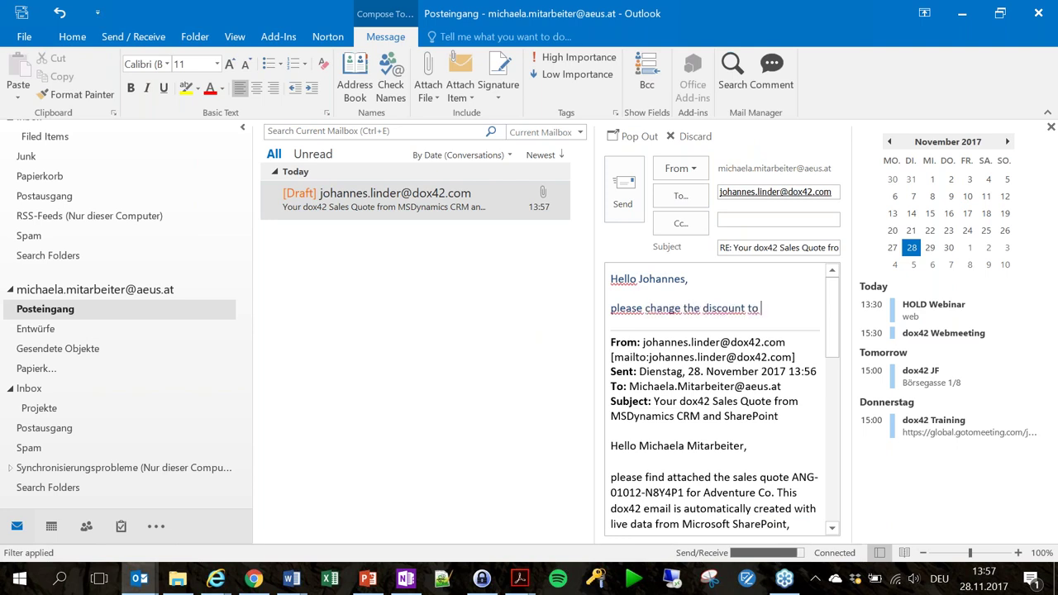
text(5%)
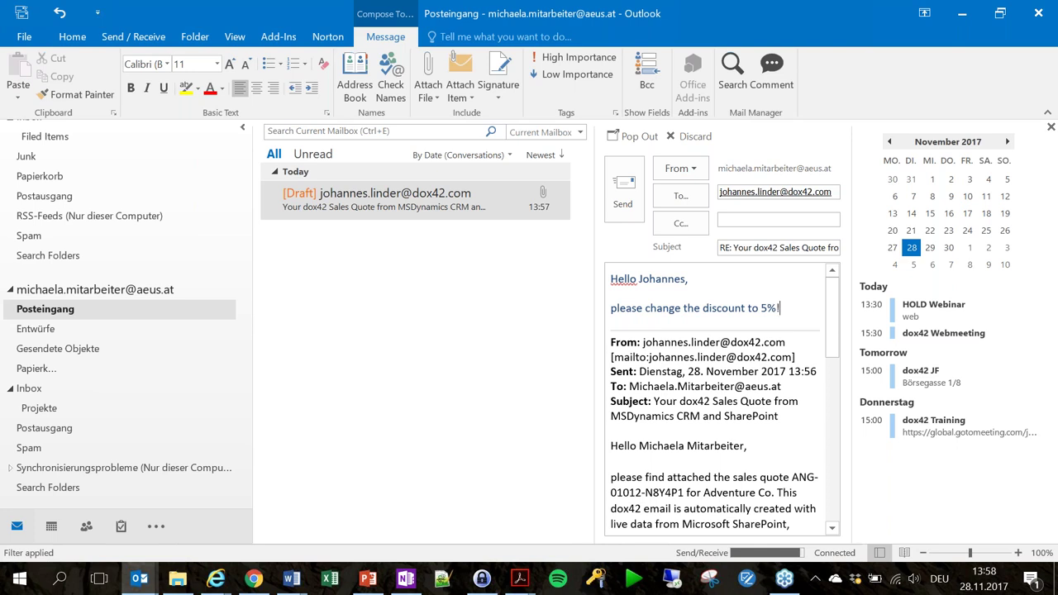
text(!)
key(Return)
text(Michaela)
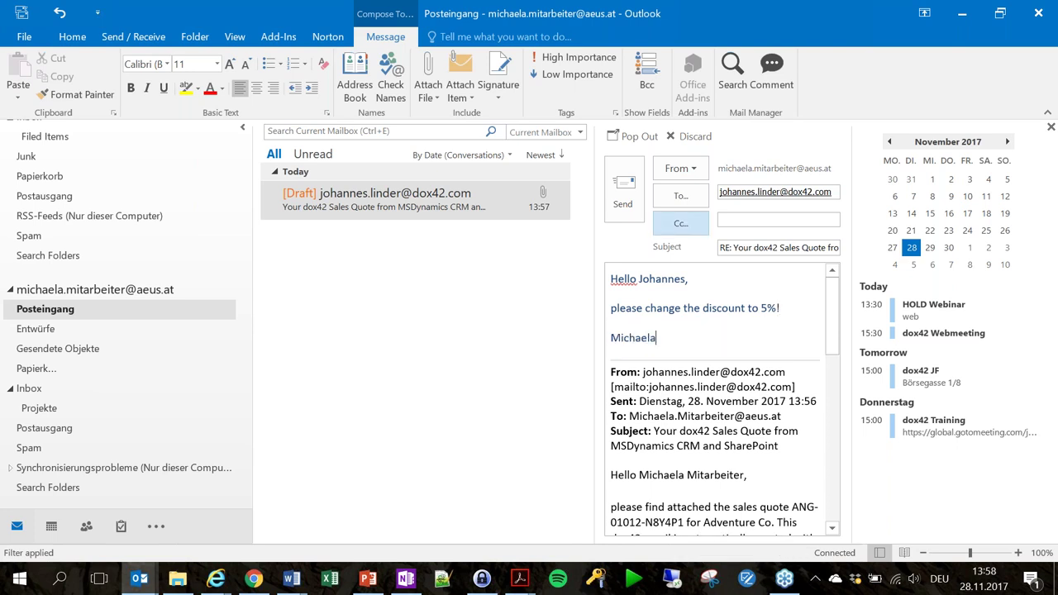
- Send the reply with Mail Manager's Send Only, without filing it
click(623, 190)
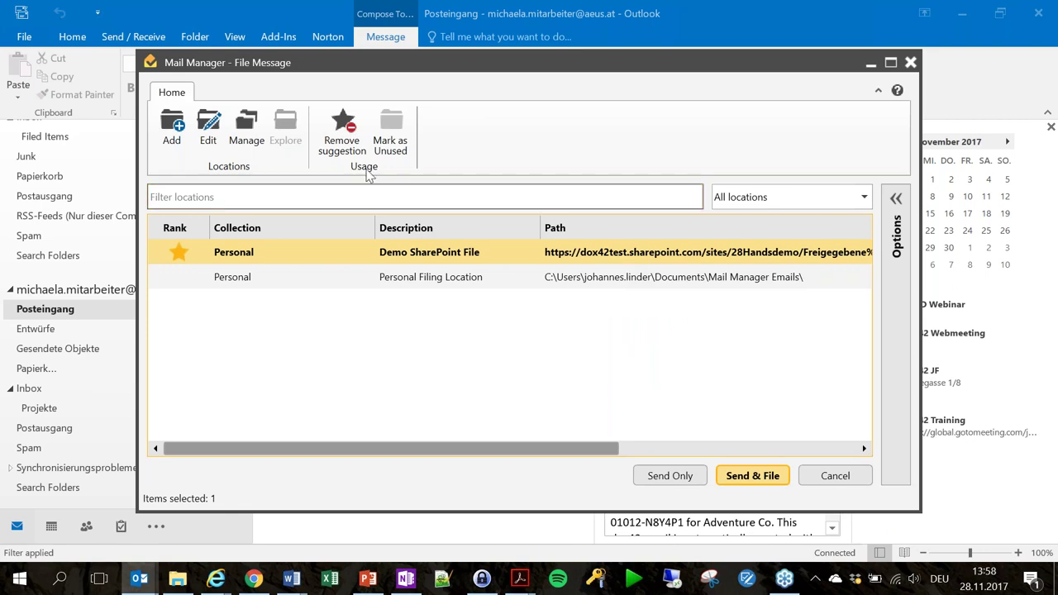
click(669, 476)
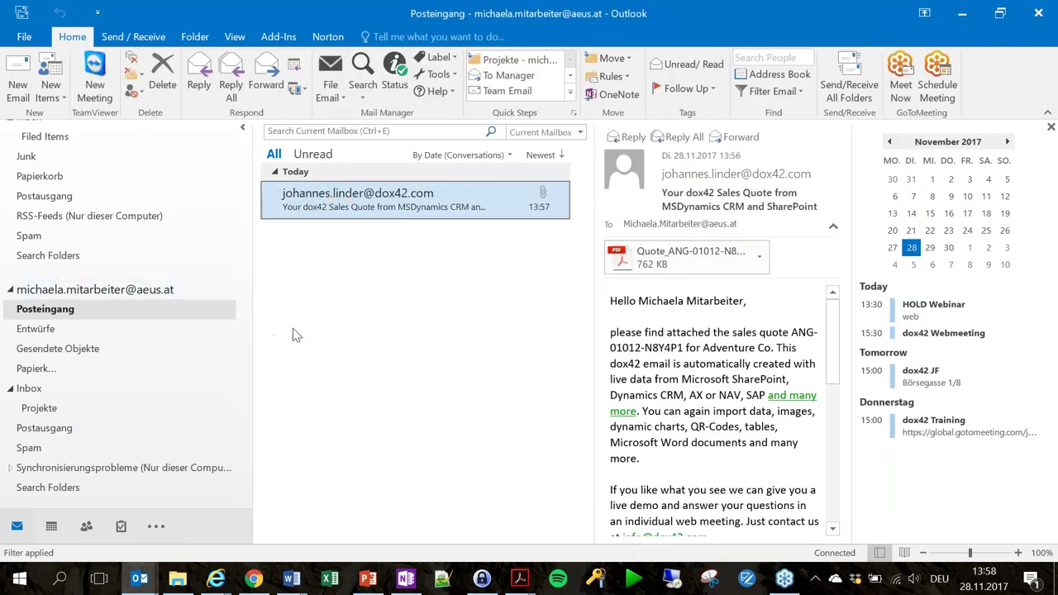
scroll(129, 170, up, 6)
- Check the sender account's Posteingang filtered to unread for the 5% request, then minimize Outlook
click(128, 159)
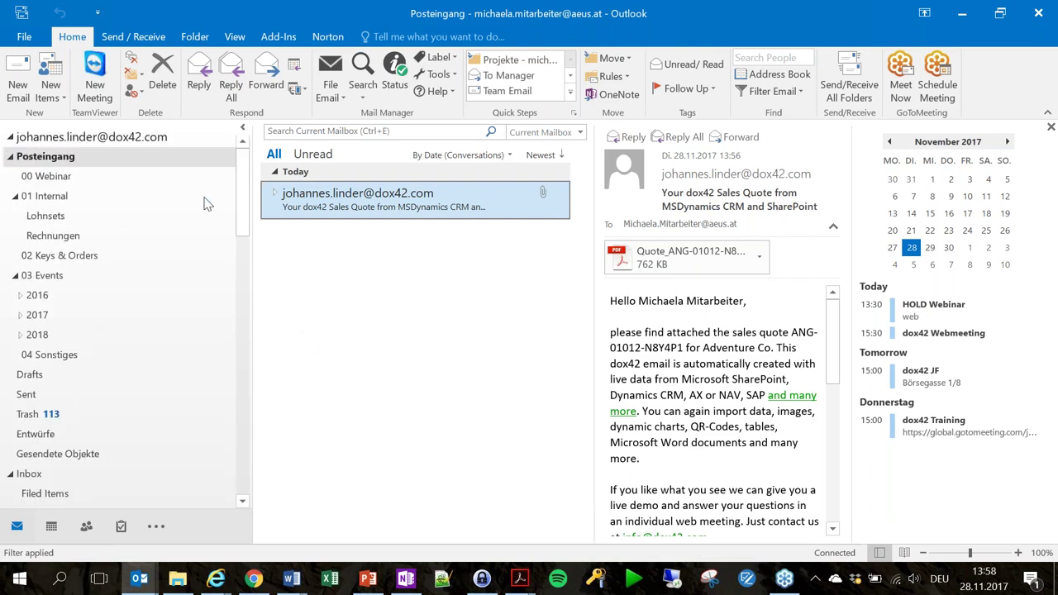
click(329, 156)
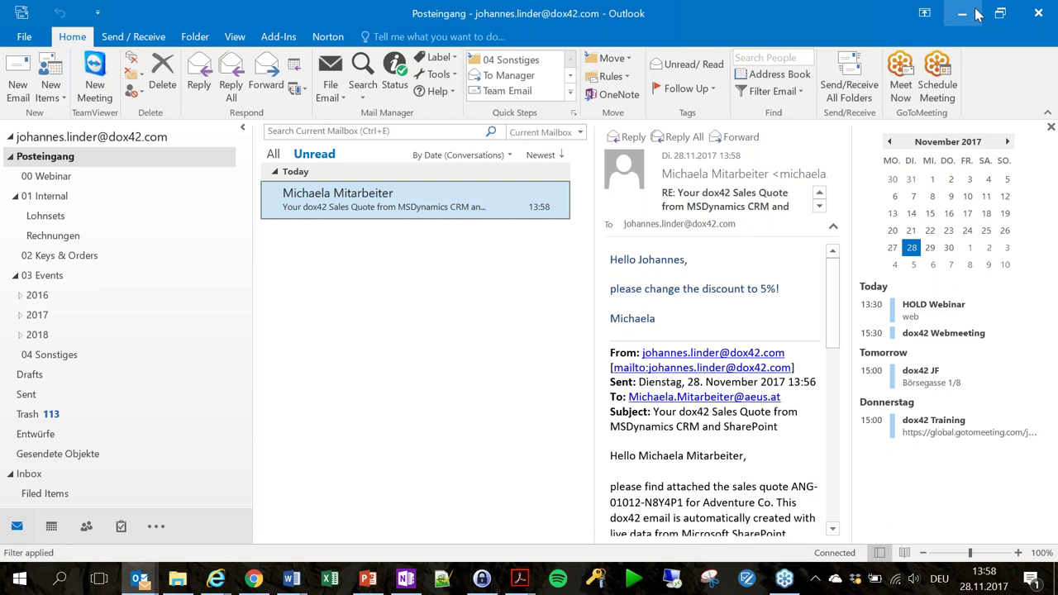
click(975, 14)
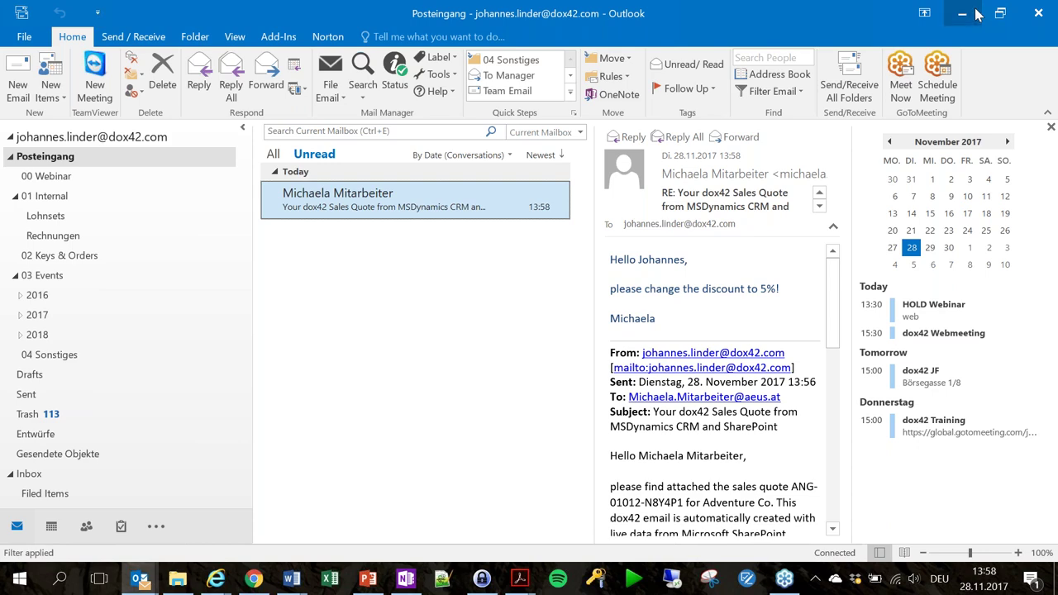
- Set the Solar Panels quote's Discount (%) to 5 and save it
key(ctrl+Tab)
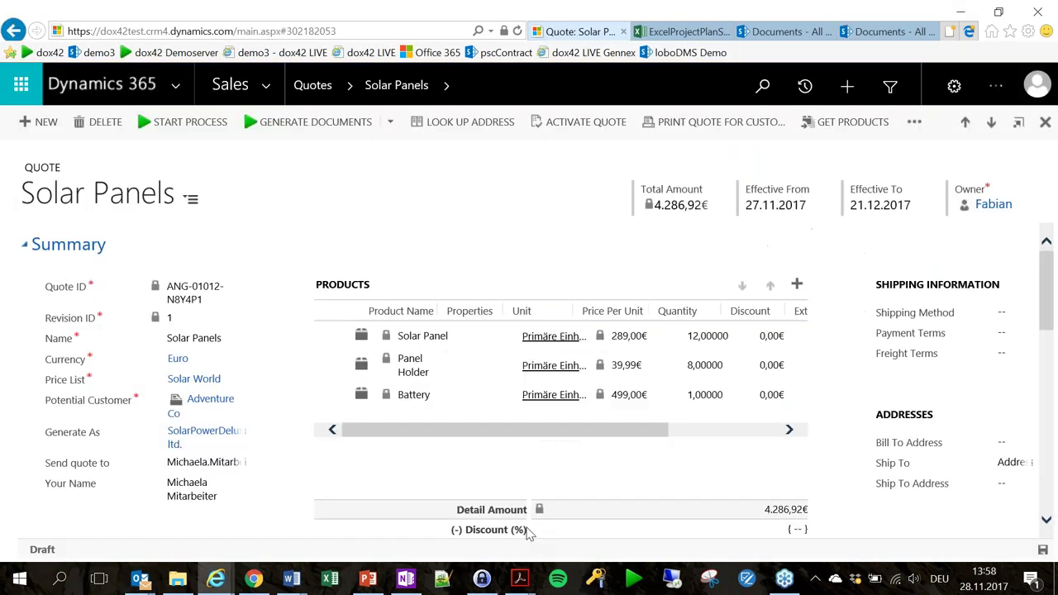
scroll(838, 437, down, 4)
click(793, 340)
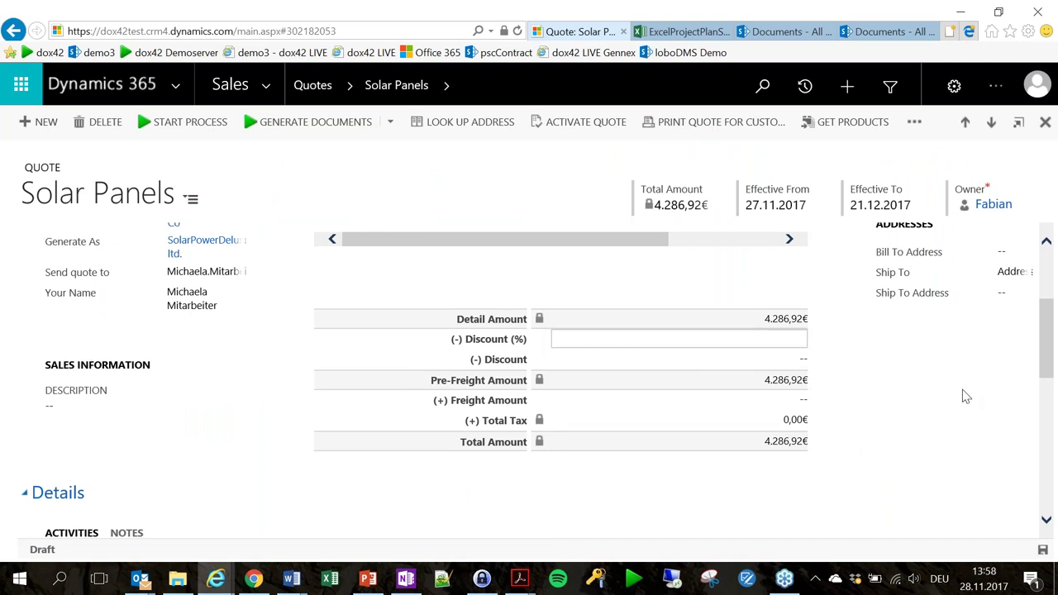
text(5)
key(Return)
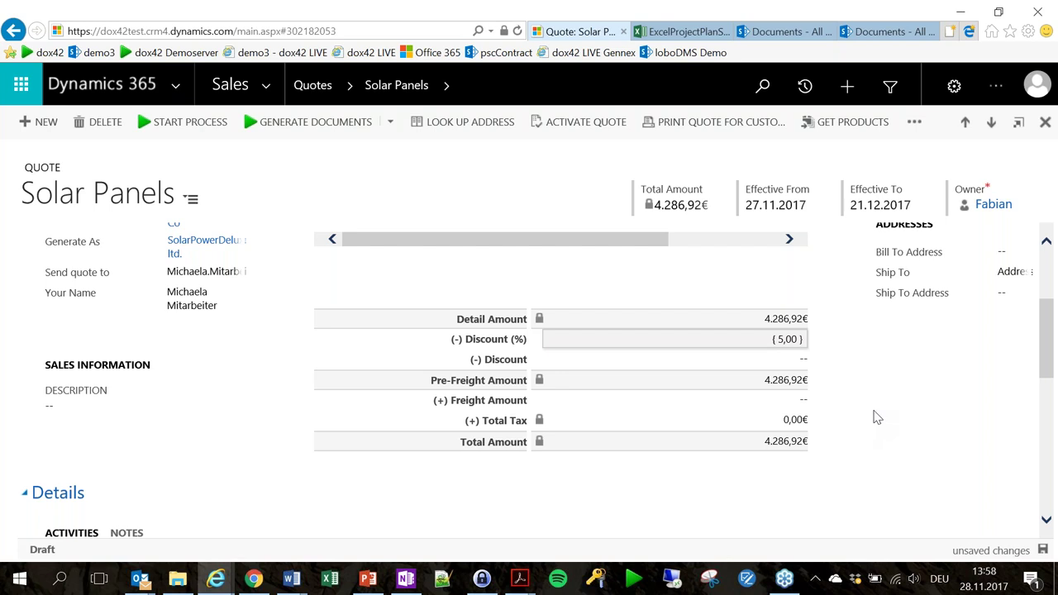
click(1042, 549)
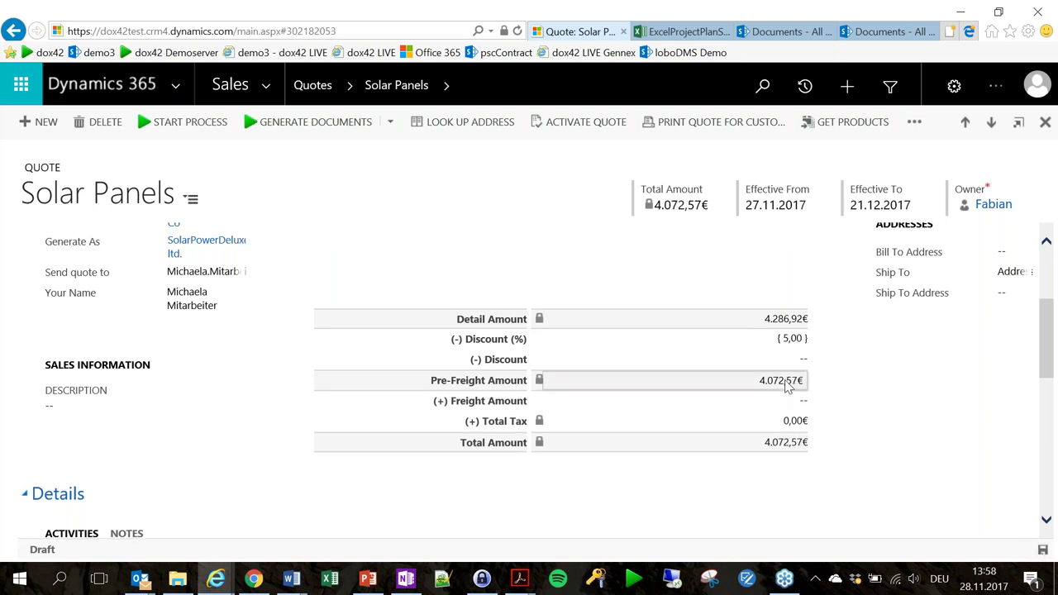
- Open and close the Generate Documents dropdown on the saved quote
click(390, 126)
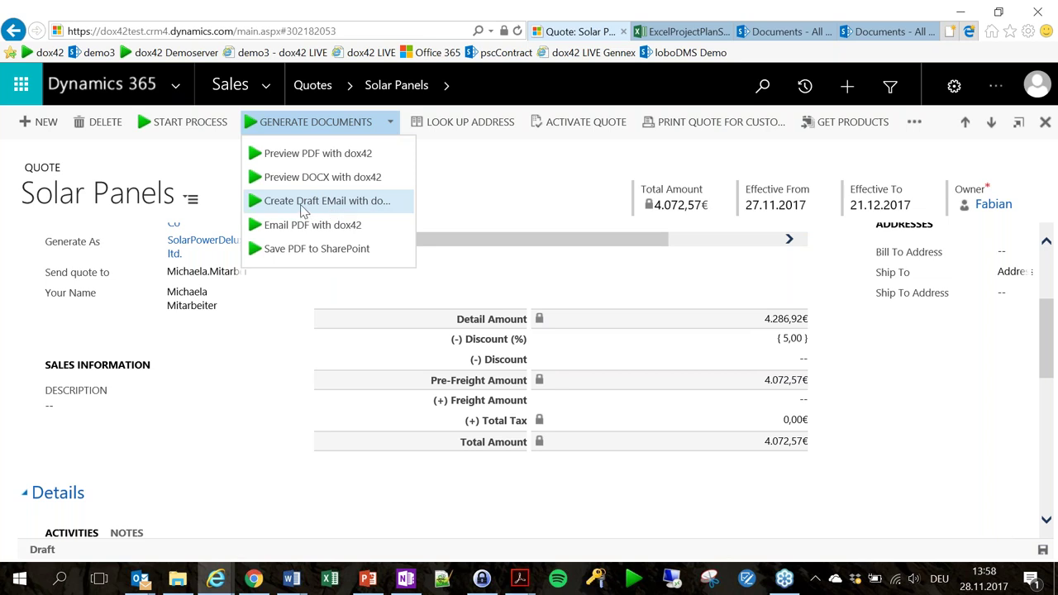
click(520, 184)
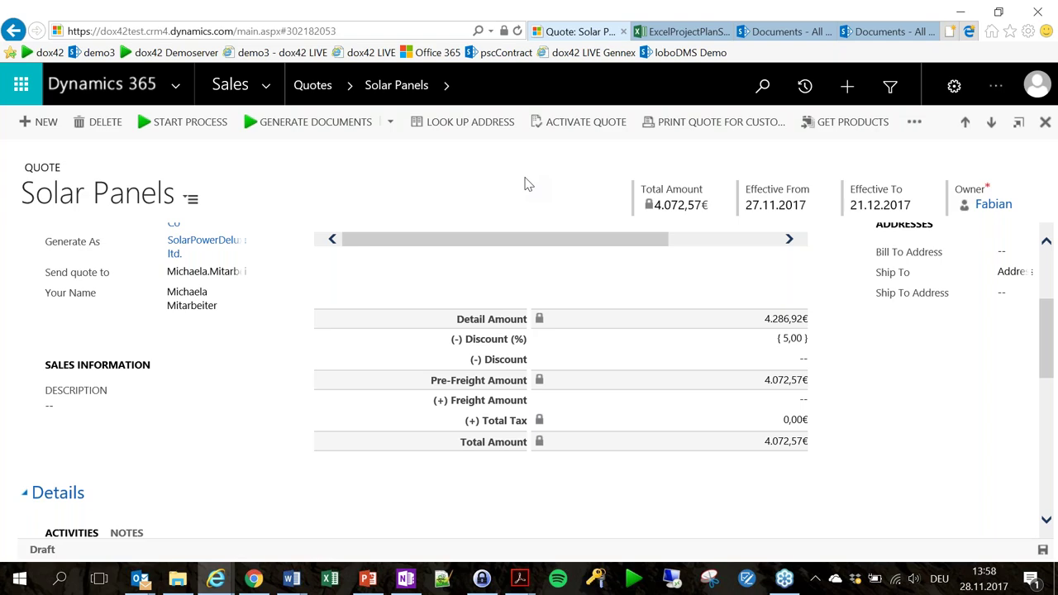
scroll(449, 338, up, 3)
scroll(532, 384, down, 2)
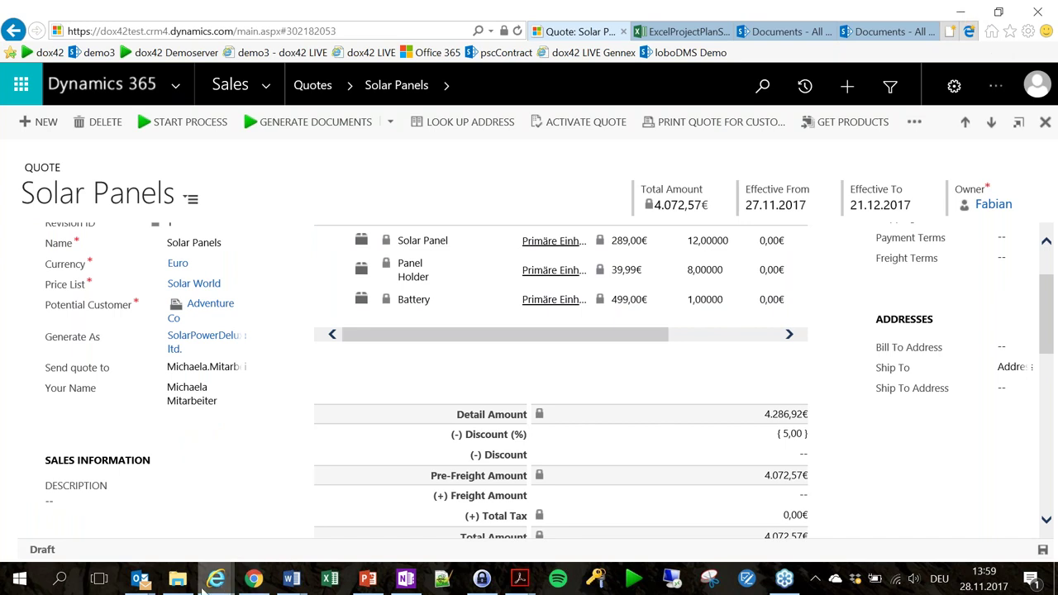
- Show the SalesQuoteCRM_SPOnline folder and highlight Sales_Quote.docx and Mail_Body.docx
click(178, 579)
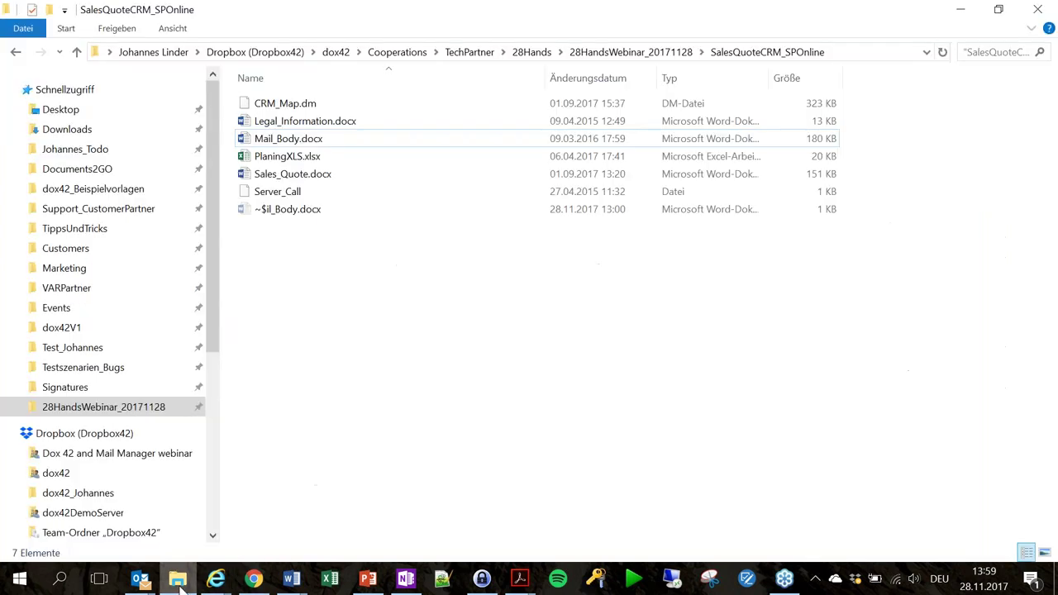
click(329, 176)
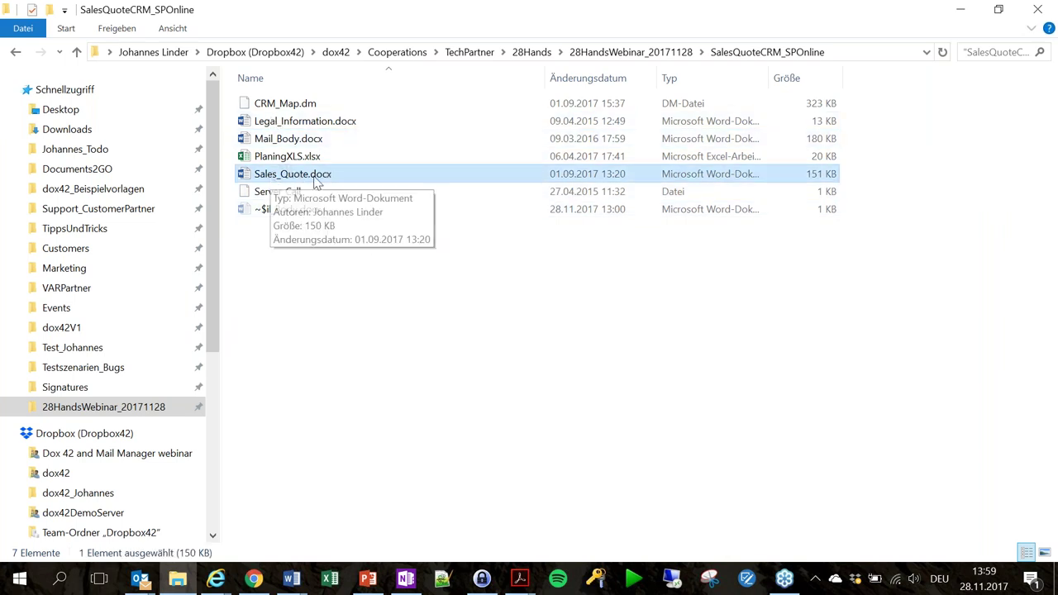
click(318, 139)
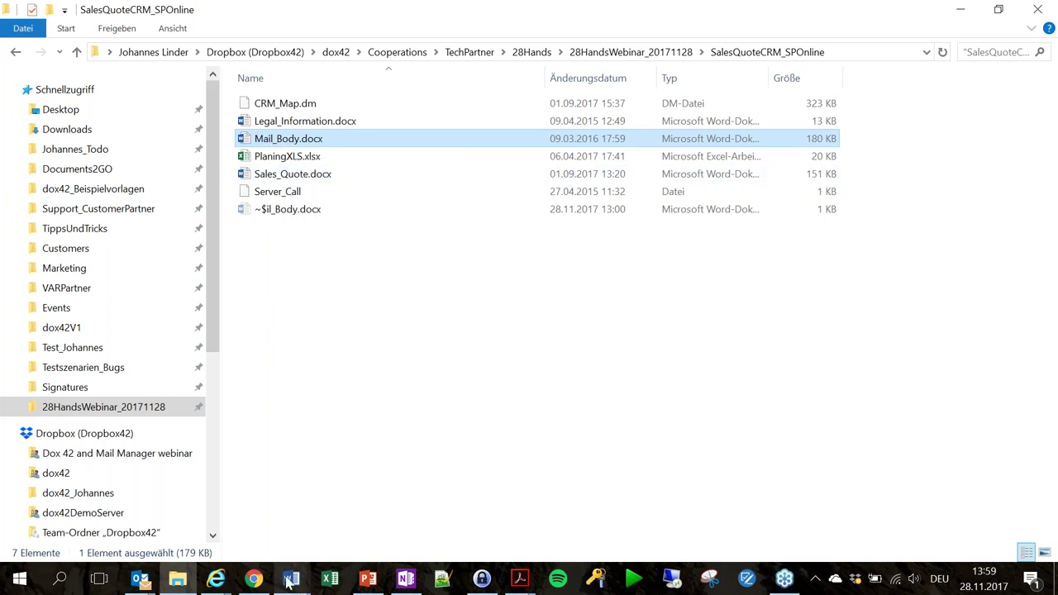
- Switch to Mail_Body.docx in Word and select its QuoteNumber data field
mouse_move(290, 581)
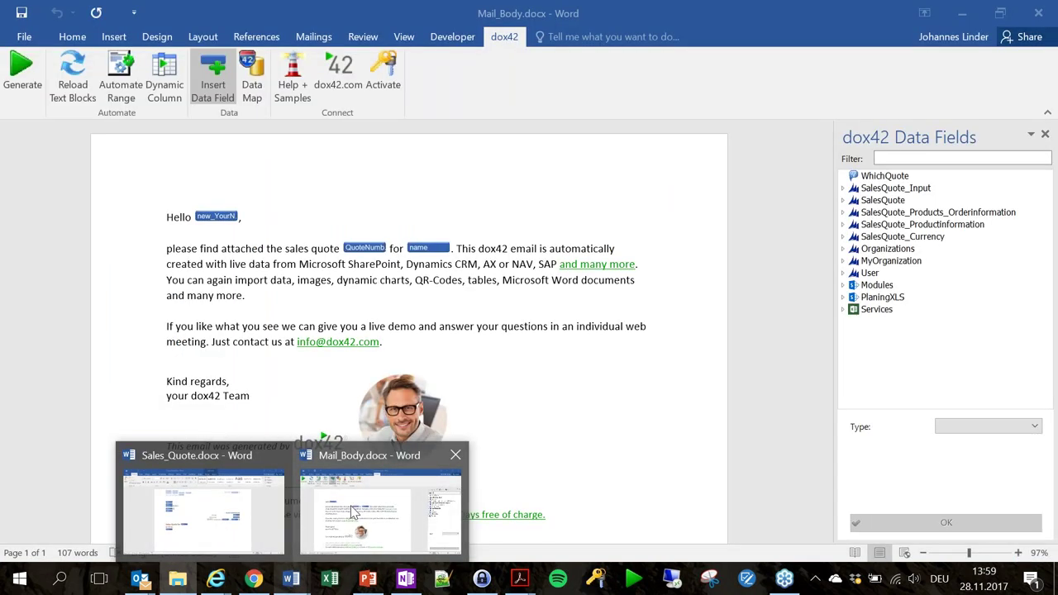
click(352, 512)
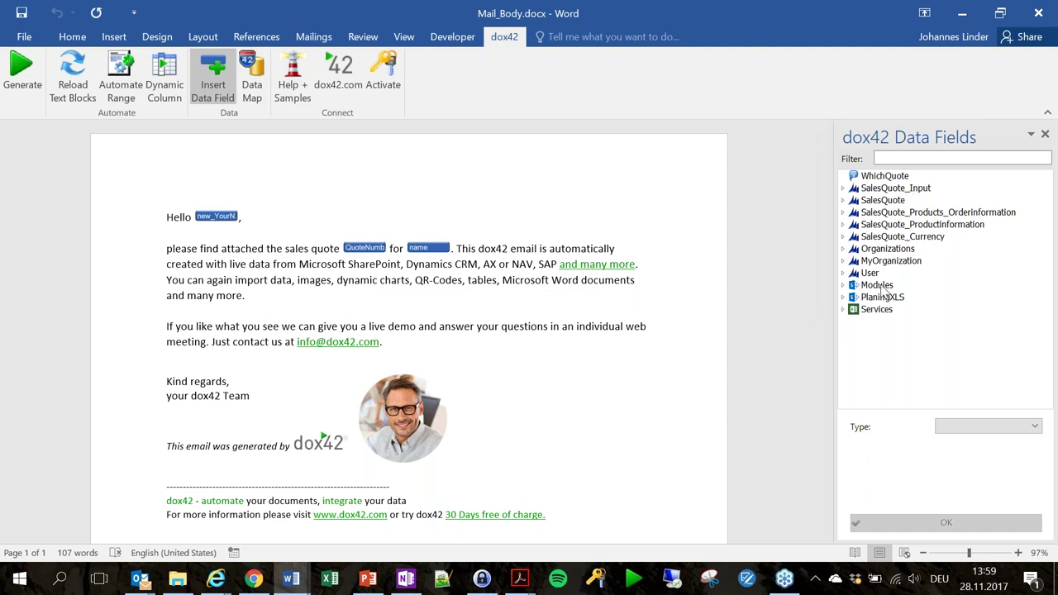
click(364, 247)
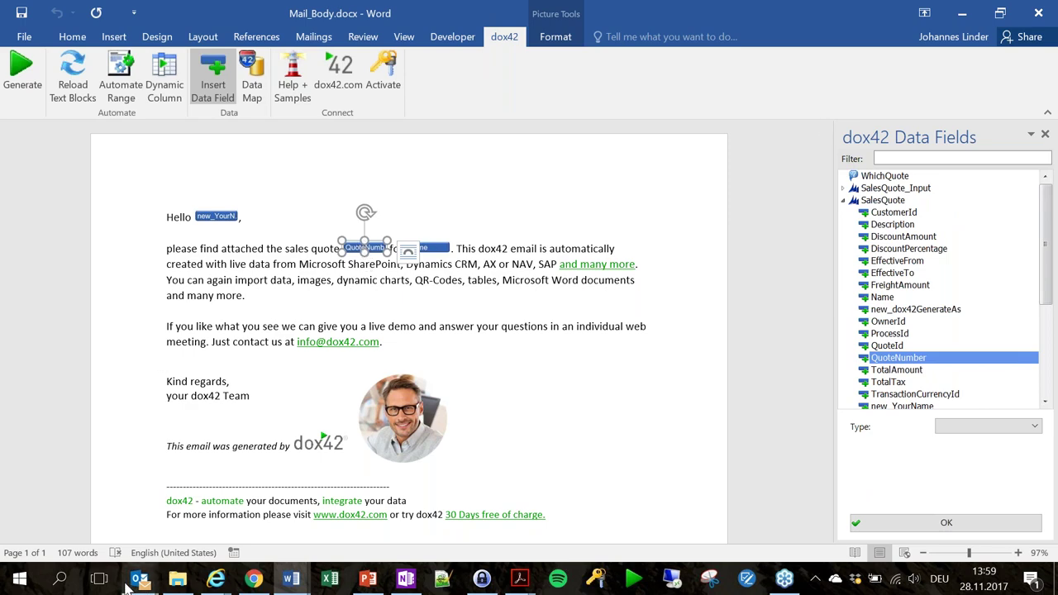
mouse_move(139, 579)
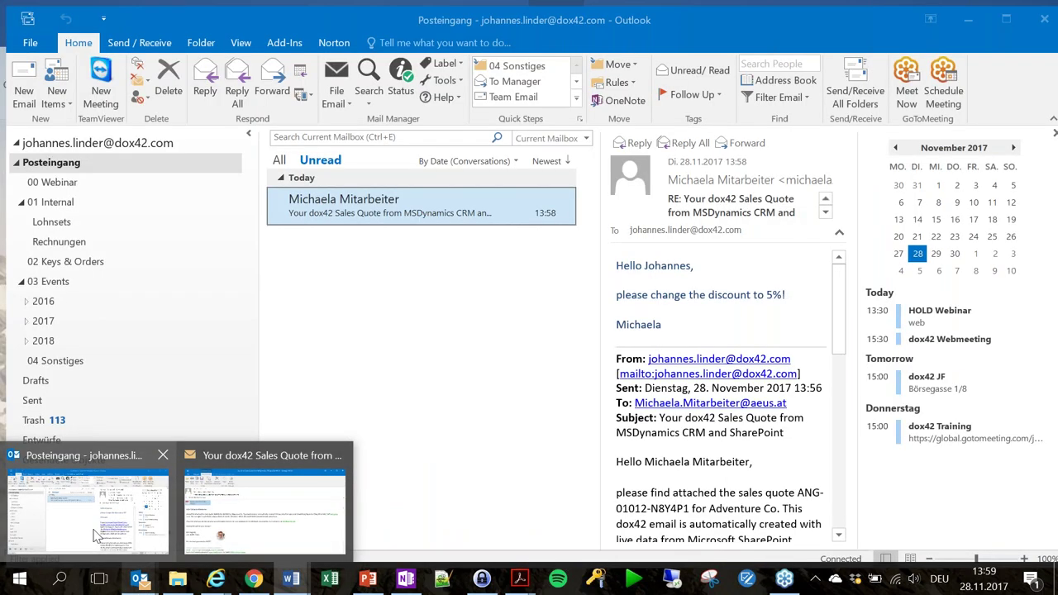
- Open the sales quote e-mail from the recipient's Posteingang in Outlook, then minimize it
click(95, 535)
scroll(181, 339, down, 5)
click(82, 151)
double_click(447, 203)
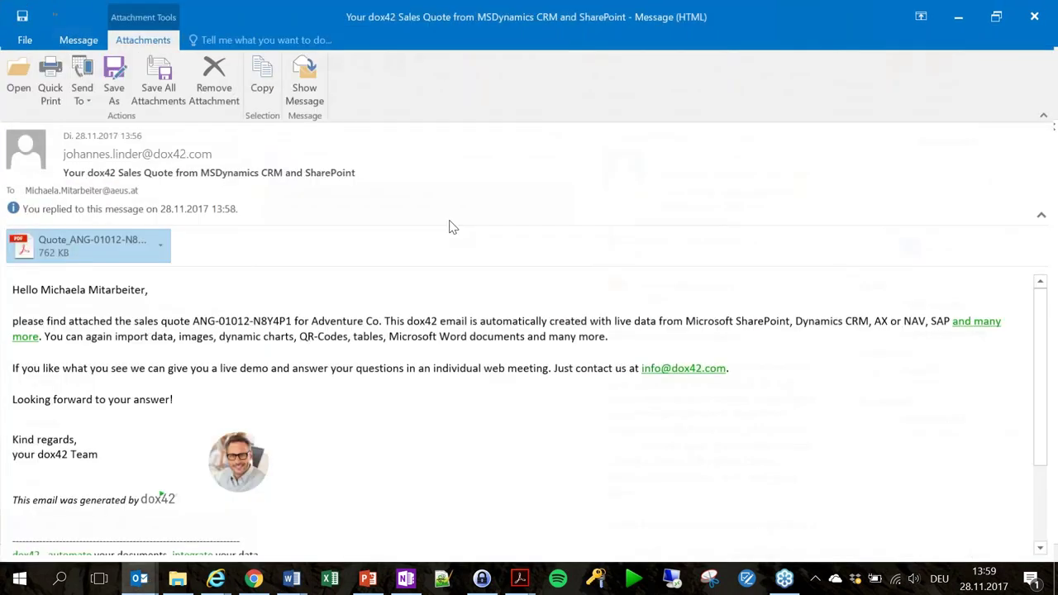
click(961, 20)
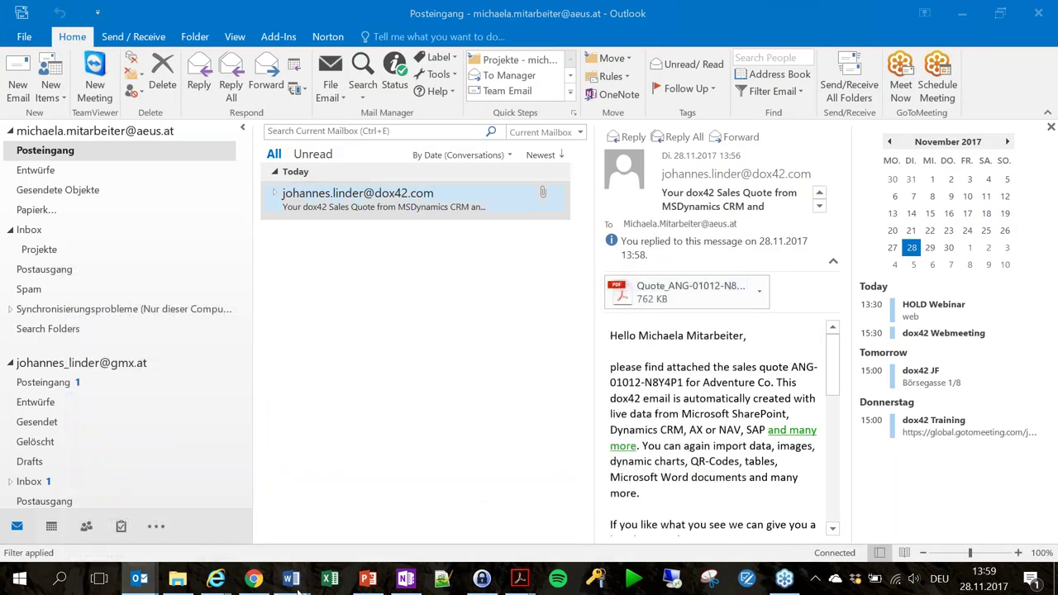
- Return to Mail_Body.docx and place the cursor after the first paragraph
mouse_move(291, 579)
click(379, 502)
click(483, 279)
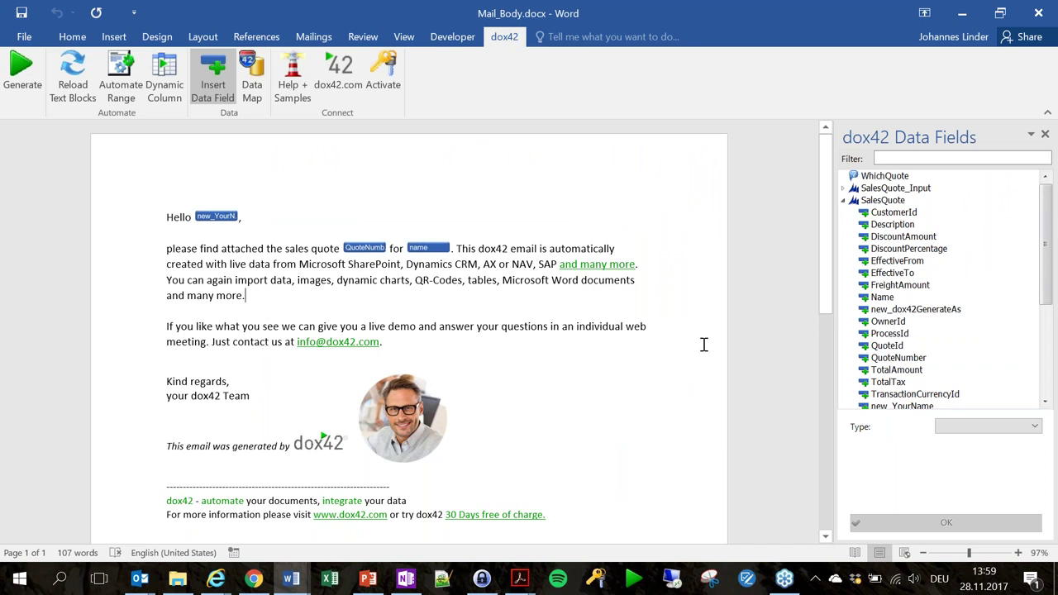
- Add an 'Effective from:' line followed by the EffectiveFrom data field
key(Return)
key(Return)
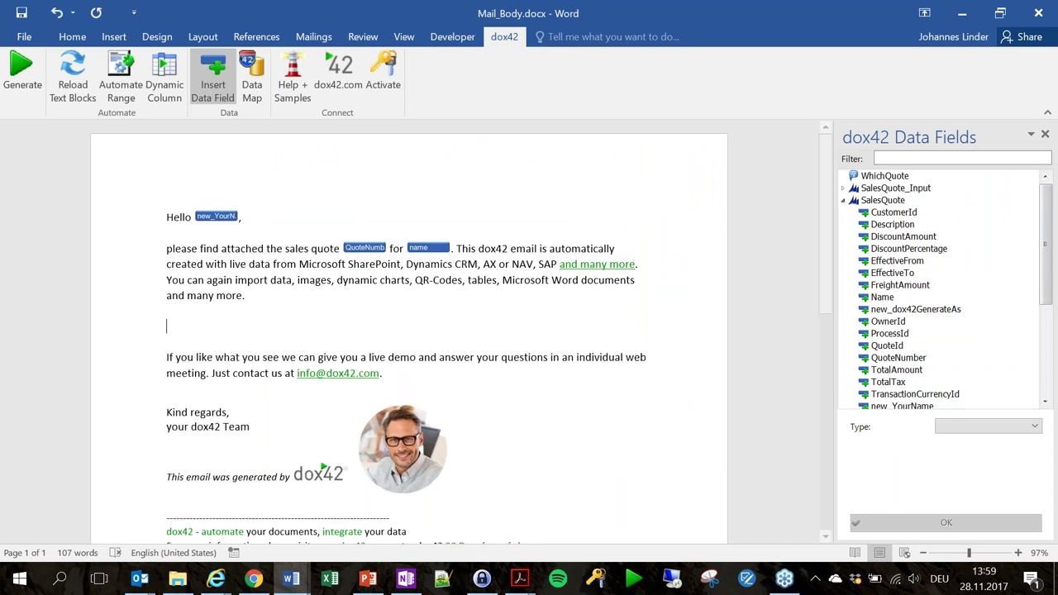
text(Effective from:)
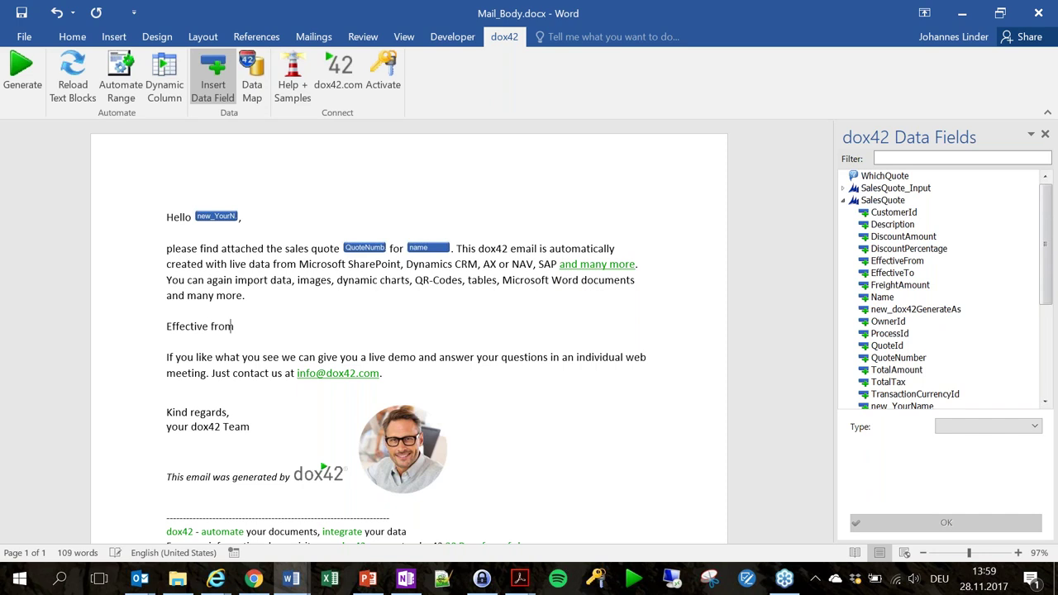
double_click(917, 262)
- Format the EffectiveFrom field as Datetime with en-US culture
click(988, 425)
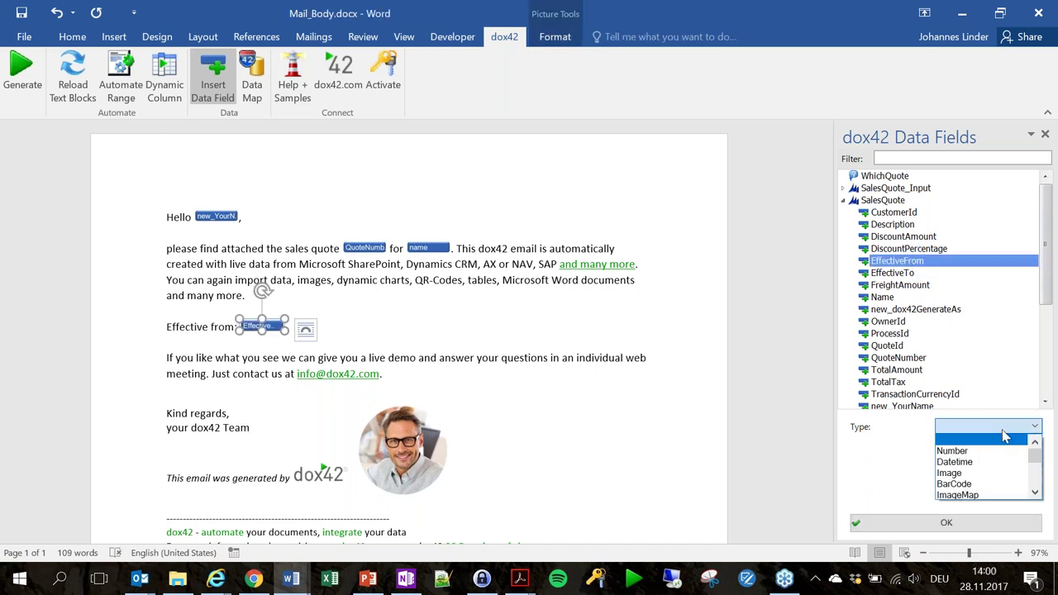
click(974, 460)
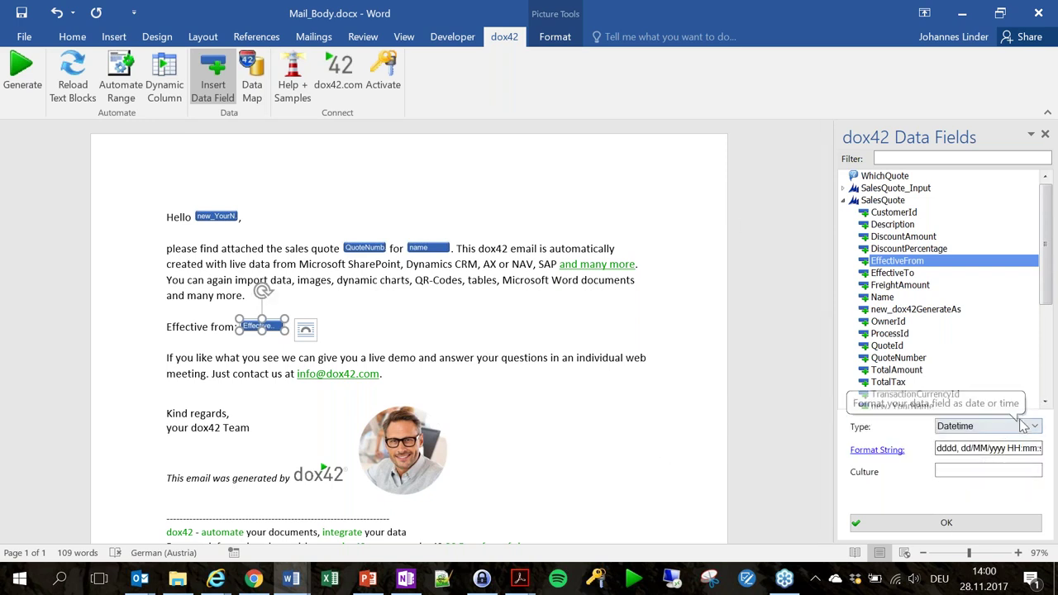
click(954, 471)
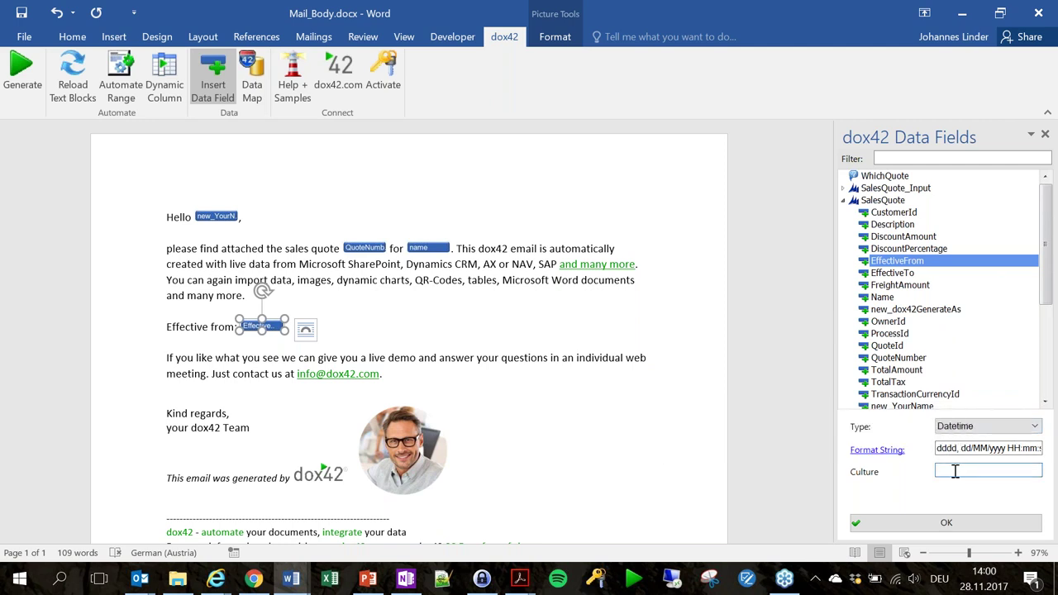
text(en-US)
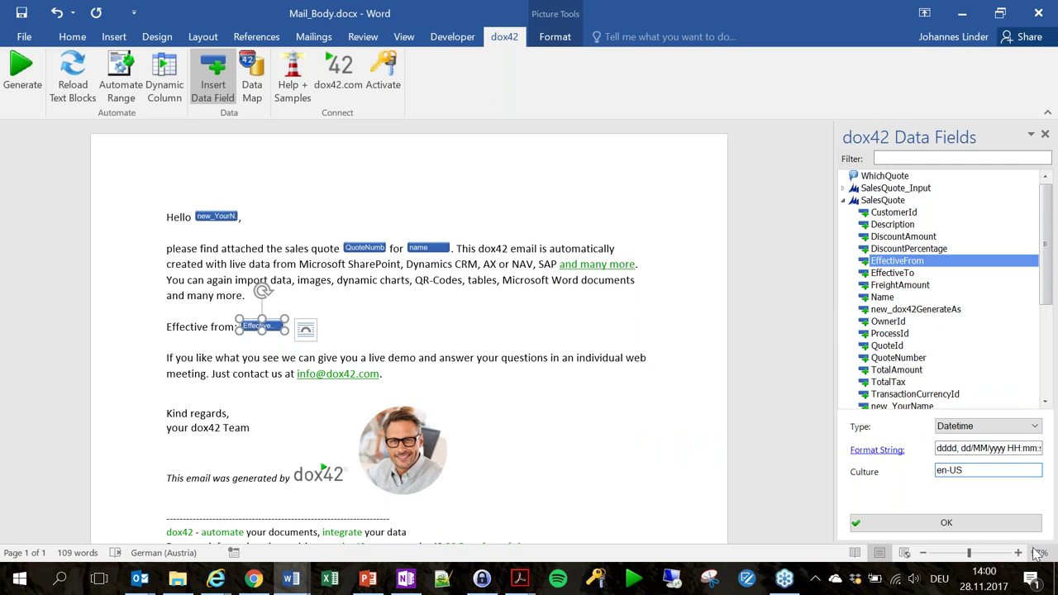
click(946, 522)
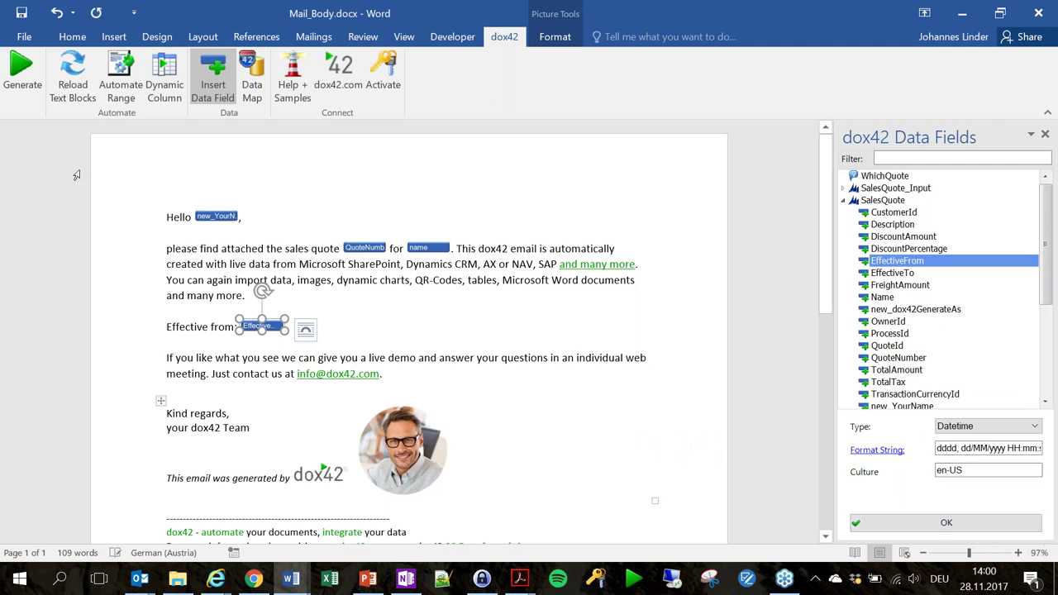
- Save the template, generate the e-mail body for the Solar Panels quote, and review Document2
click(23, 83)
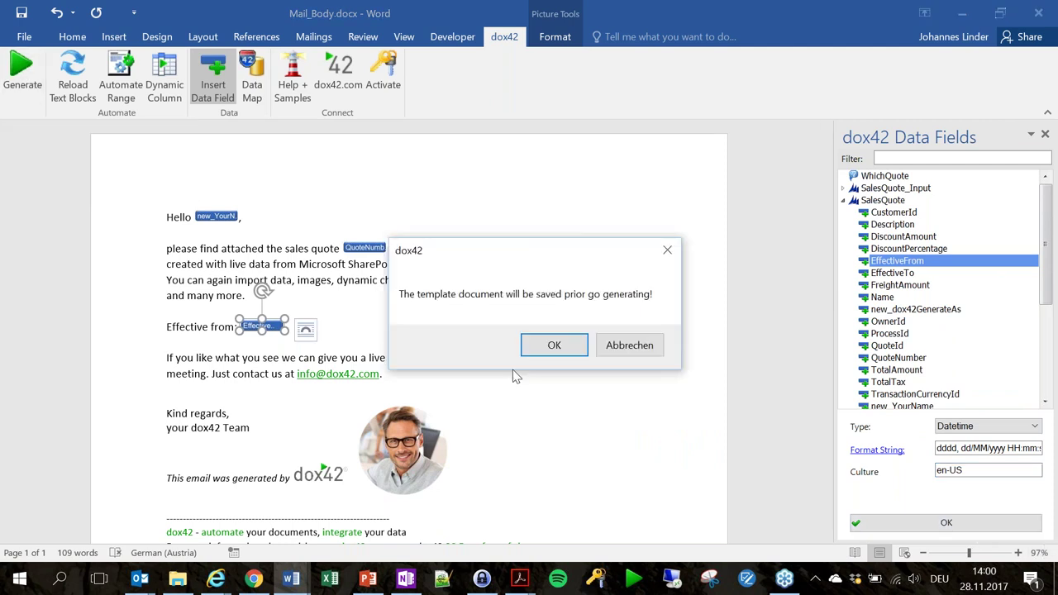
click(550, 349)
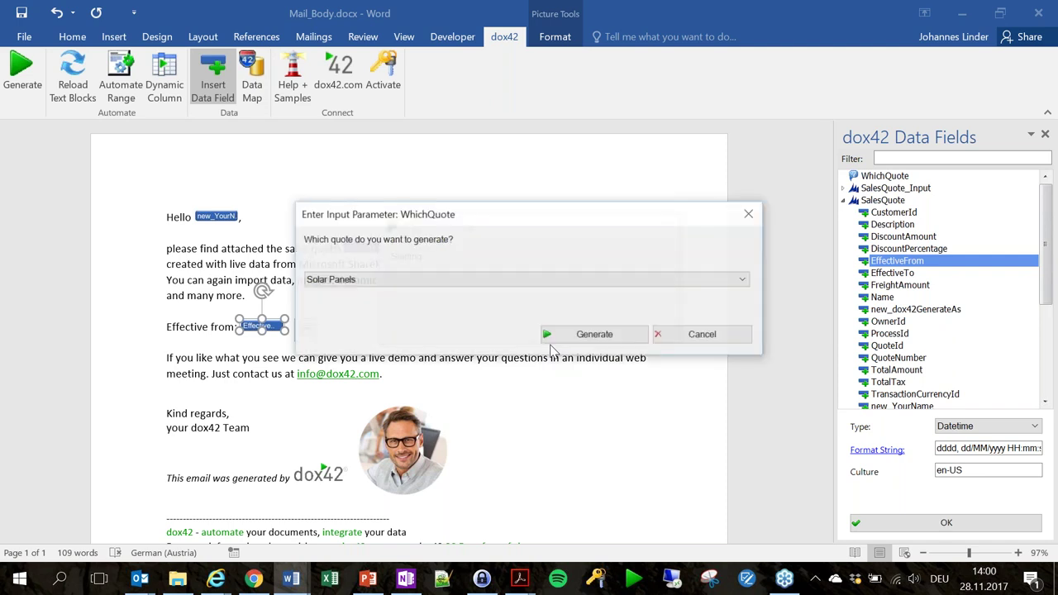
click(613, 339)
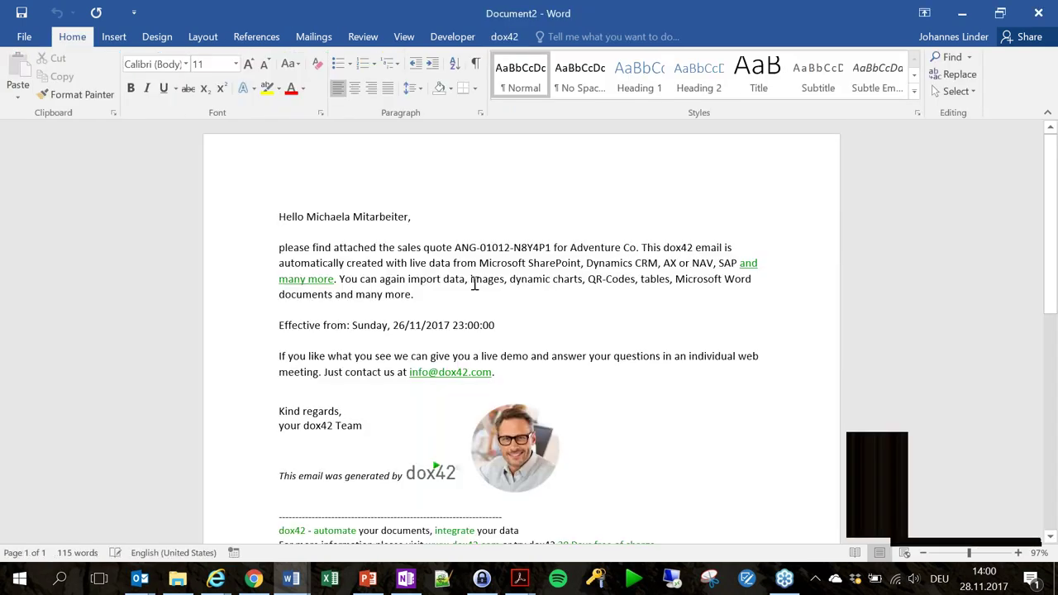
scroll(419, 266, down, 3)
scroll(448, 235, up, 3)
scroll(760, 156, down, 2)
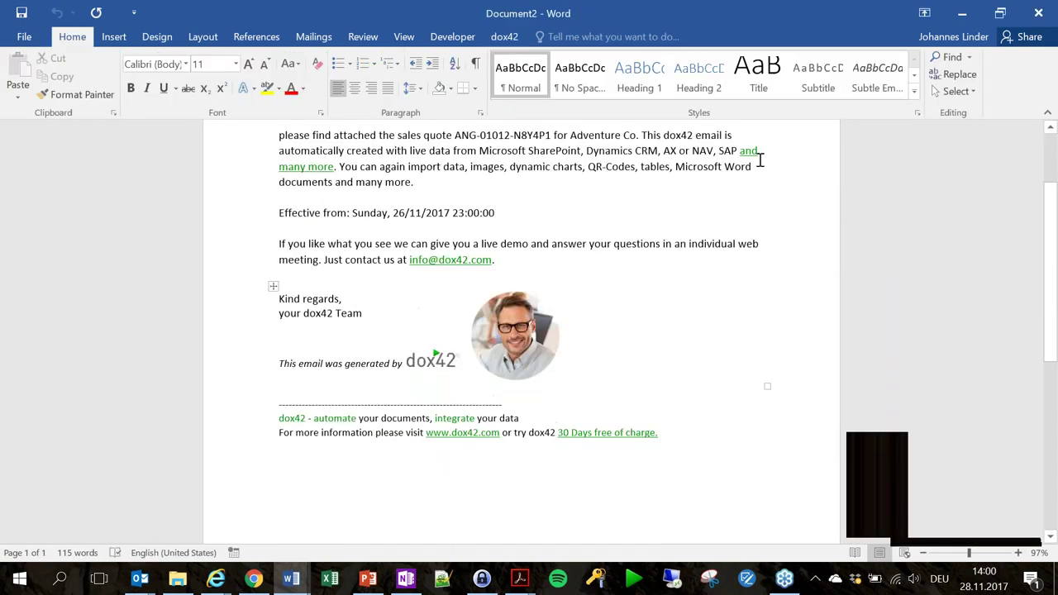
scroll(637, 207, up, 2)
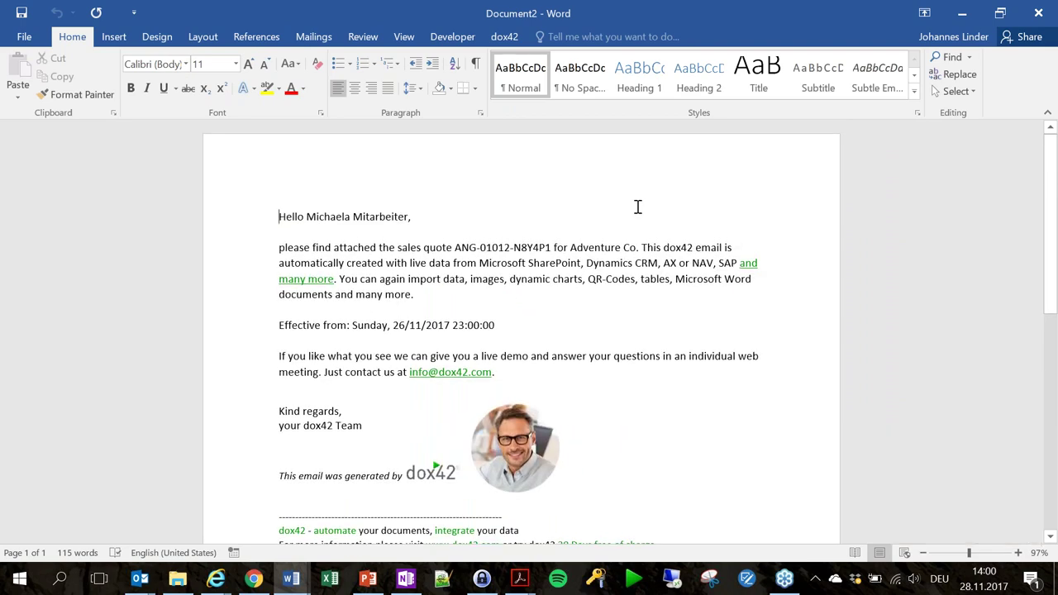
- Minimize Document2 and the Mail_Body template, then switch to Sales_Quote.docx in Word
click(961, 13)
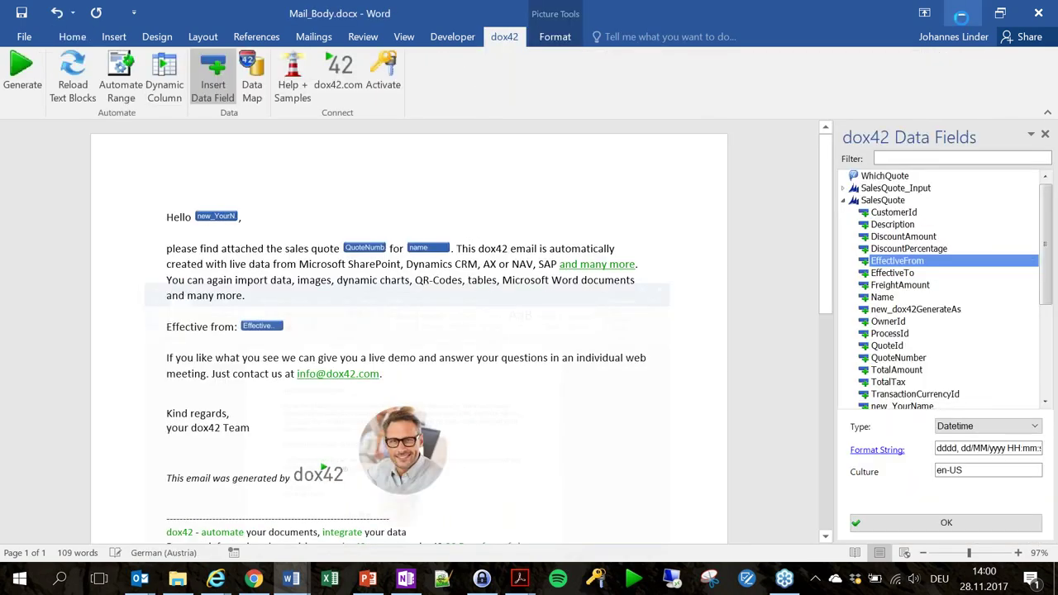
click(962, 13)
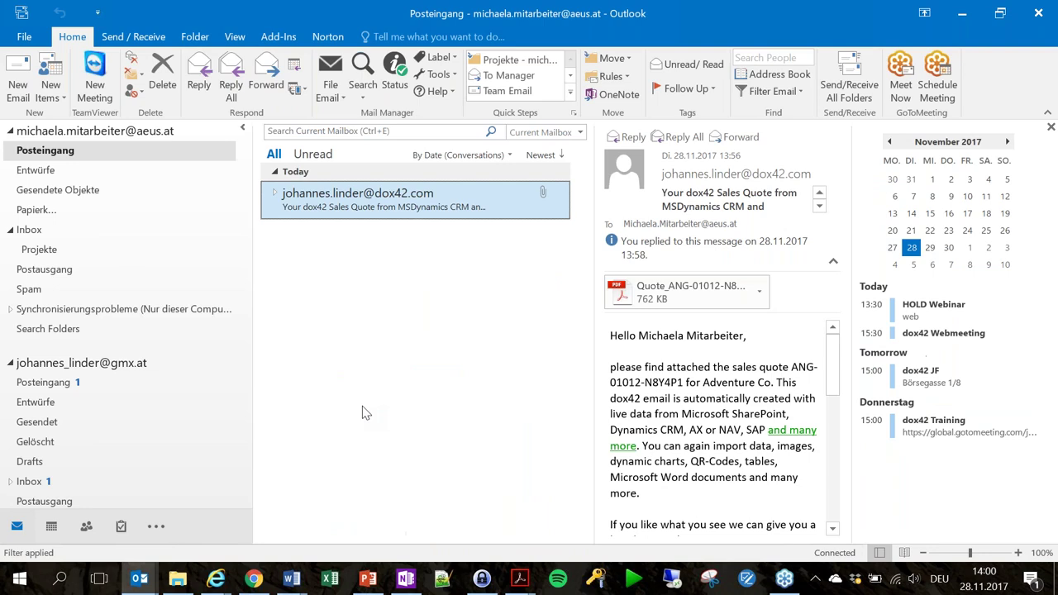
click(178, 578)
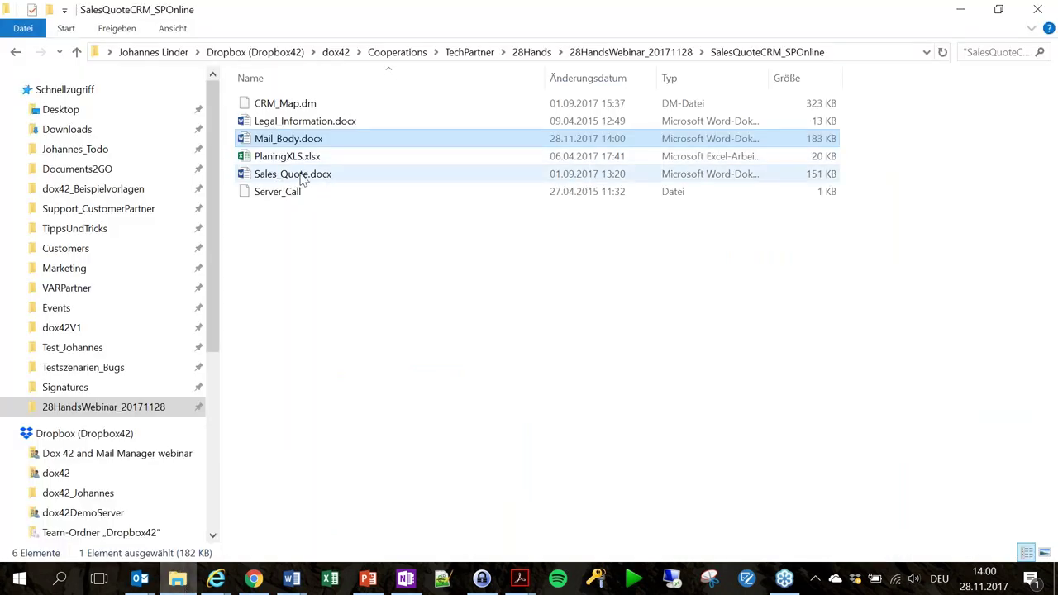
click(292, 573)
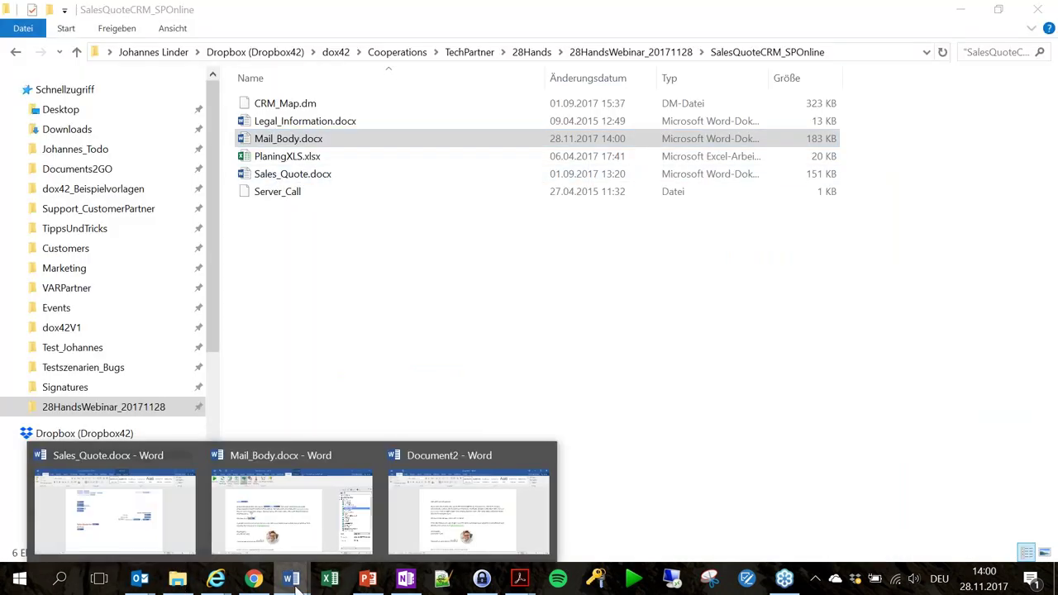
mouse_move(290, 516)
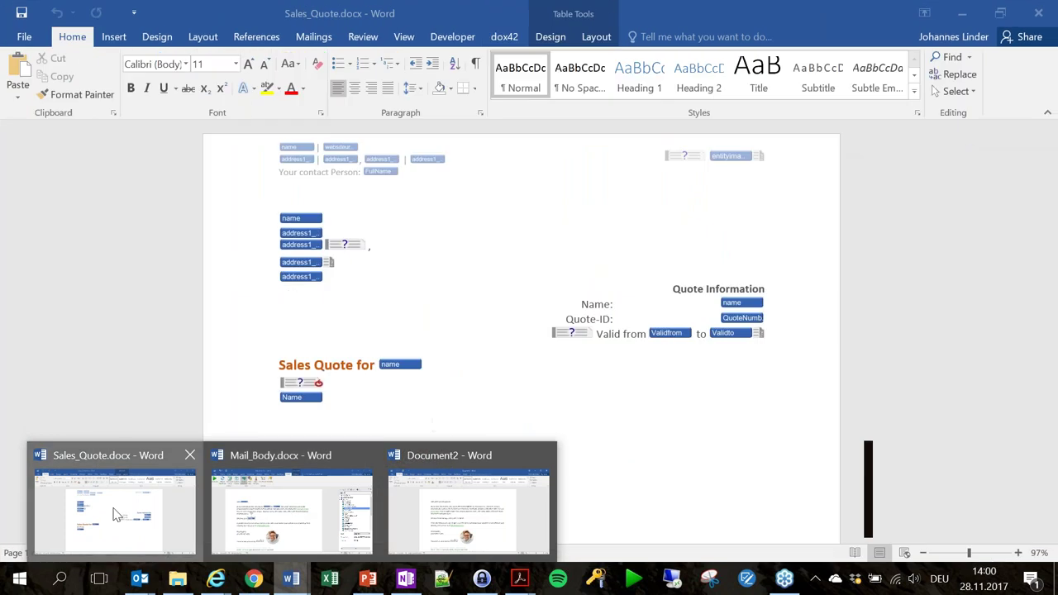
click(114, 510)
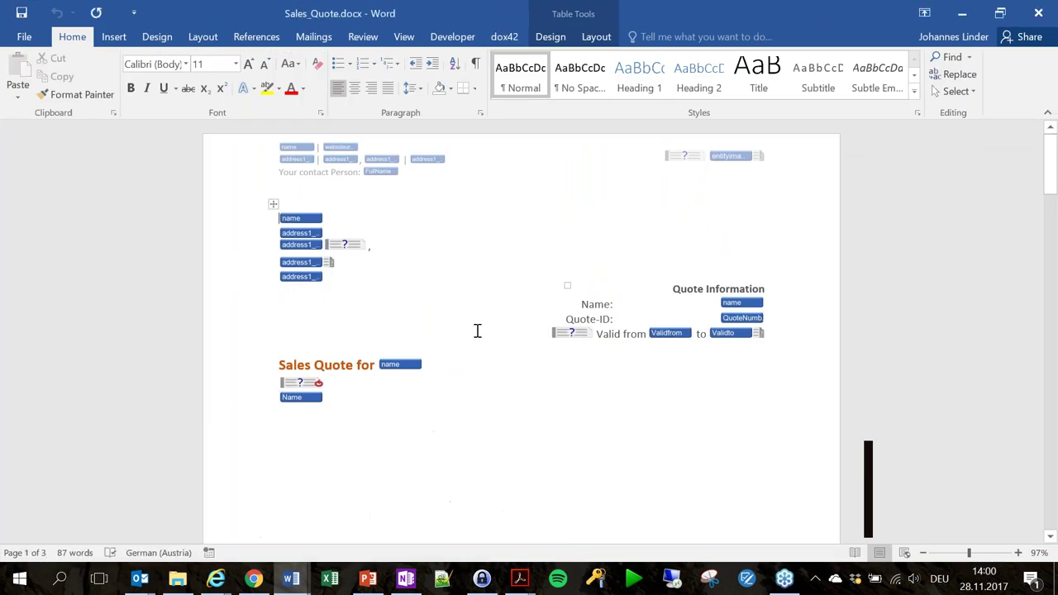
scroll(380, 281, down, 5)
scroll(650, 290, up, 5)
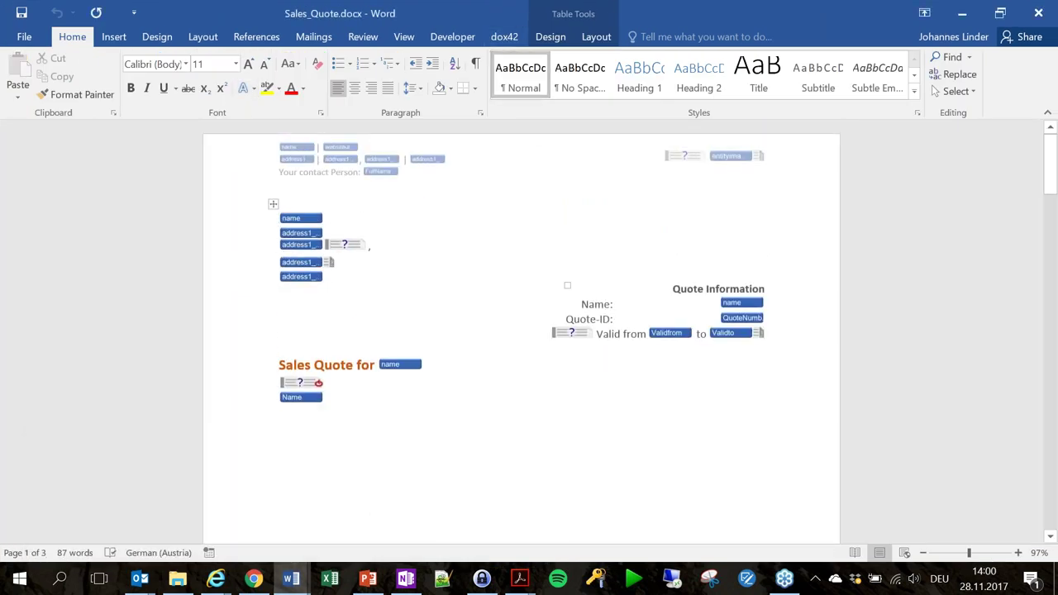
- Open dox42 Insert Data Field and select the organisation name field after 'Sales Quote for'
click(504, 36)
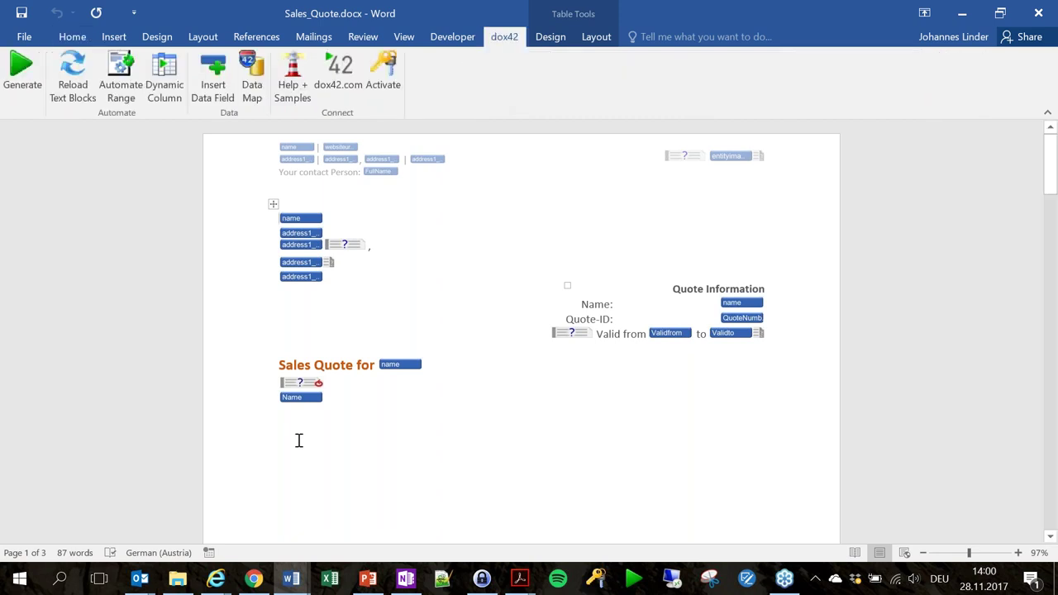
click(213, 78)
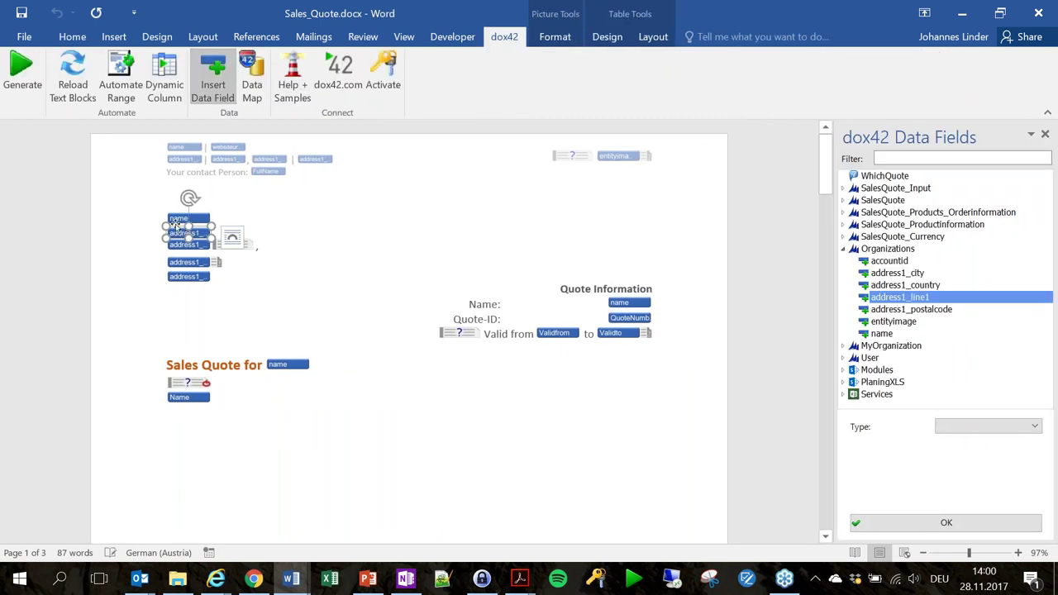
click(285, 361)
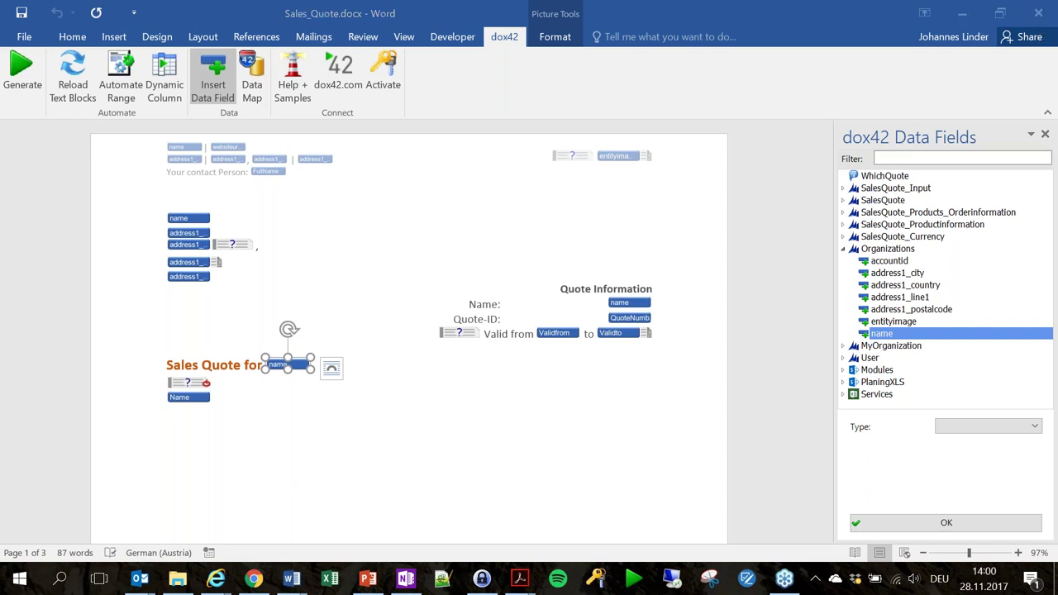
- Generate the filled-in Solar Panels sales quote for Adventure Co from the template with dox42
click(22, 73)
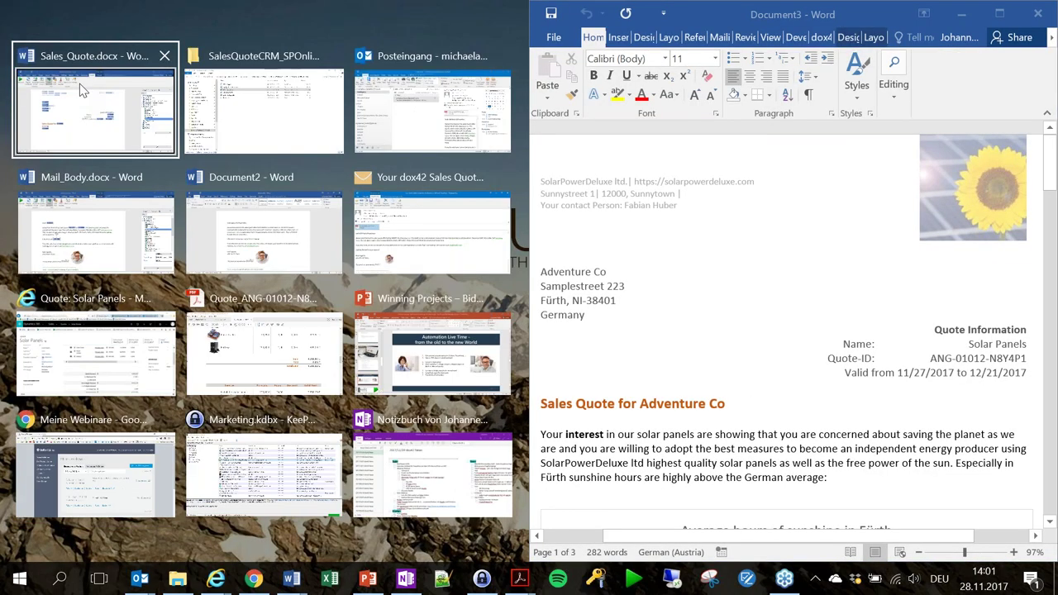
- Place the Sales_Quote template beside Document3 and compare them with View Side by Side
click(83, 91)
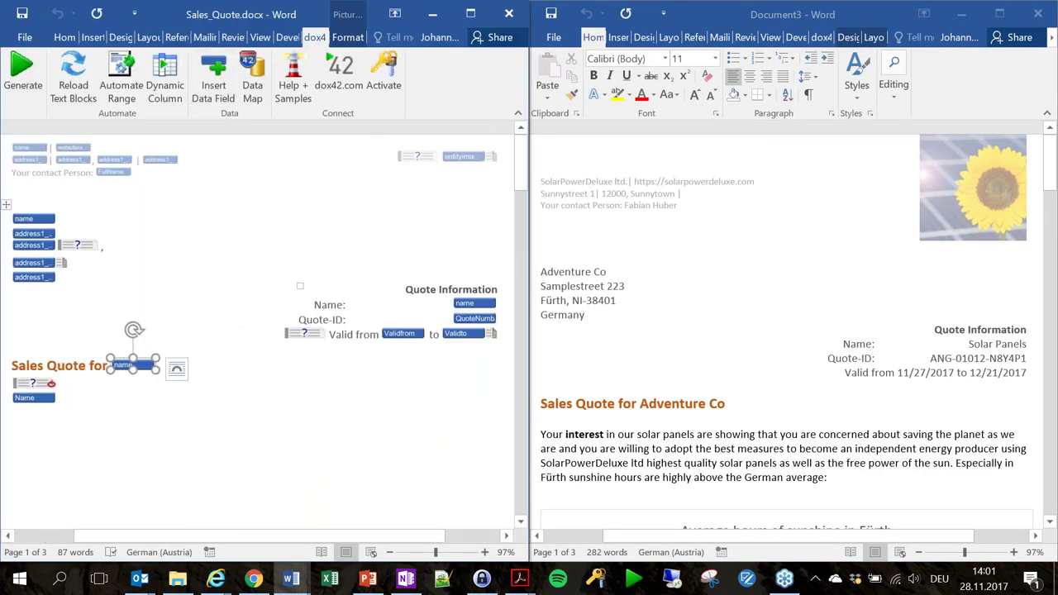
click(261, 38)
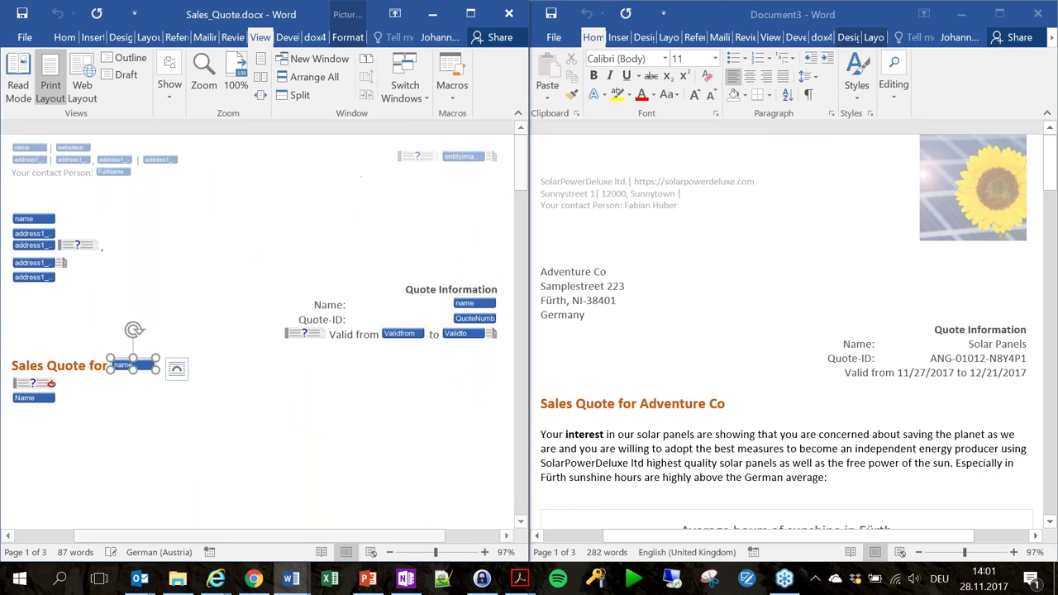
click(366, 58)
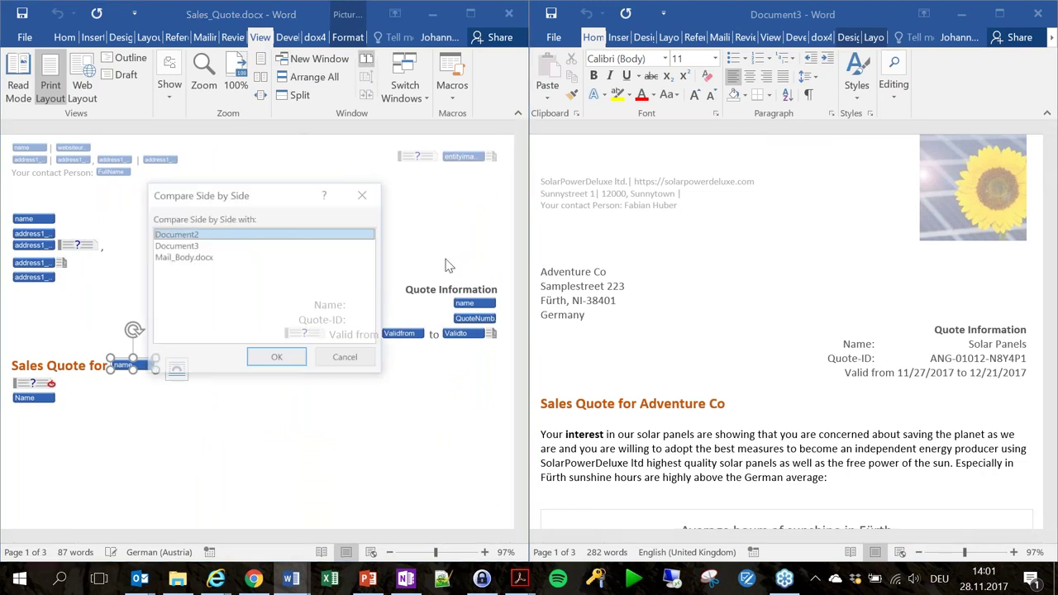
click(210, 258)
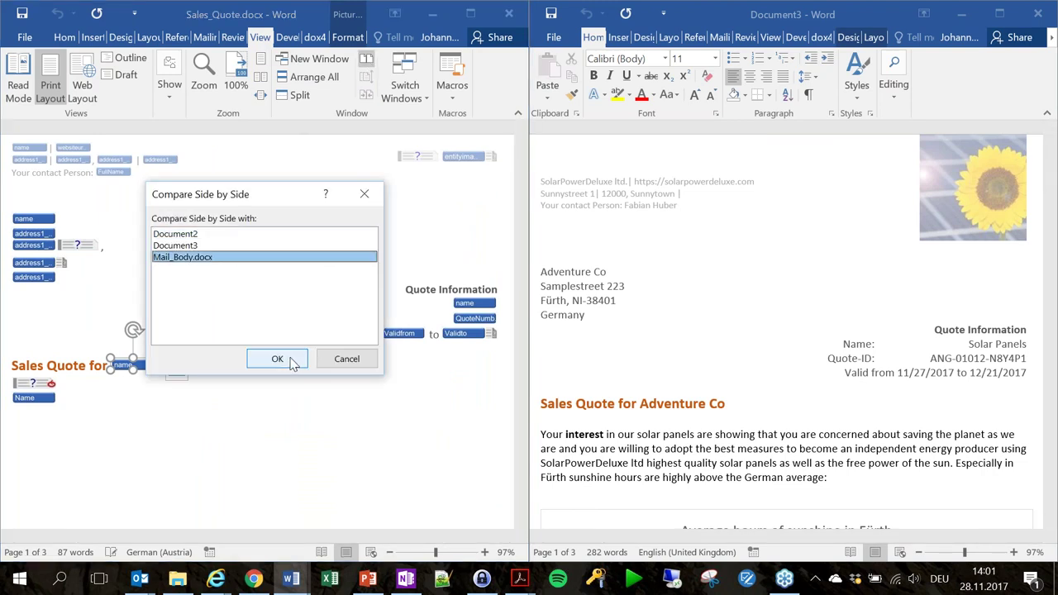
click(207, 245)
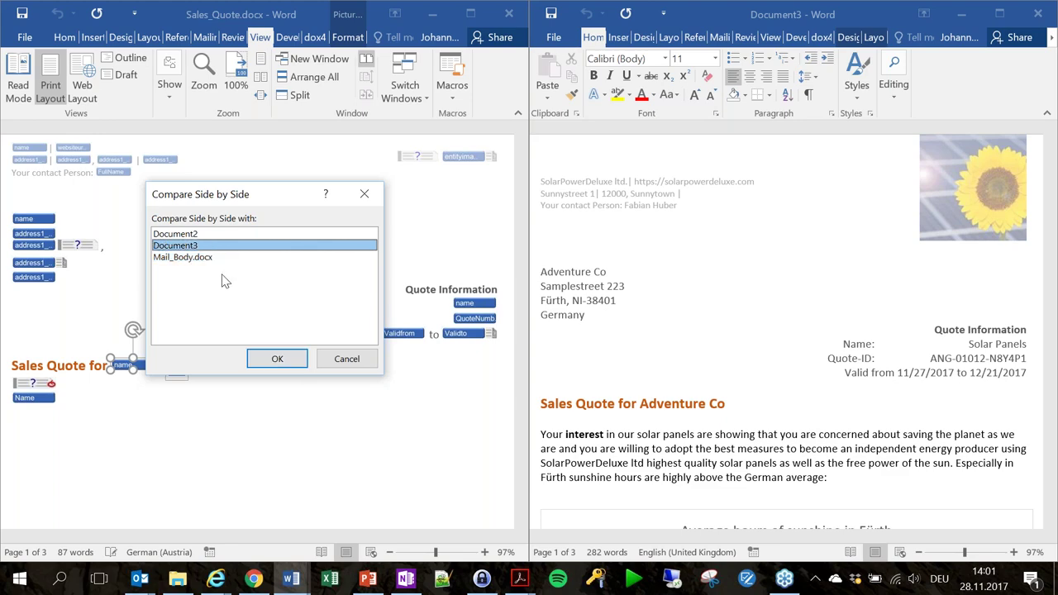
click(281, 359)
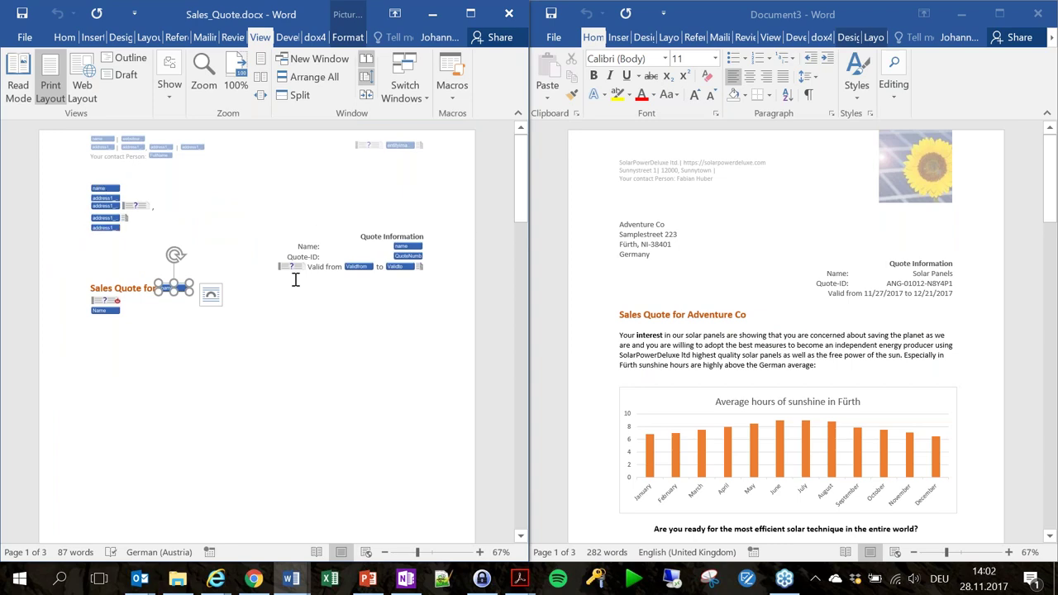
- Scroll both documents together to the Technical Presentation section and Connection Plan image
scroll(428, 298, down, 3)
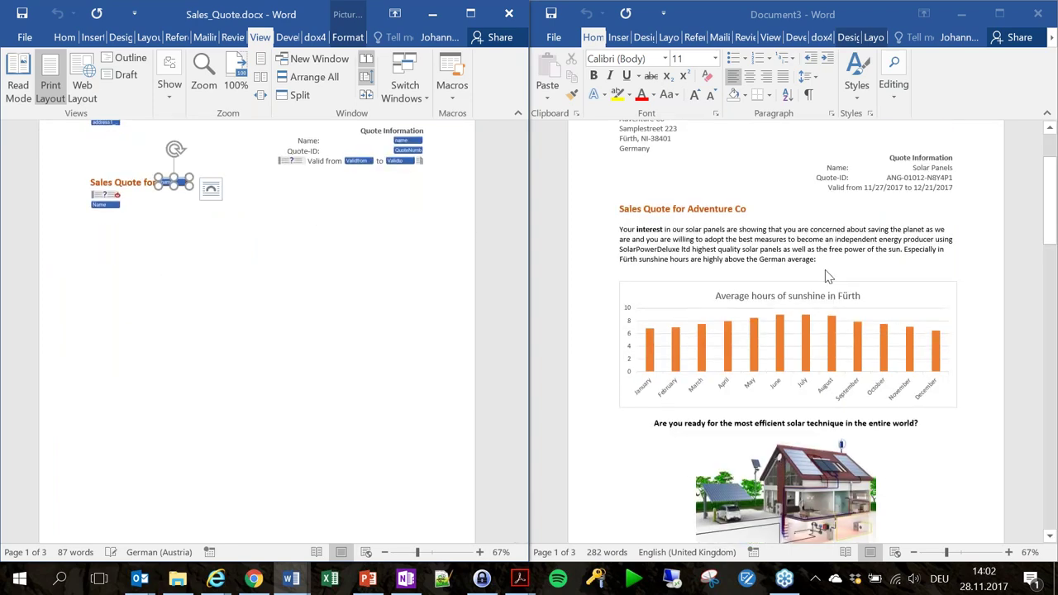
scroll(633, 354, down, 15)
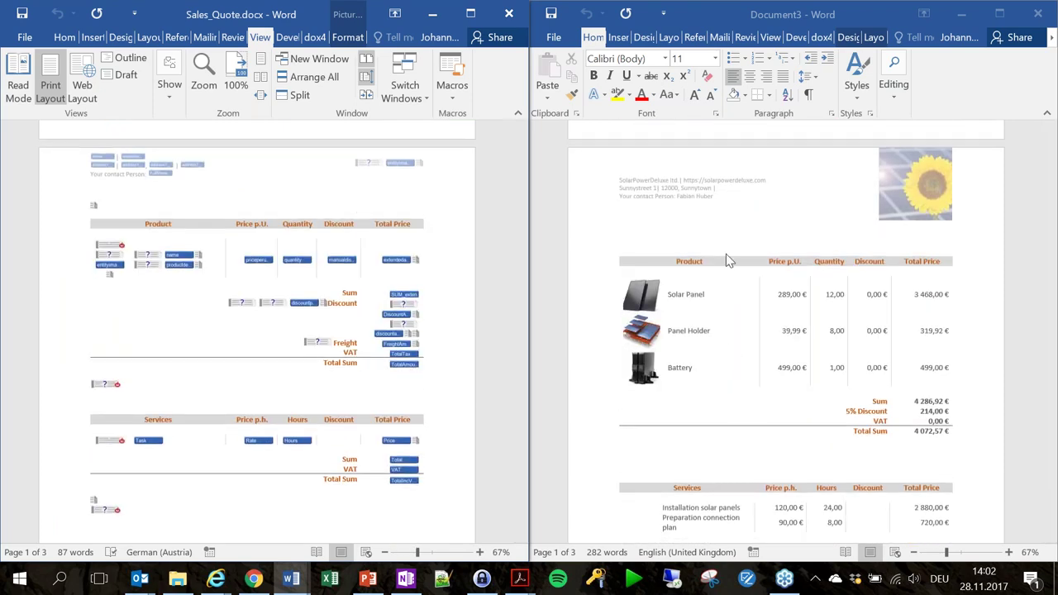
scroll(676, 291, down, 1)
scroll(676, 291, down, 4)
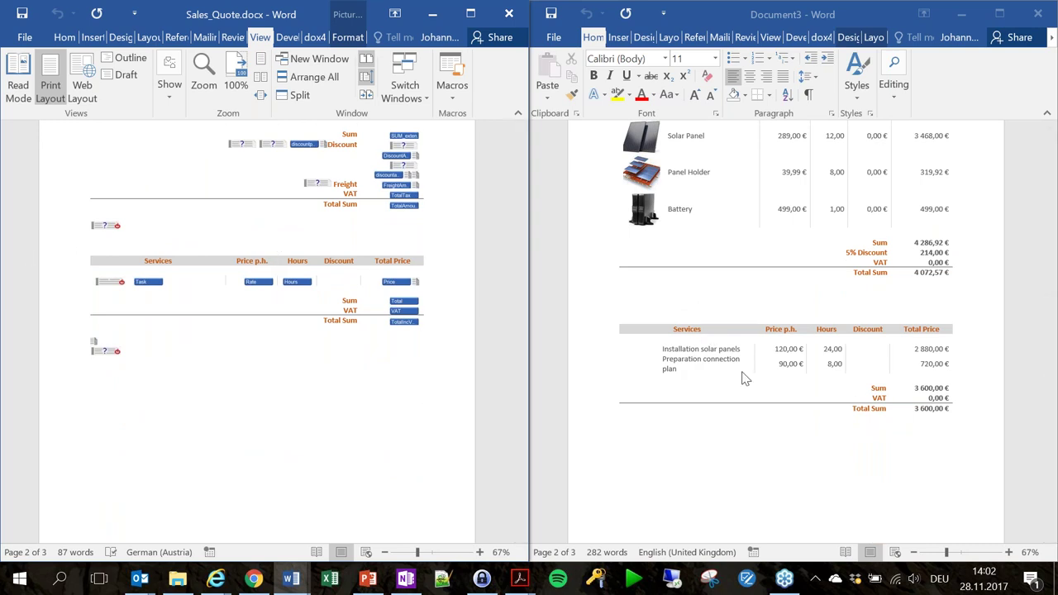
scroll(574, 334, down, 3)
scroll(574, 334, down, 12)
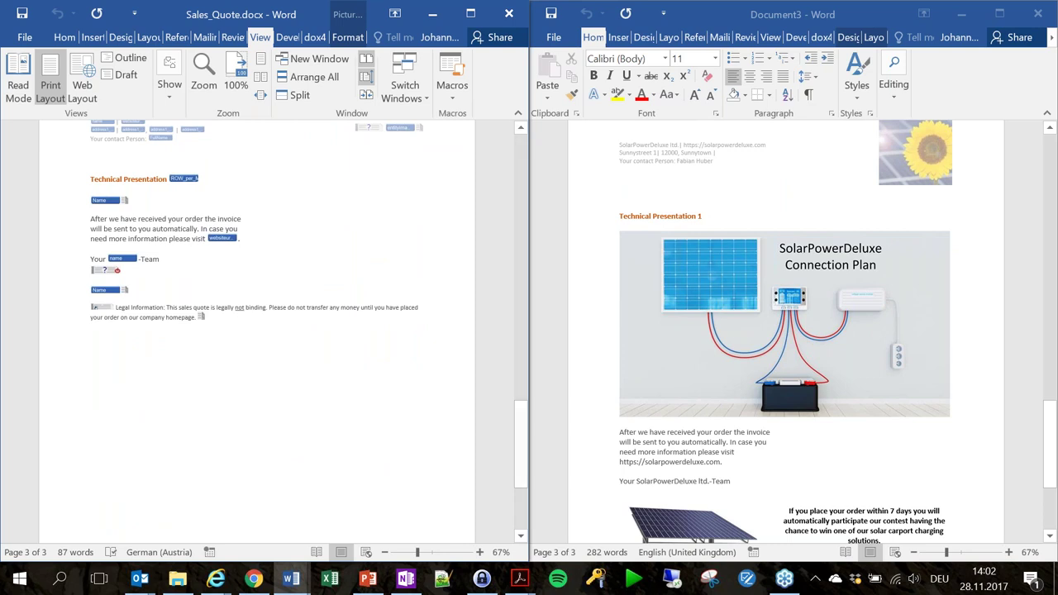
scroll(768, 343, down, 3)
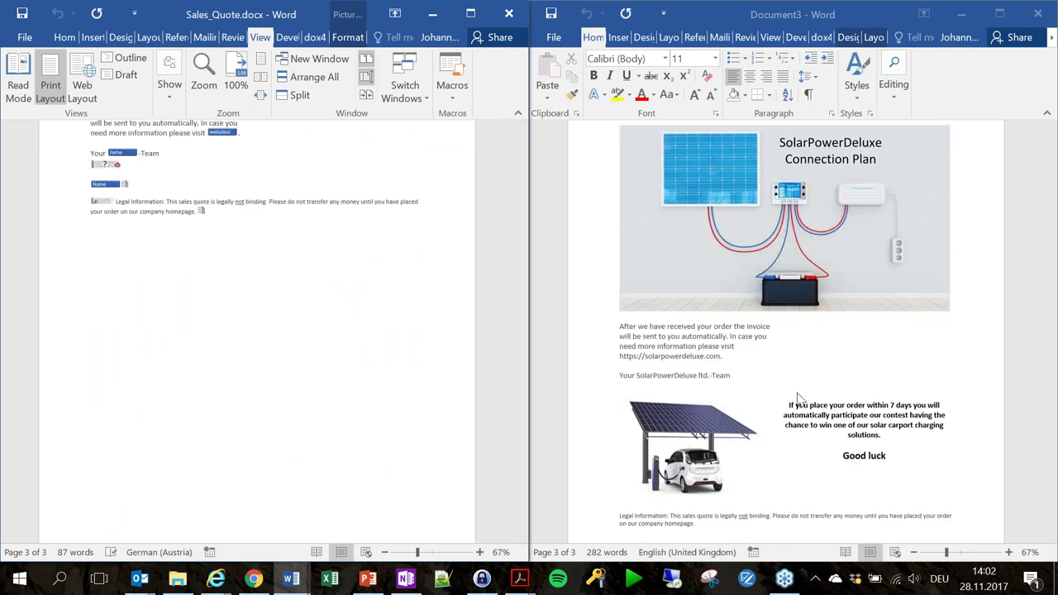
scroll(795, 398, up, 4)
scroll(789, 400, up, 1)
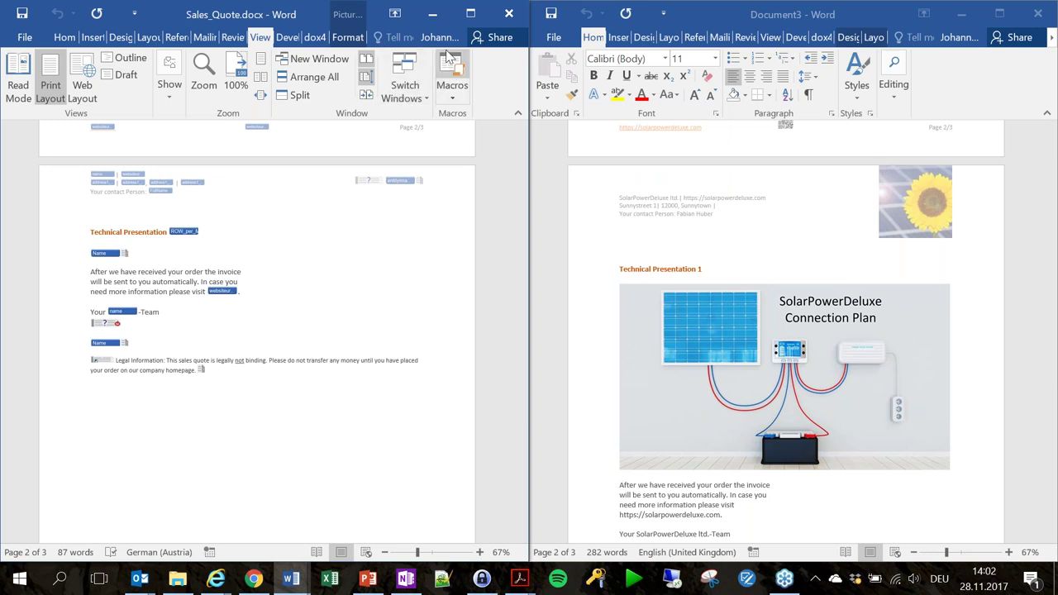
- Minimize the Sales_Quote template and Document3 Word windows
click(433, 18)
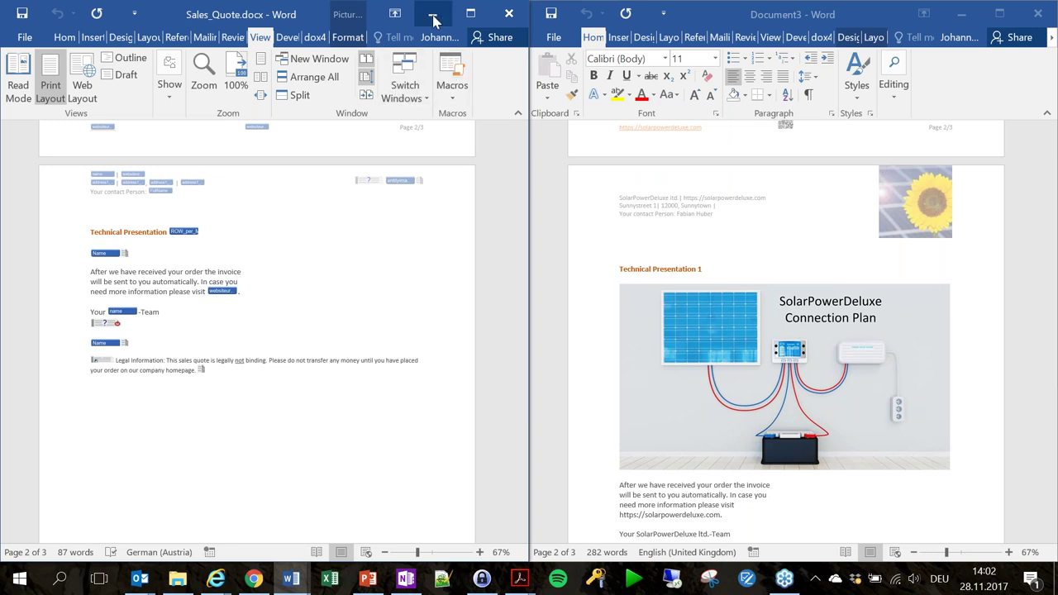
click(962, 15)
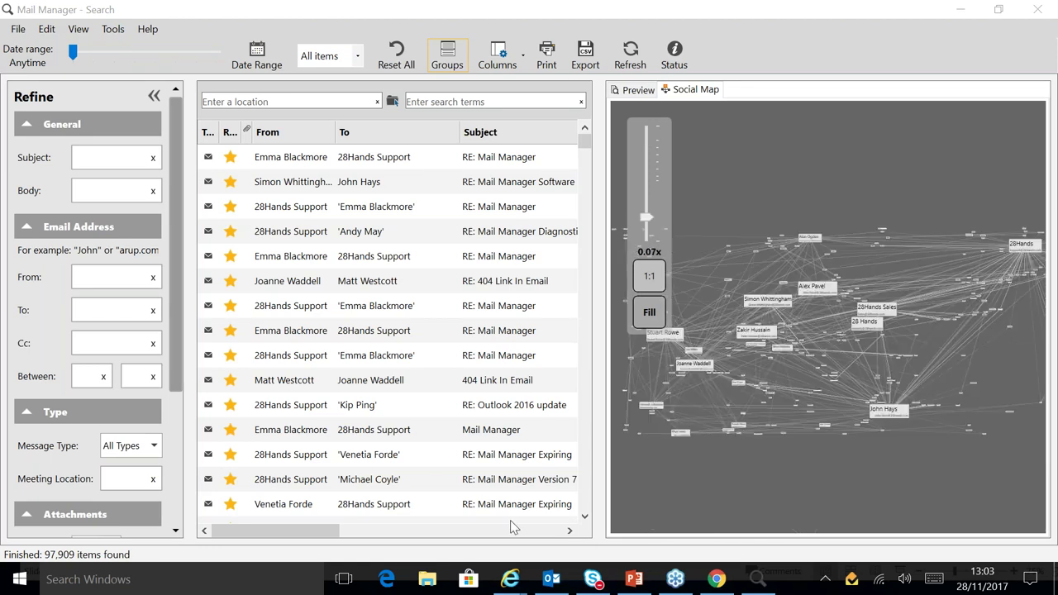
- Show the 'Point of contact' email preview and open the previously used locations list
click(550, 580)
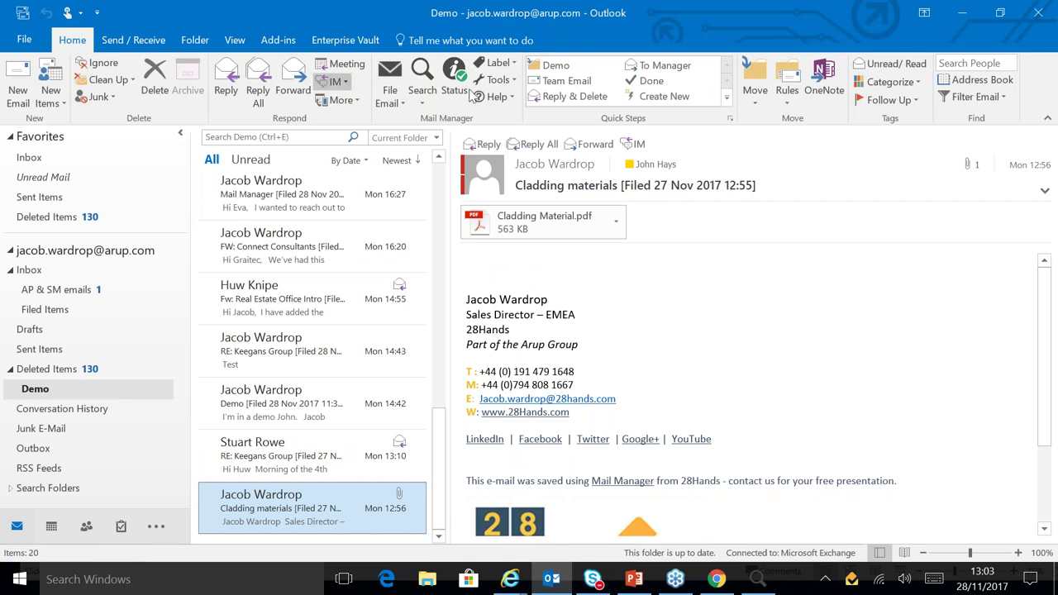
click(760, 585)
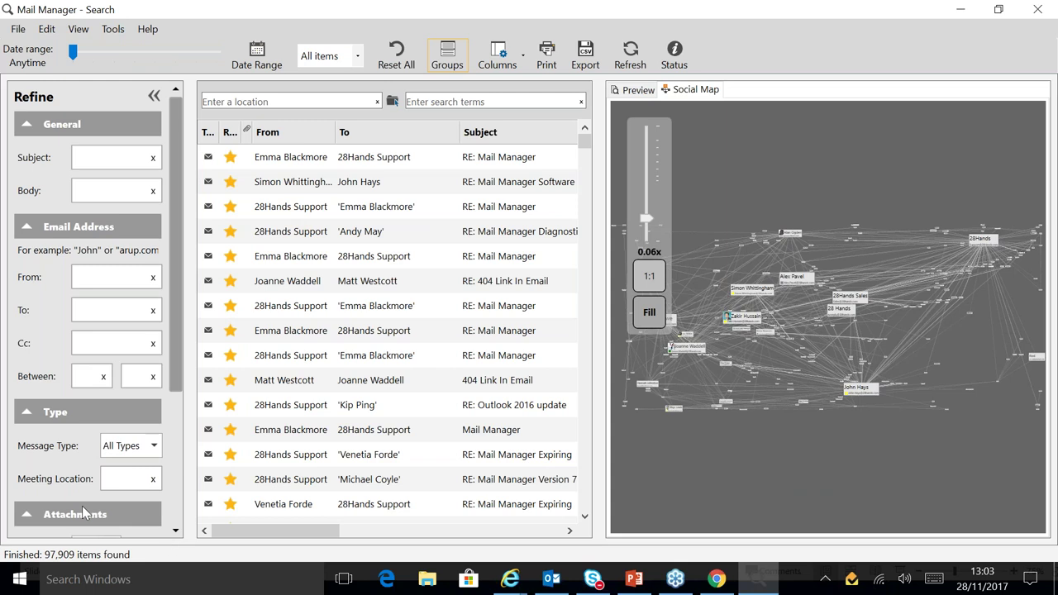
click(613, 88)
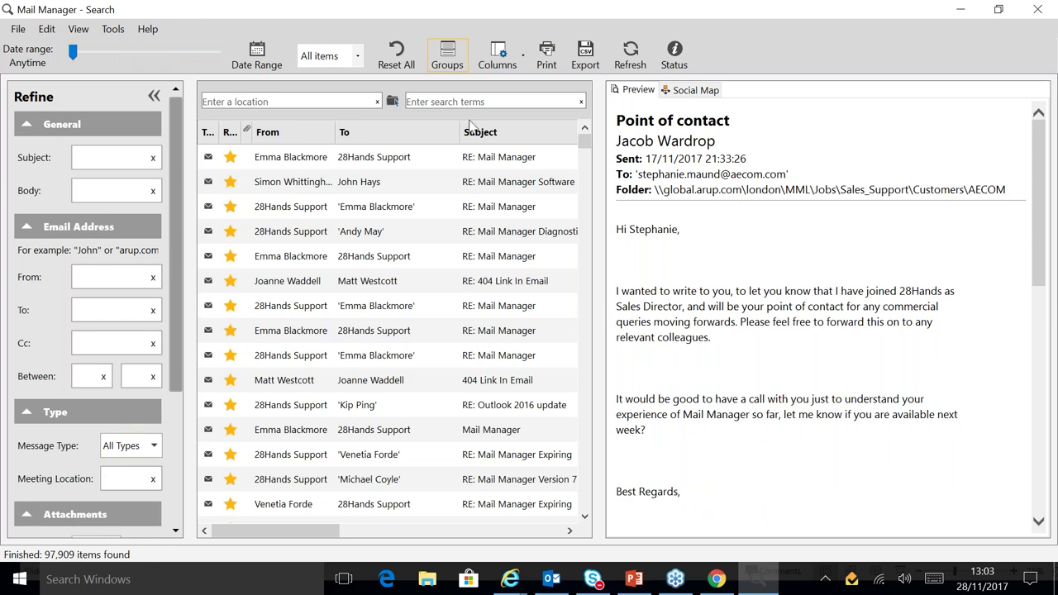
click(248, 101)
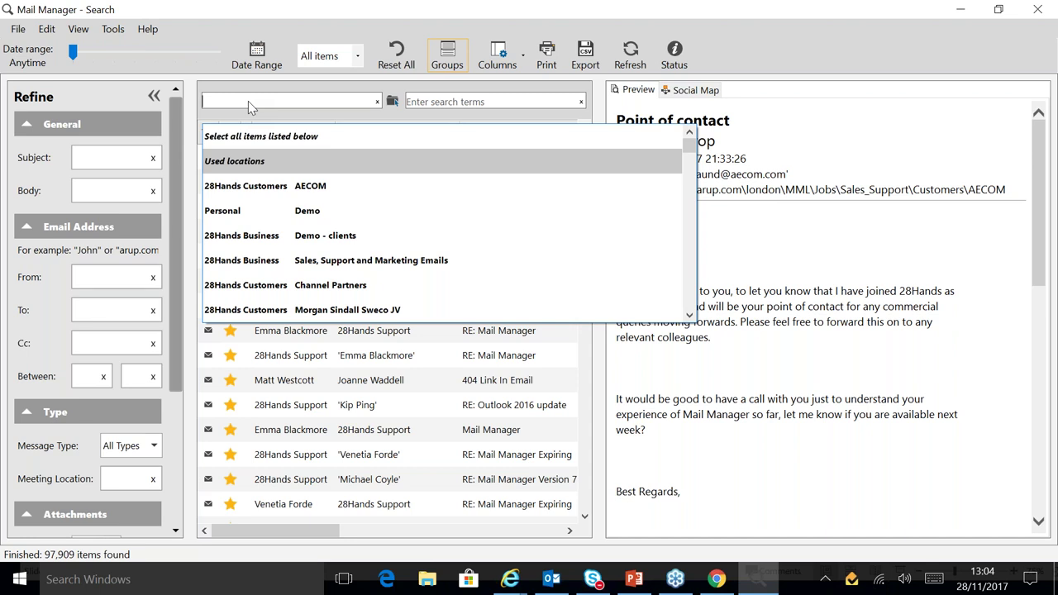
- Limit the search to the 28Hands Customers AECOM location and widen the preview pane
text(aecom)
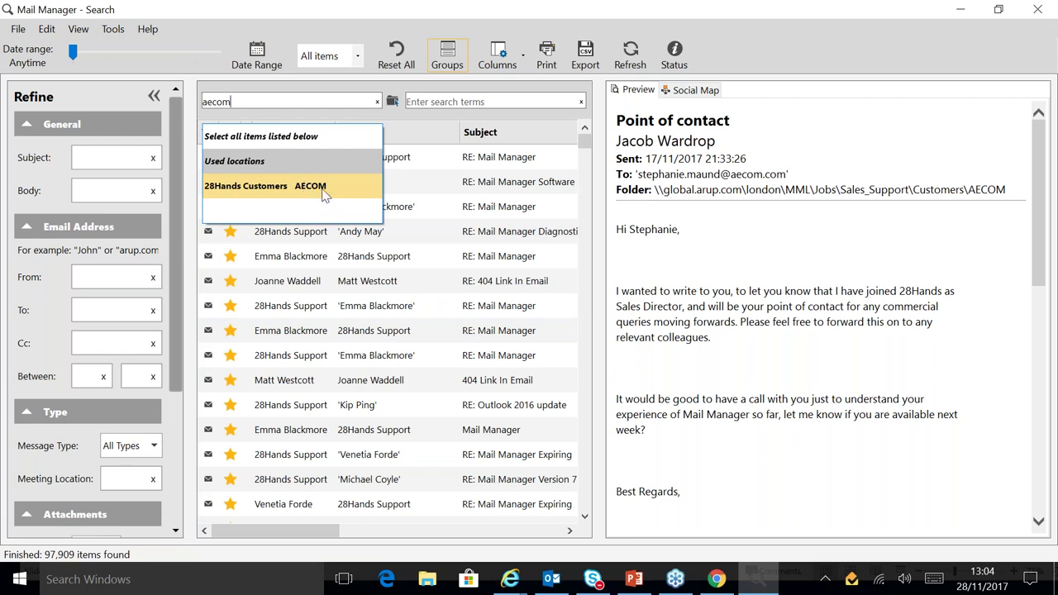
click(323, 191)
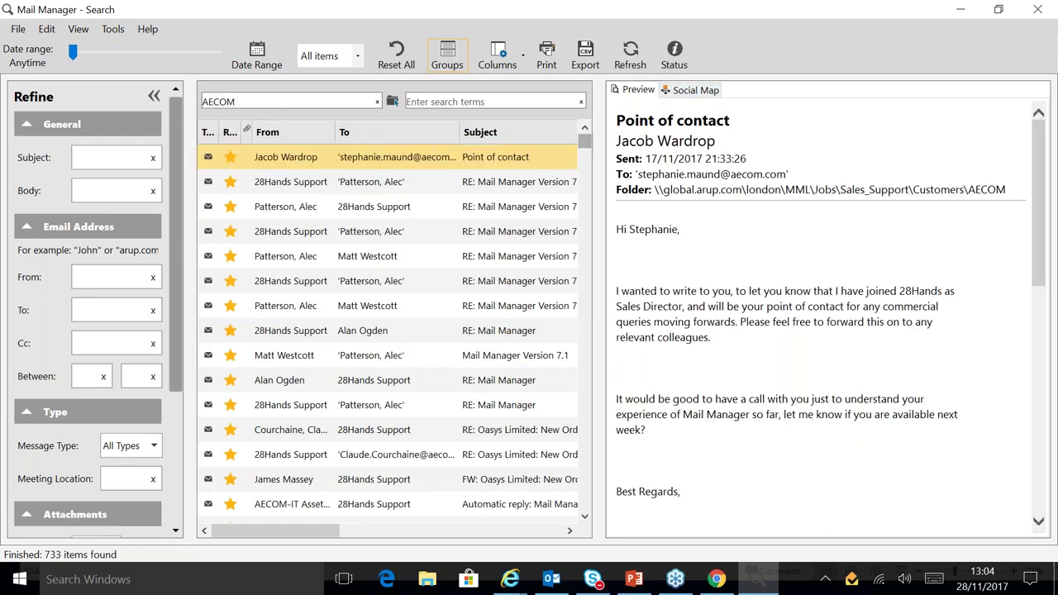
drag(599, 314, 393, 314)
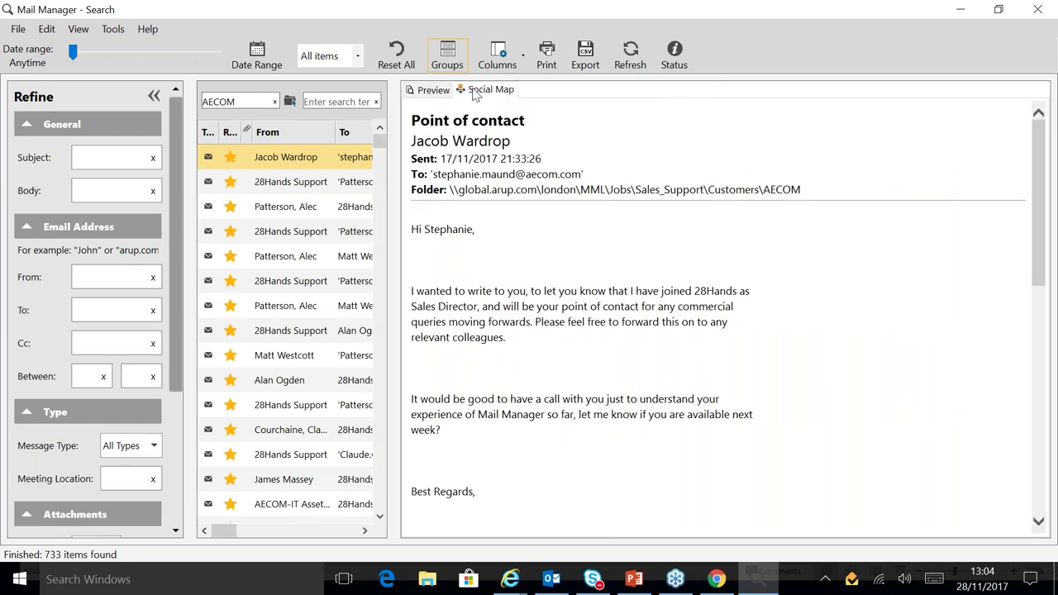
- View the zoomed AECOM social map with one contact's connections highlighted, then clear the location filter
click(486, 90)
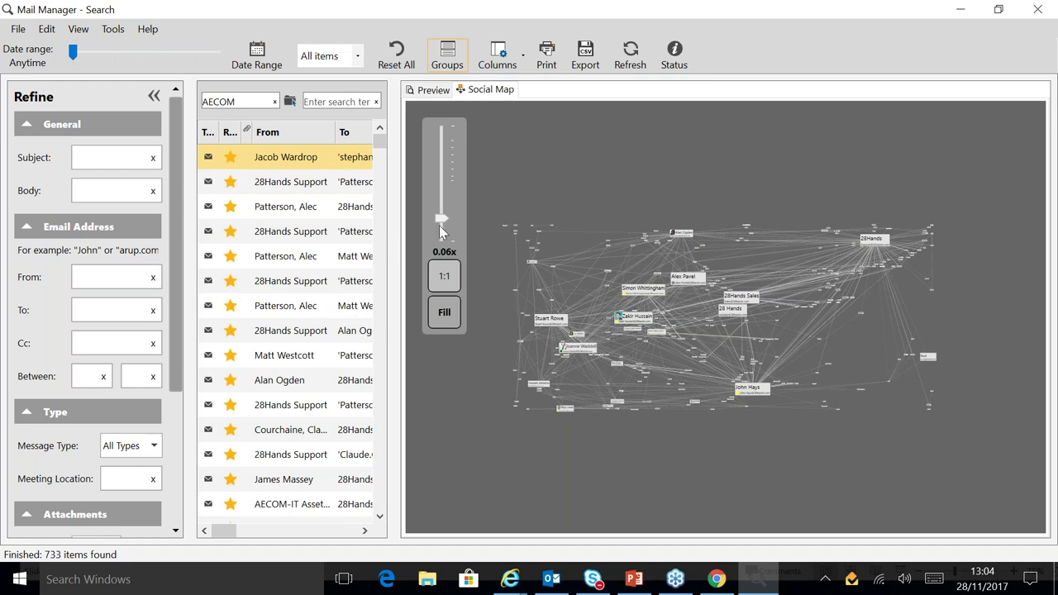
drag(439, 226, 442, 201)
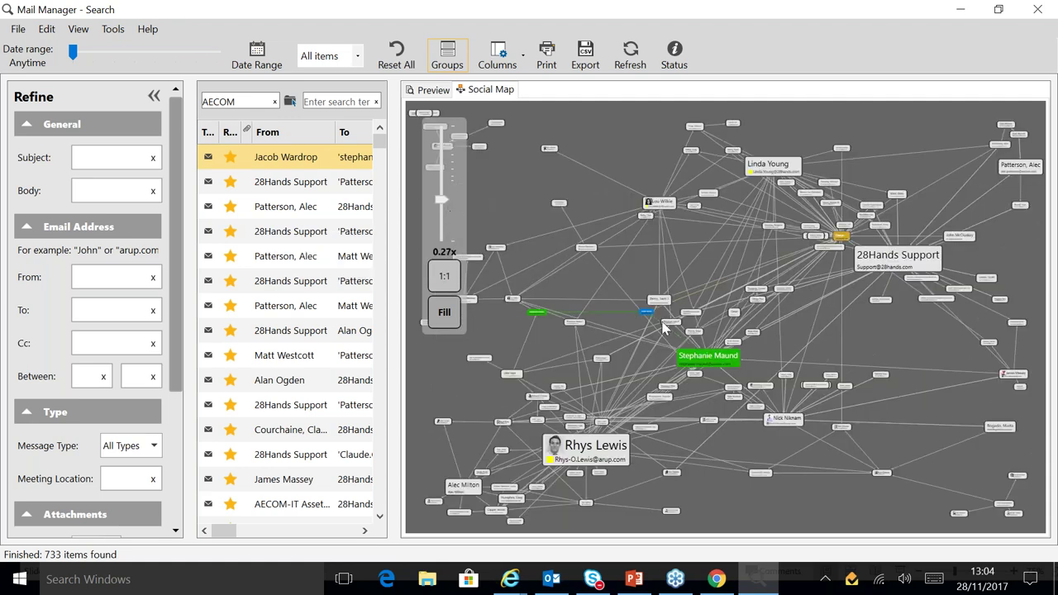
click(591, 450)
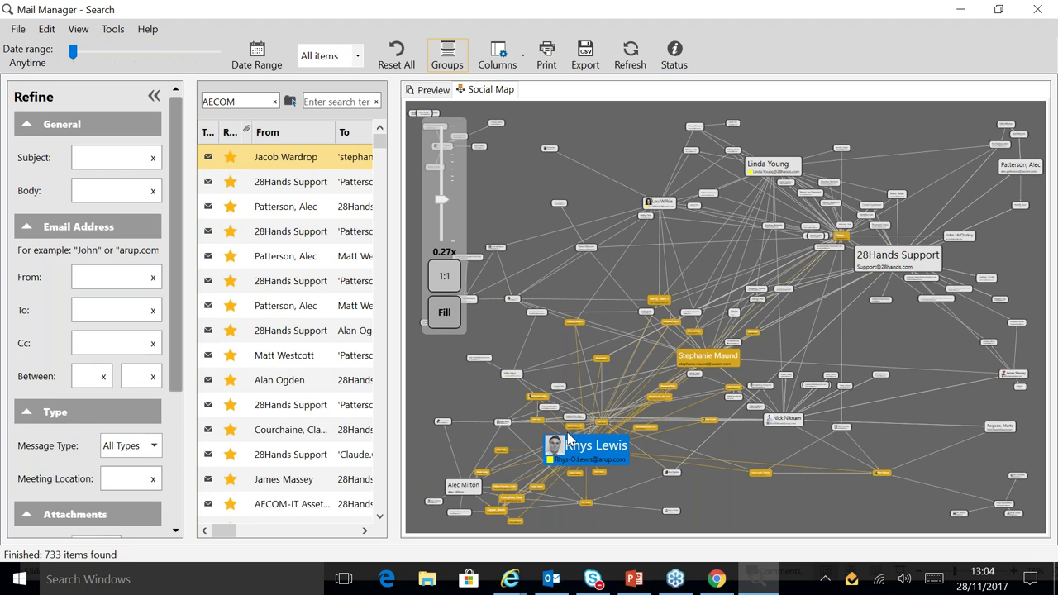
click(274, 101)
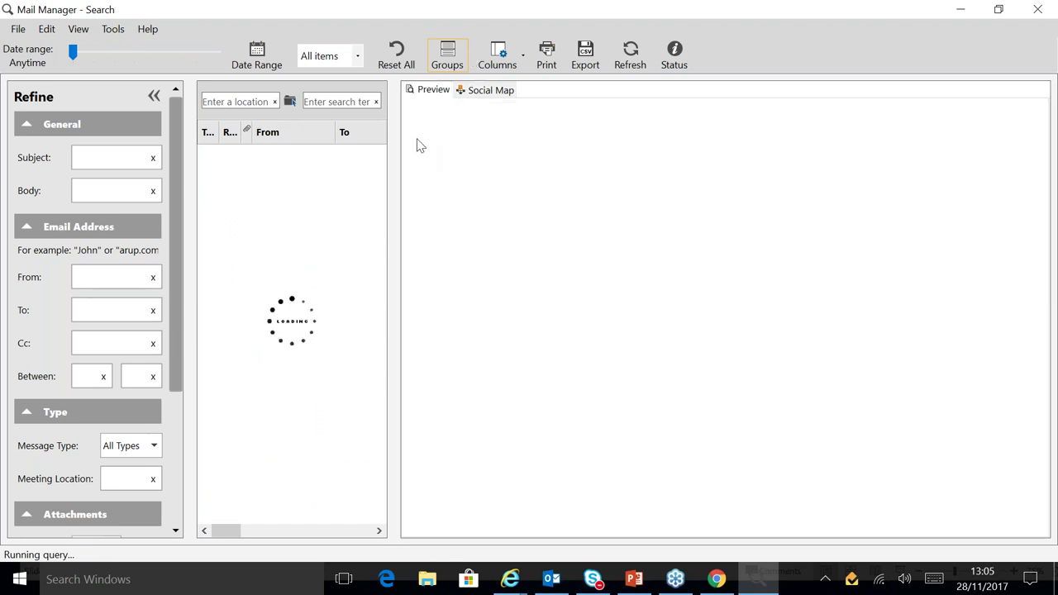
- Search email bodies for 'construction environmental plan' within < 1 month, then clear the body filter
drag(398, 175, 570, 198)
click(132, 188)
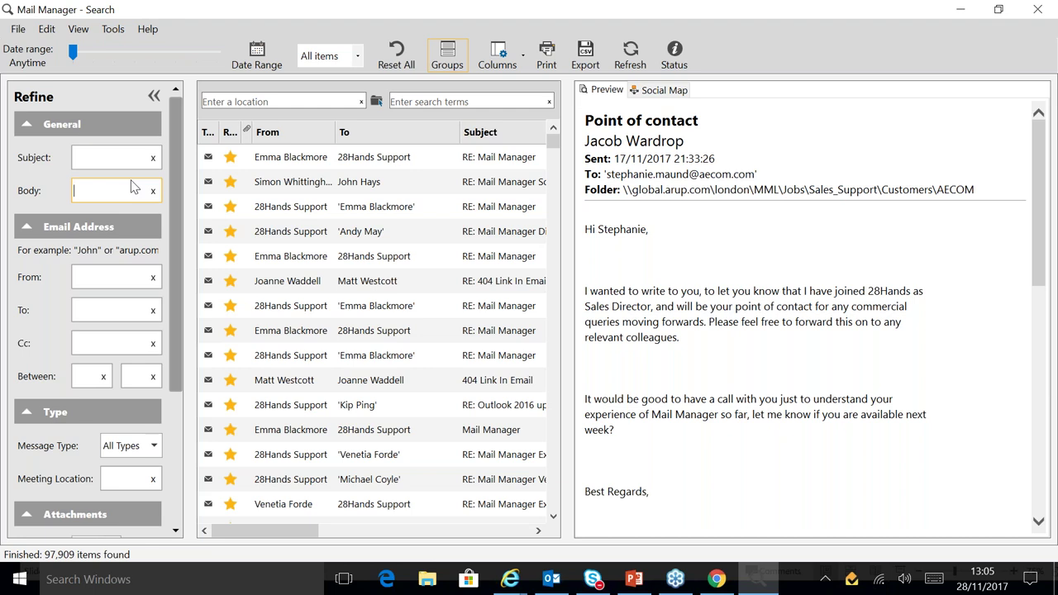
text(construc)
text(tion environmen)
text(tal plan)
key(Return)
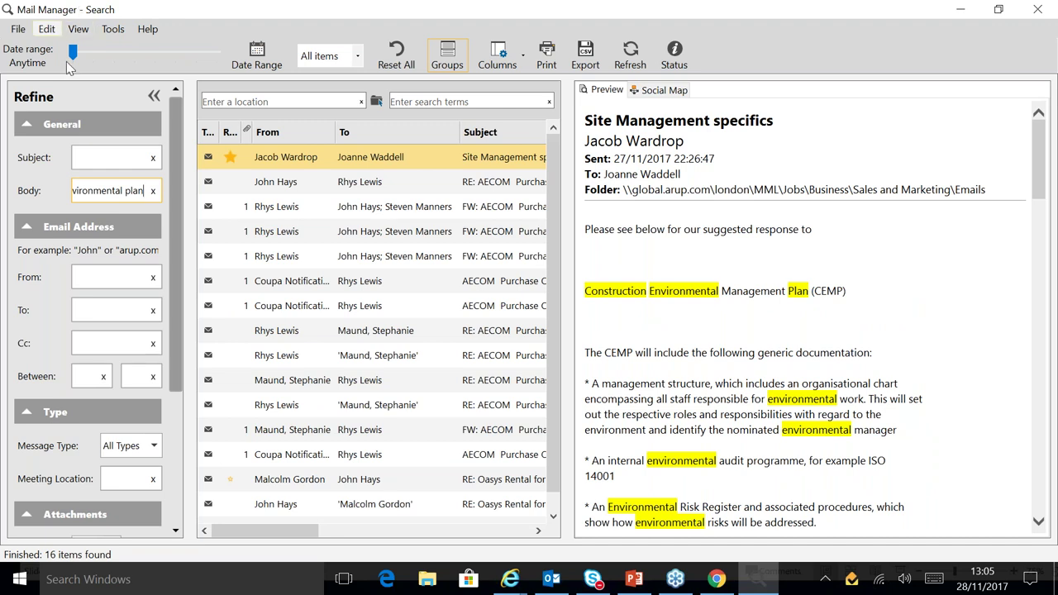
drag(73, 54, 152, 58)
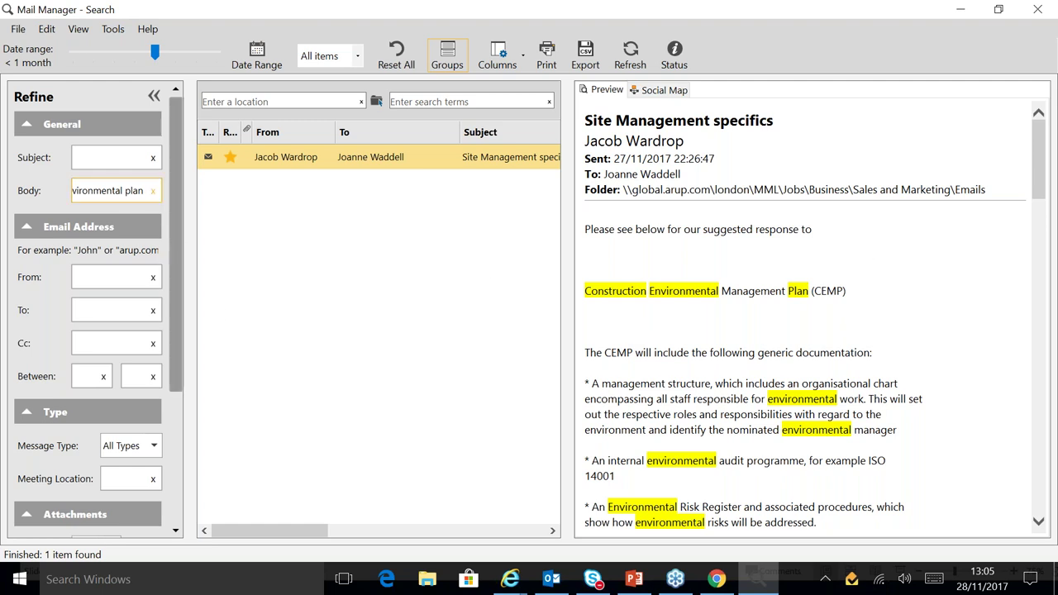
click(152, 191)
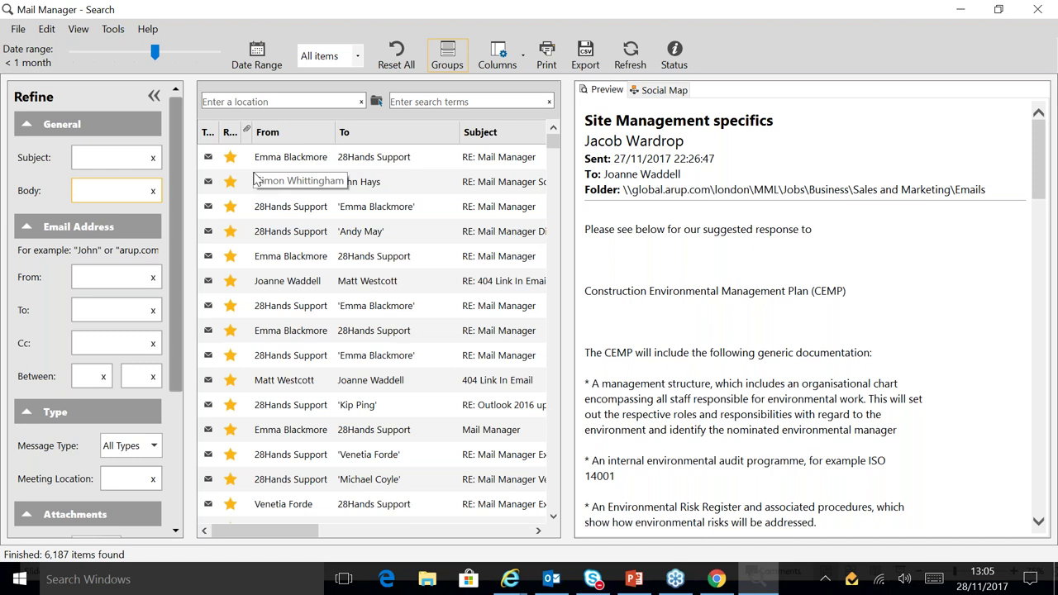
- Narrow the past month's emails to the 28Hands Customers AECOM location, leaving 26 items
click(264, 103)
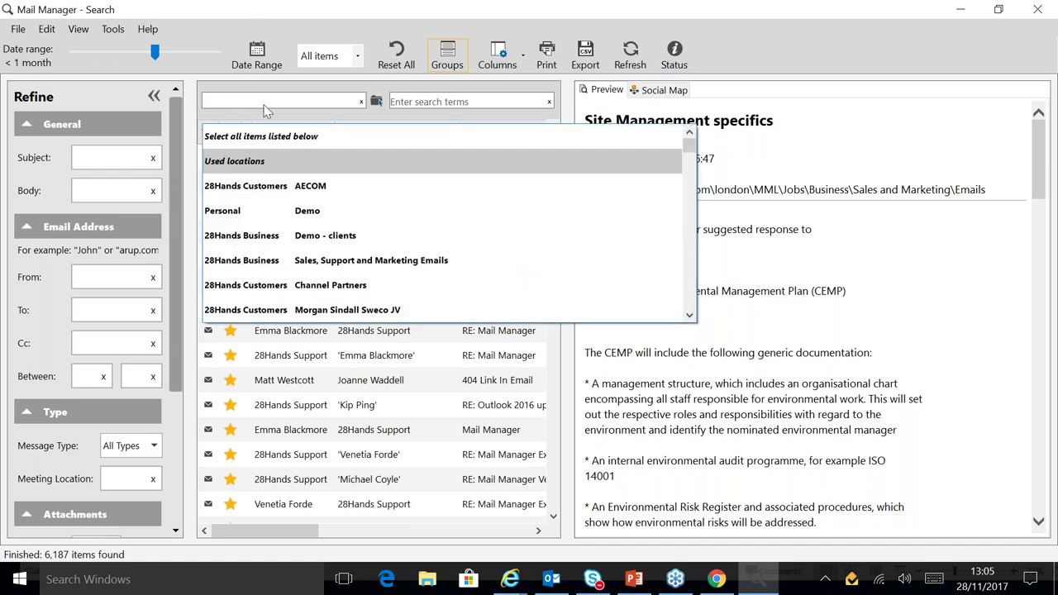
text(aecom)
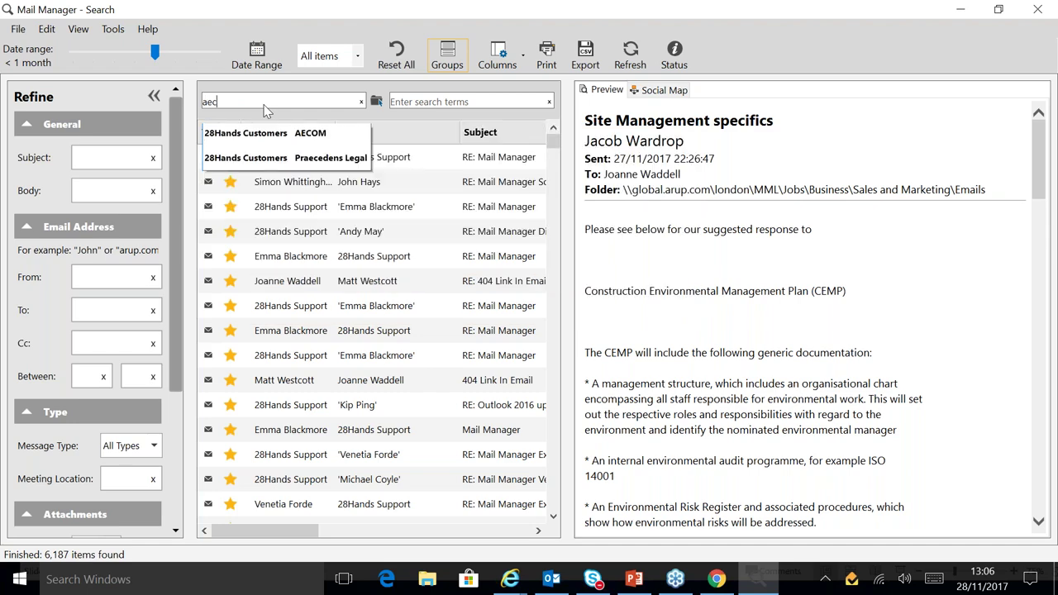
click(296, 185)
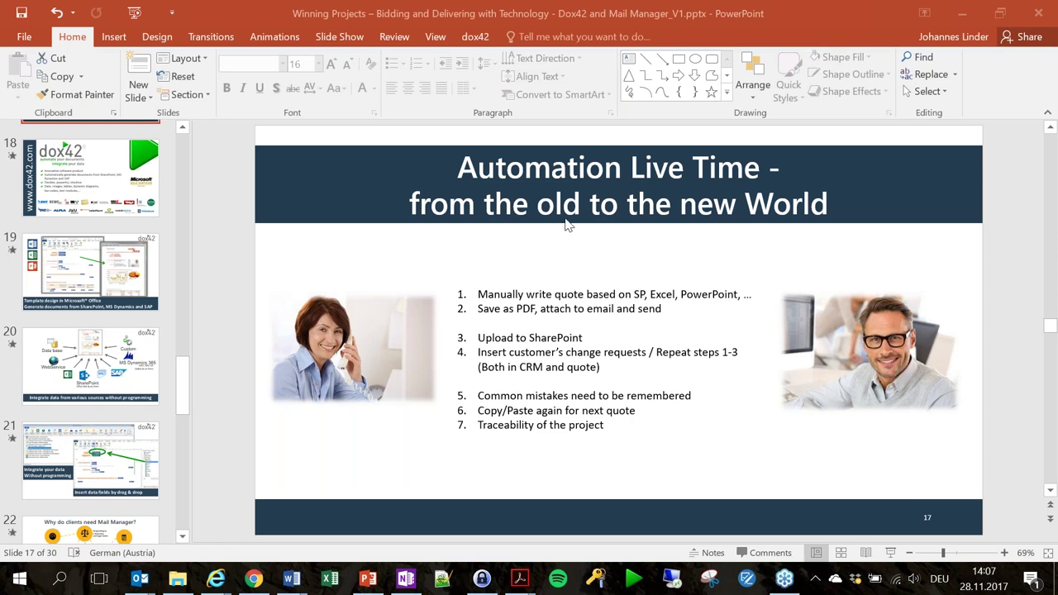
- Bring the PowerPoint presentation back to the front to continue the slide show
click(185, 397)
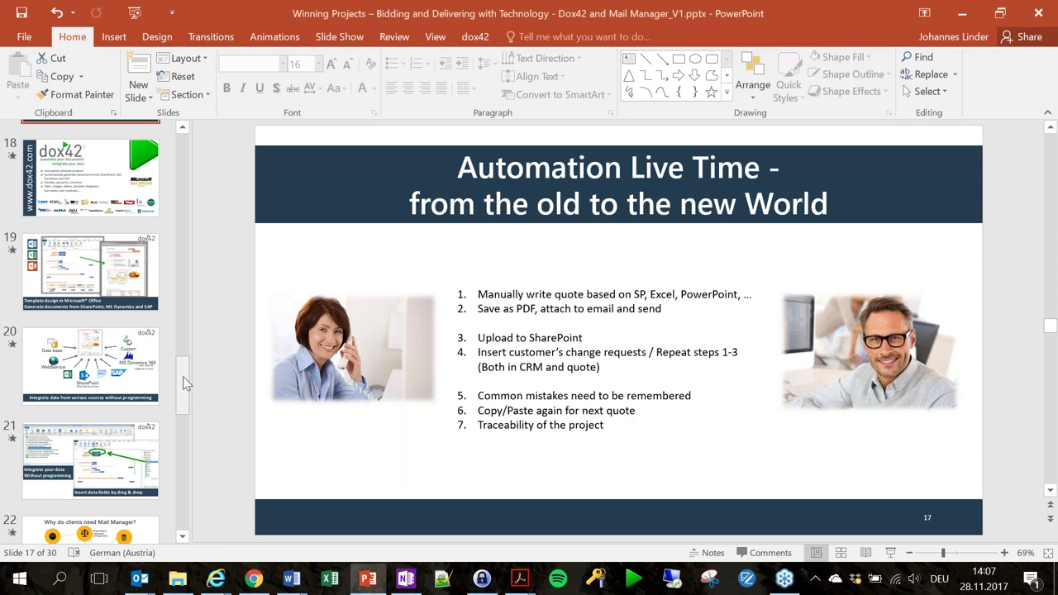
drag(184, 386, 189, 357)
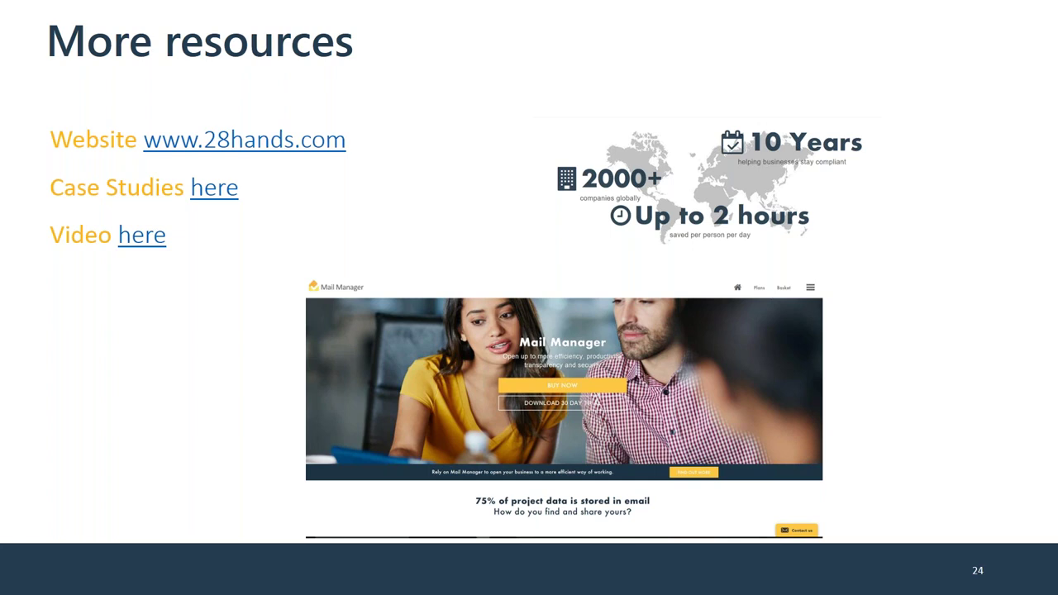
- Advance the slide show to slide 25, Why change?
key(Right)
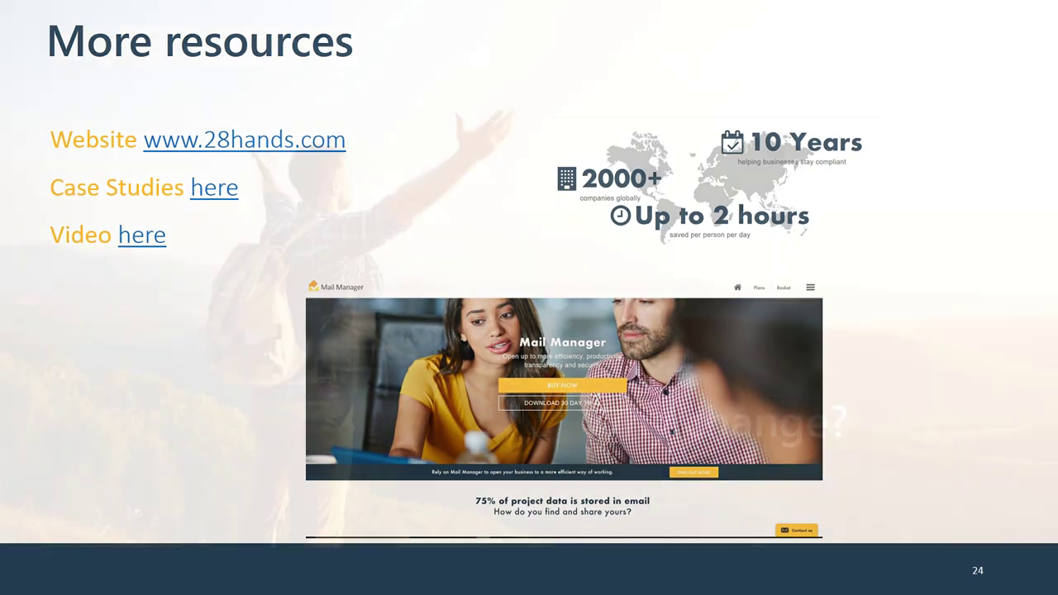